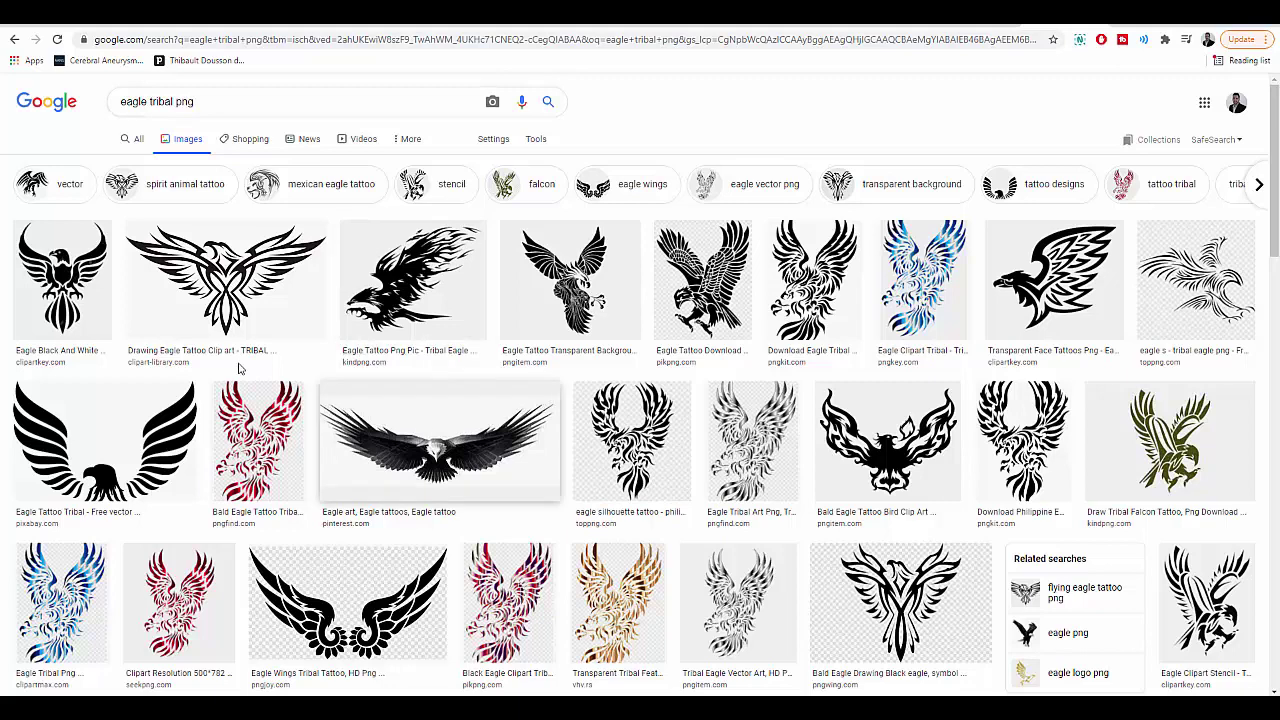
# Save the black tribal eagle tattoo image from Google Images to the Desktop as a PNG.
pyautogui.click(428, 292)
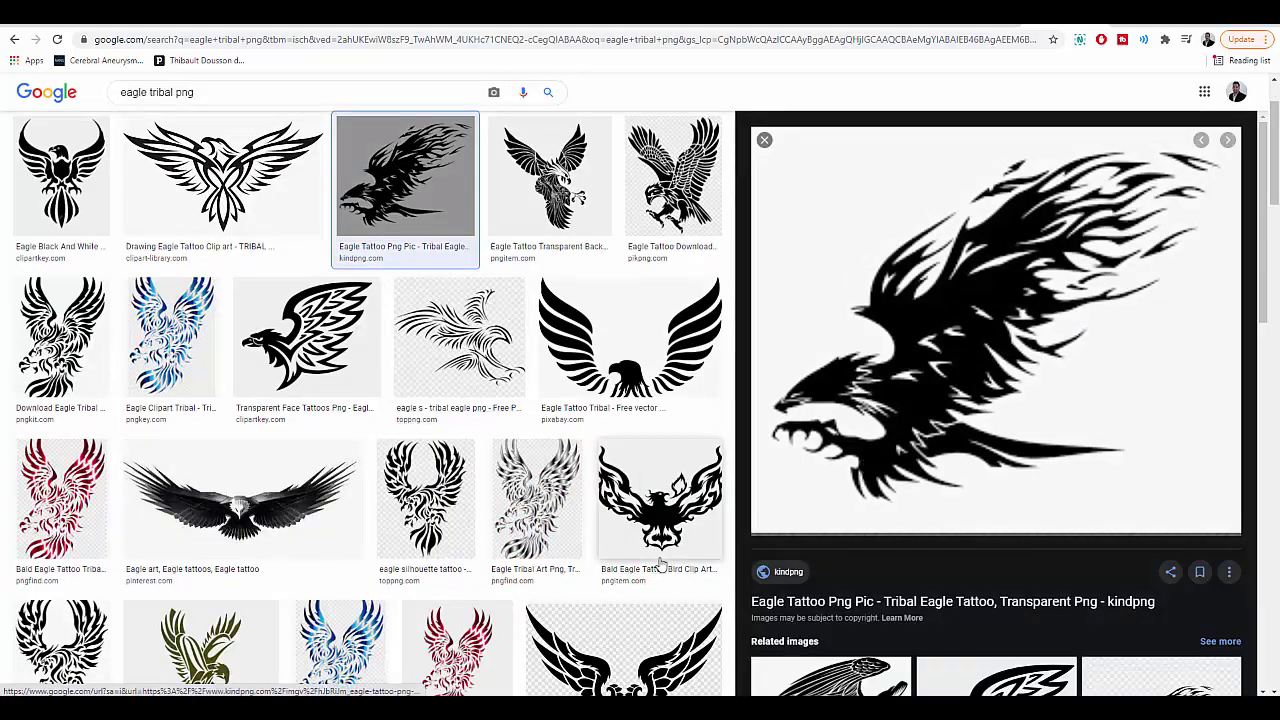
pyautogui.rightClick(924, 392)
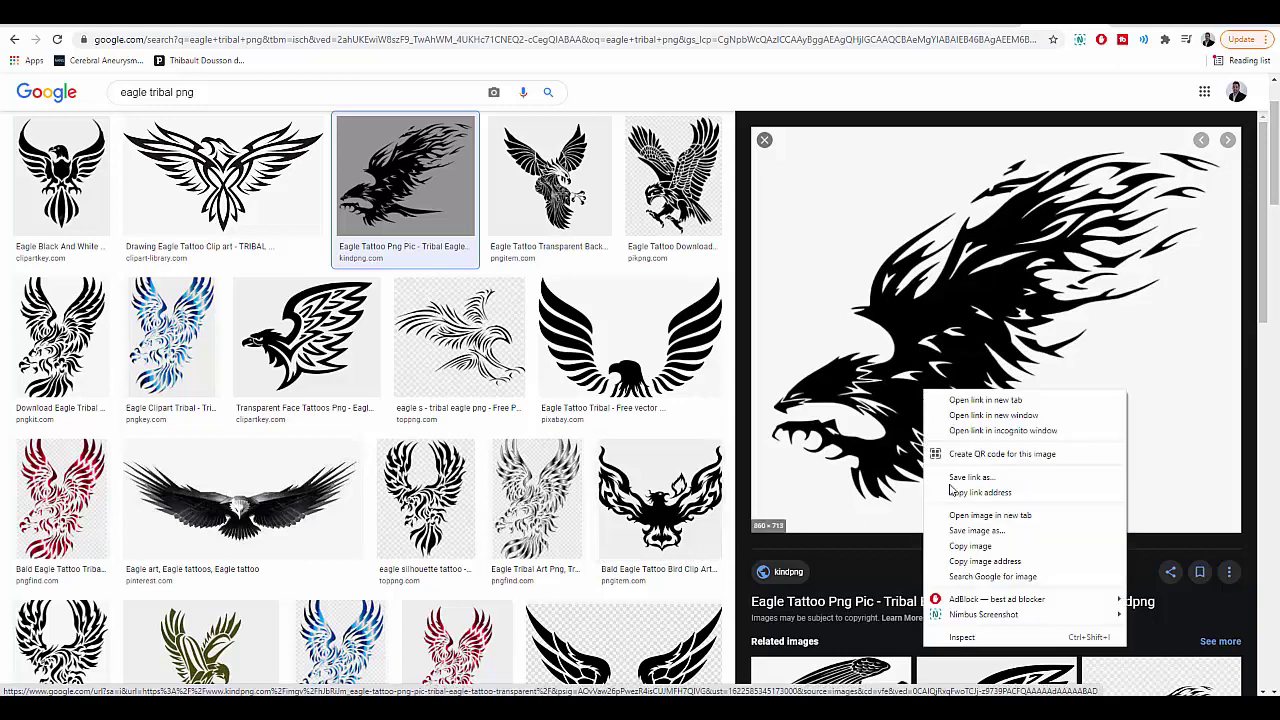
pyautogui.click(985, 531)
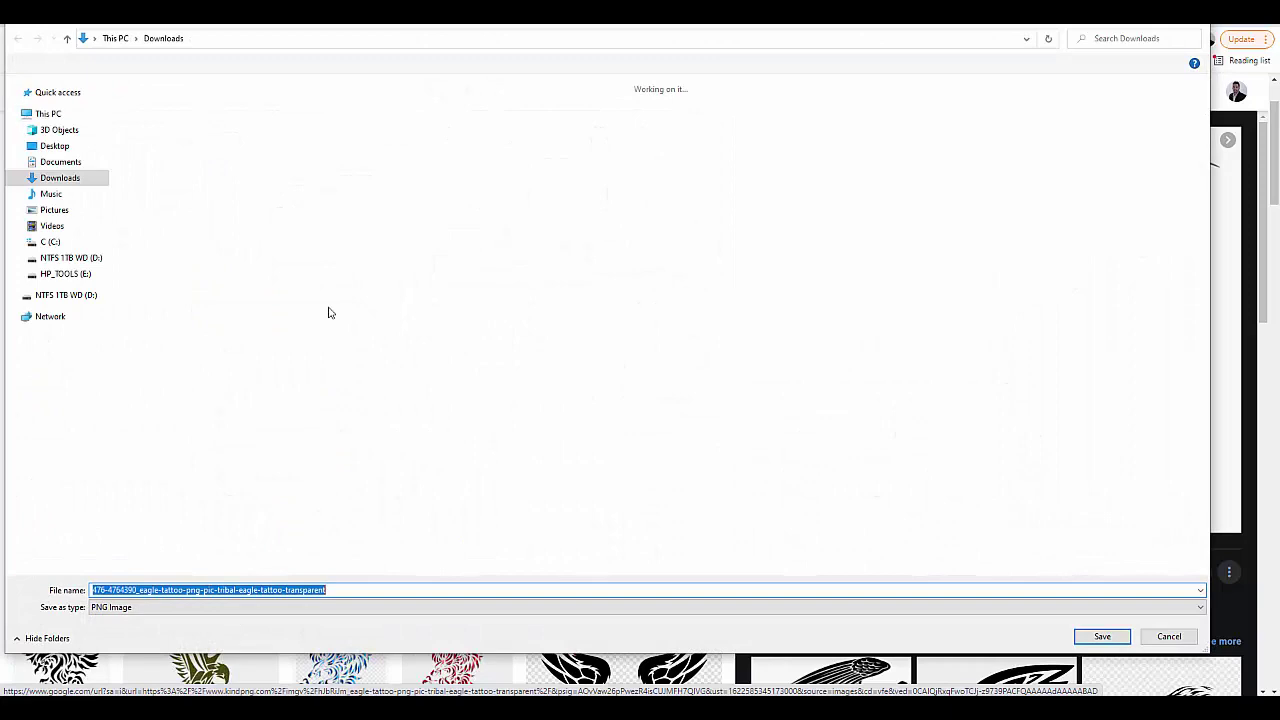
pyautogui.click(55, 146)
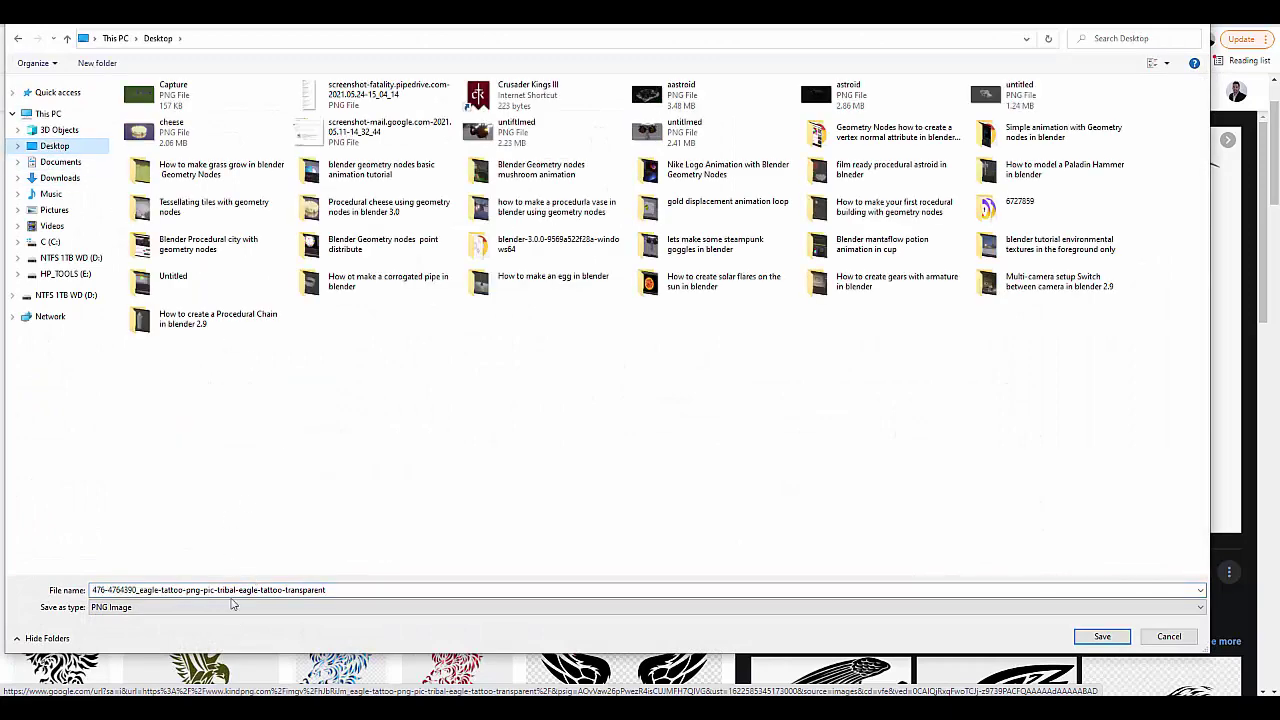
pyautogui.click(1099, 635)
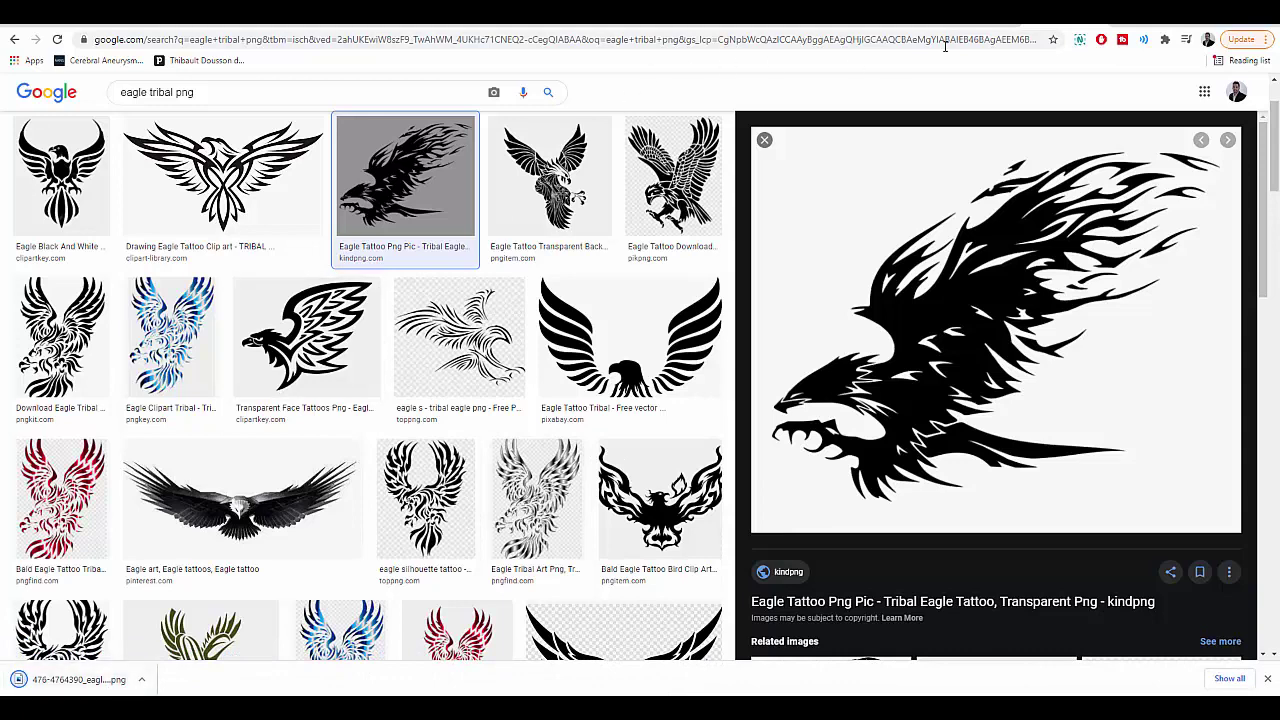
# Convert the downloaded eagle PNG to SVG in Convertio and download the result.
pyautogui.click(968, 12)
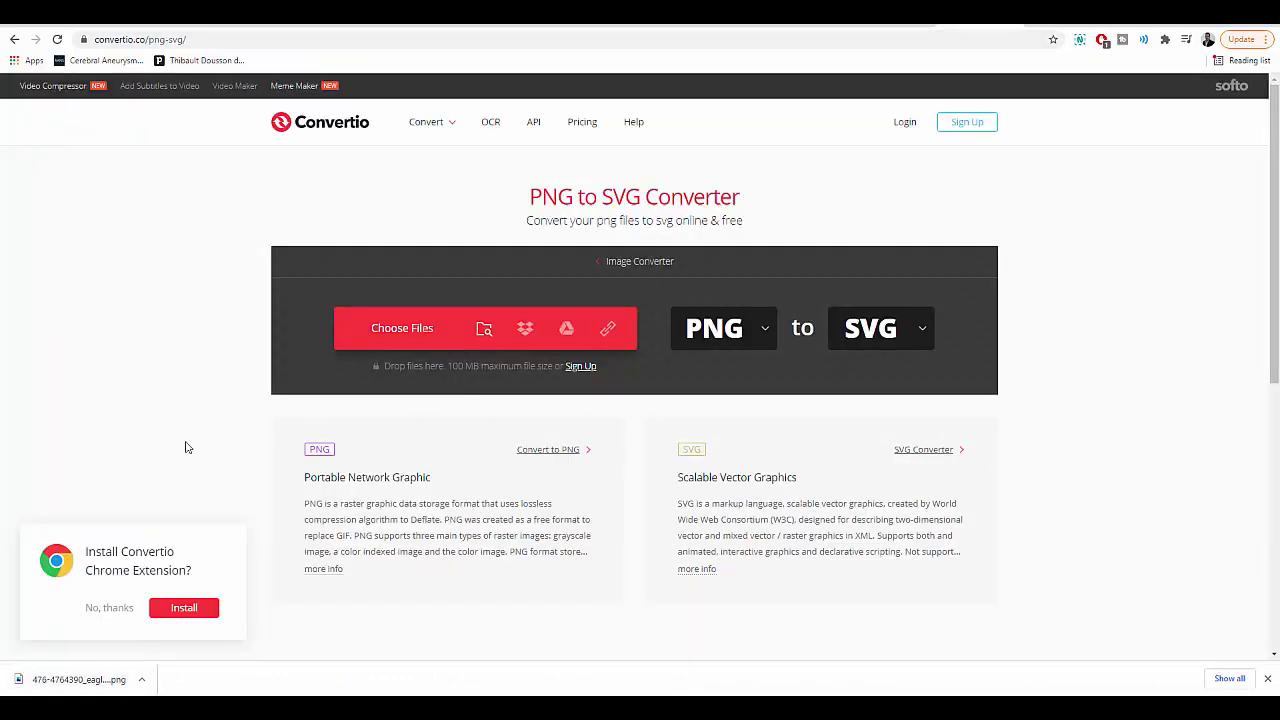
pyautogui.moveTo(43, 677); pyautogui.dragTo(451, 323)
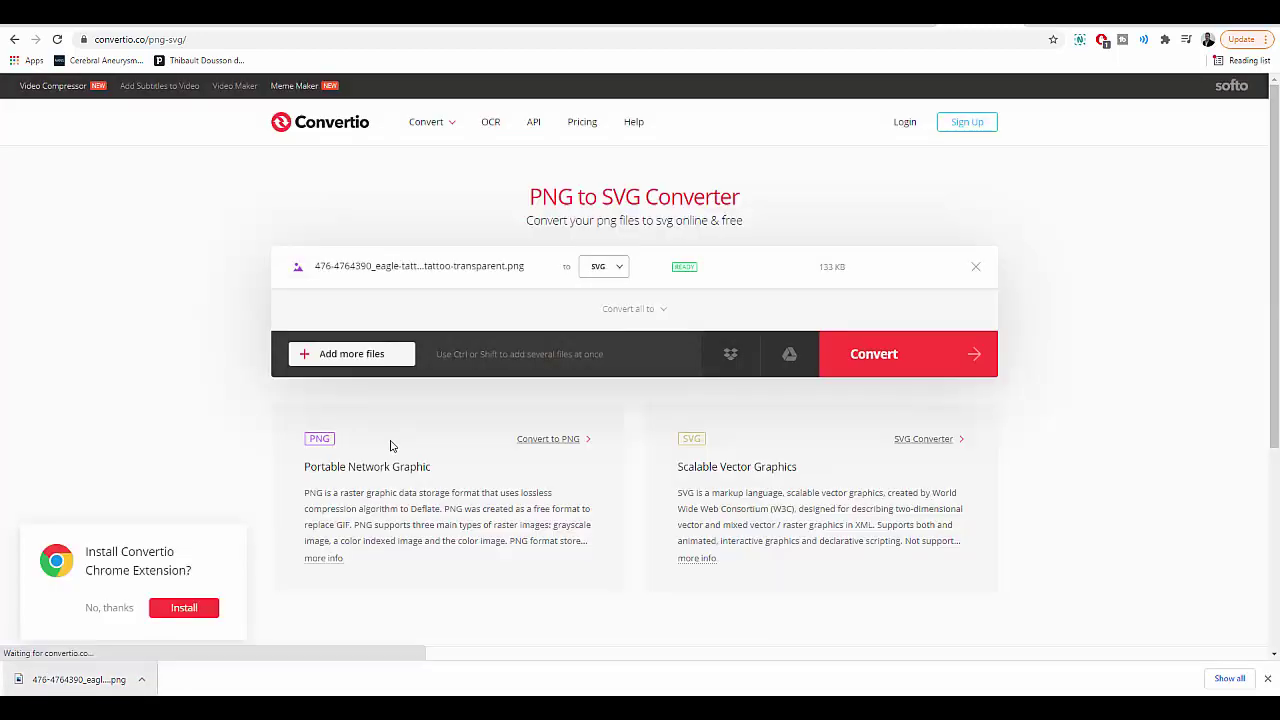
pyautogui.click(880, 363)
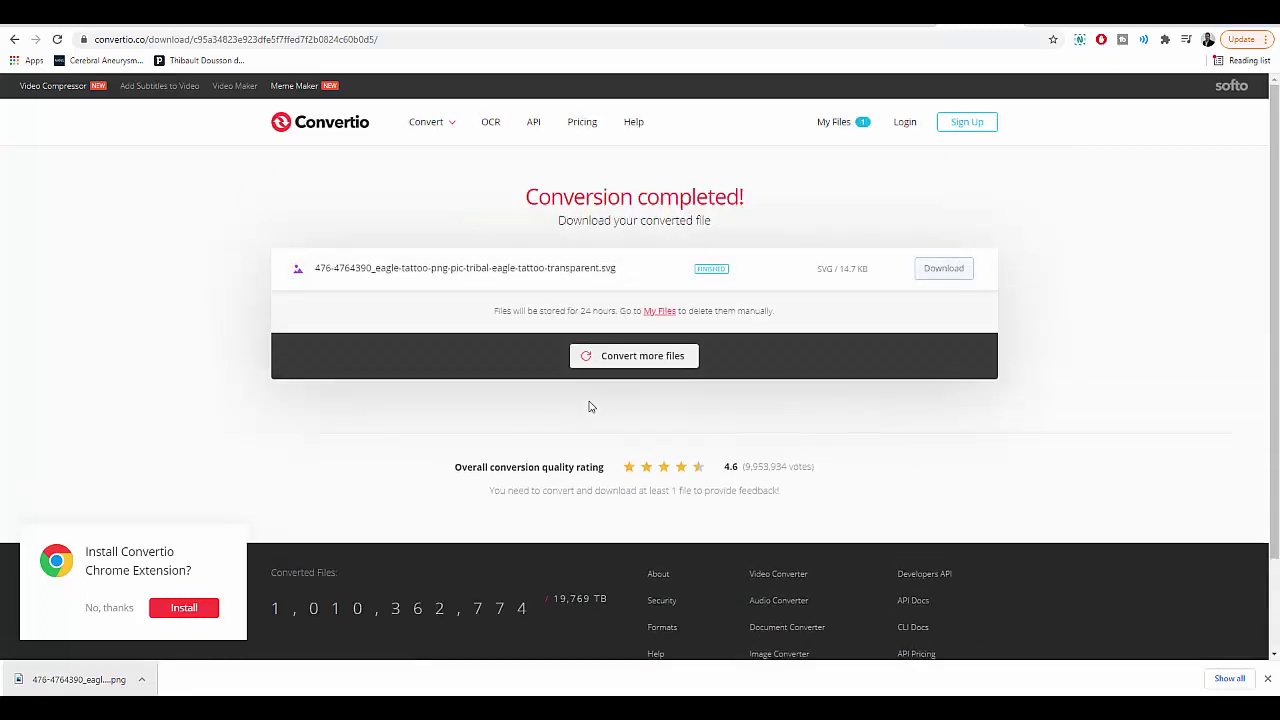
pyautogui.click(968, 276)
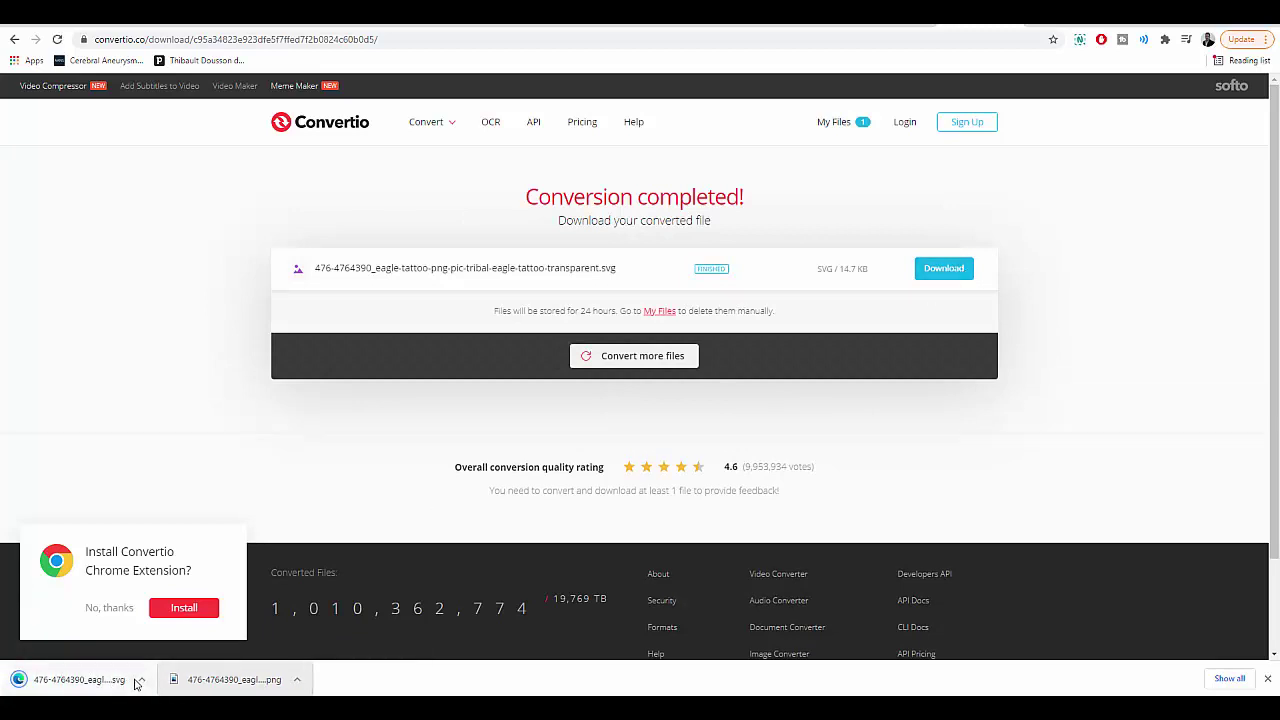
# Show the downloaded SVG in its folder, then close the Explorer window.
pyautogui.click(141, 679)
pyautogui.click(180, 634)
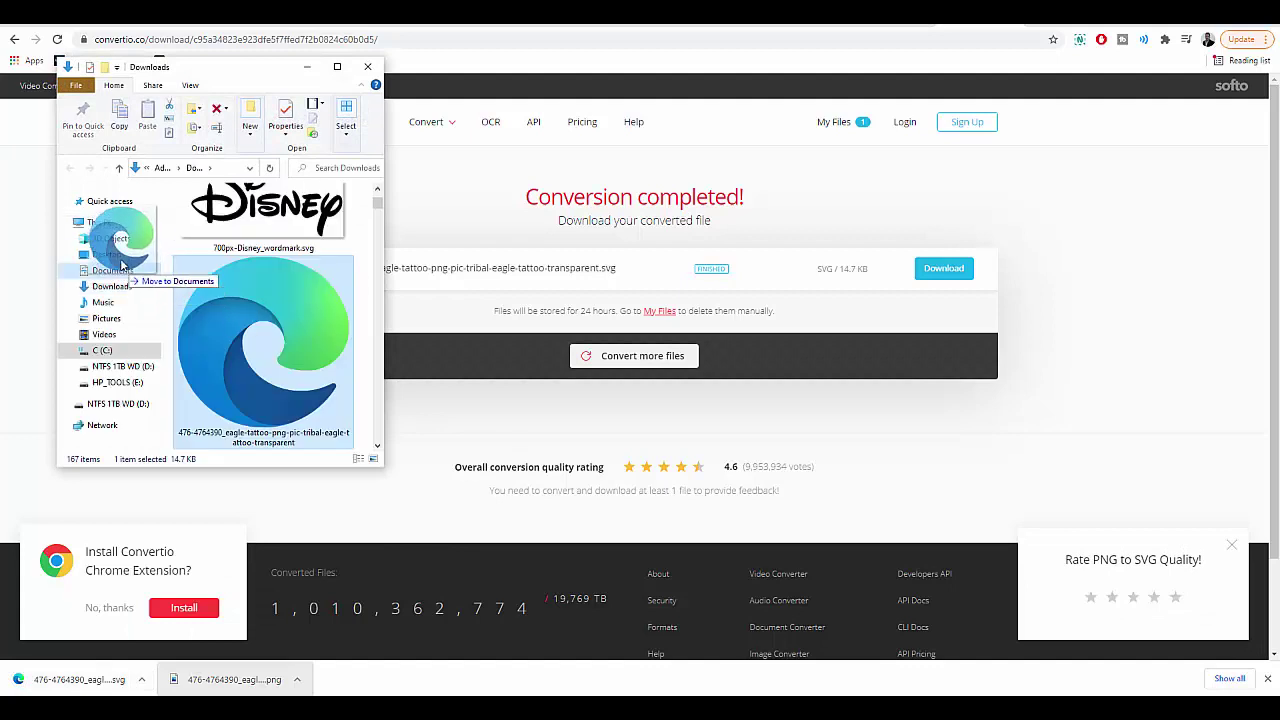
pyautogui.click(367, 66)
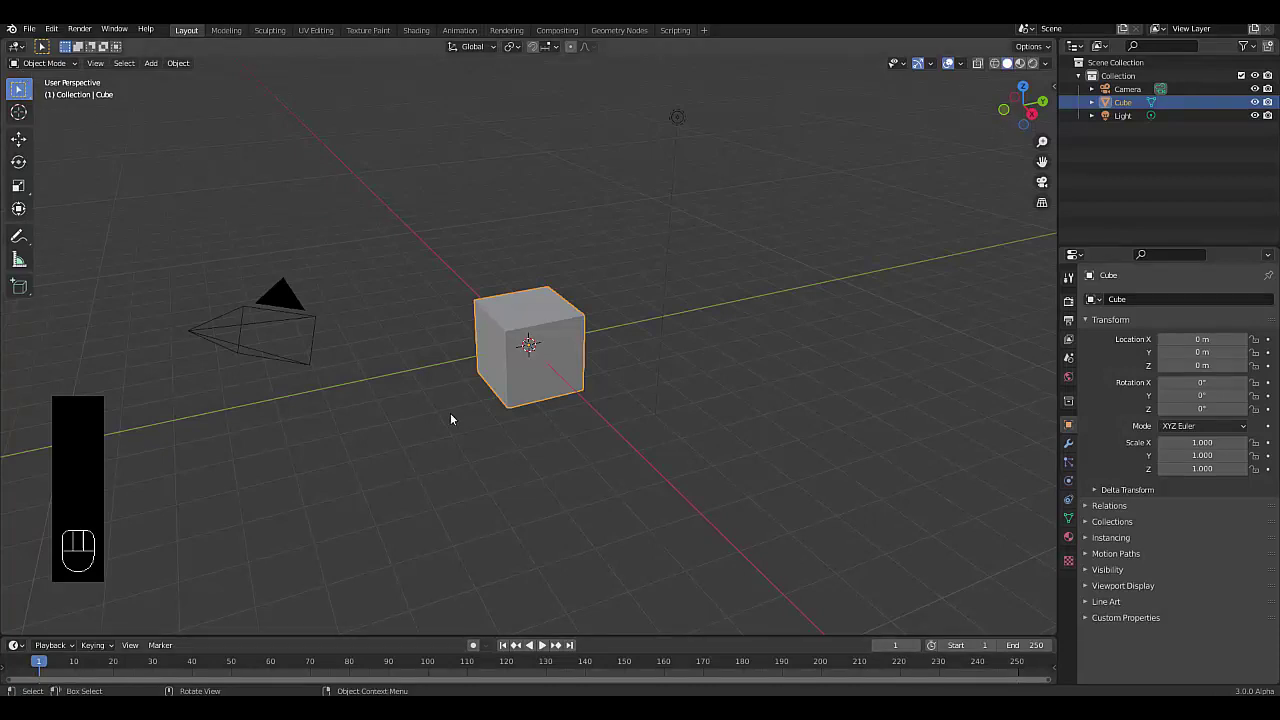
# Switch to front orthographic view and start an SVG as Grease Pencil import.
pyautogui.press('KP_1')
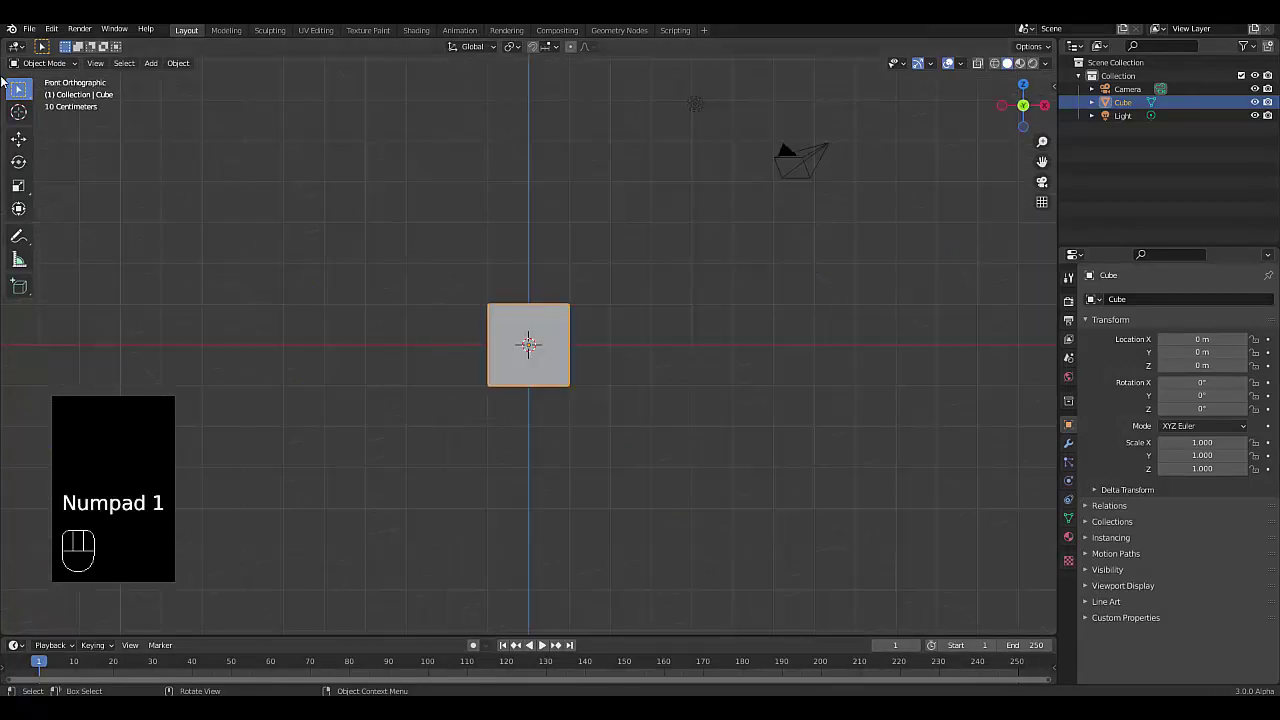
pyautogui.click(30, 30)
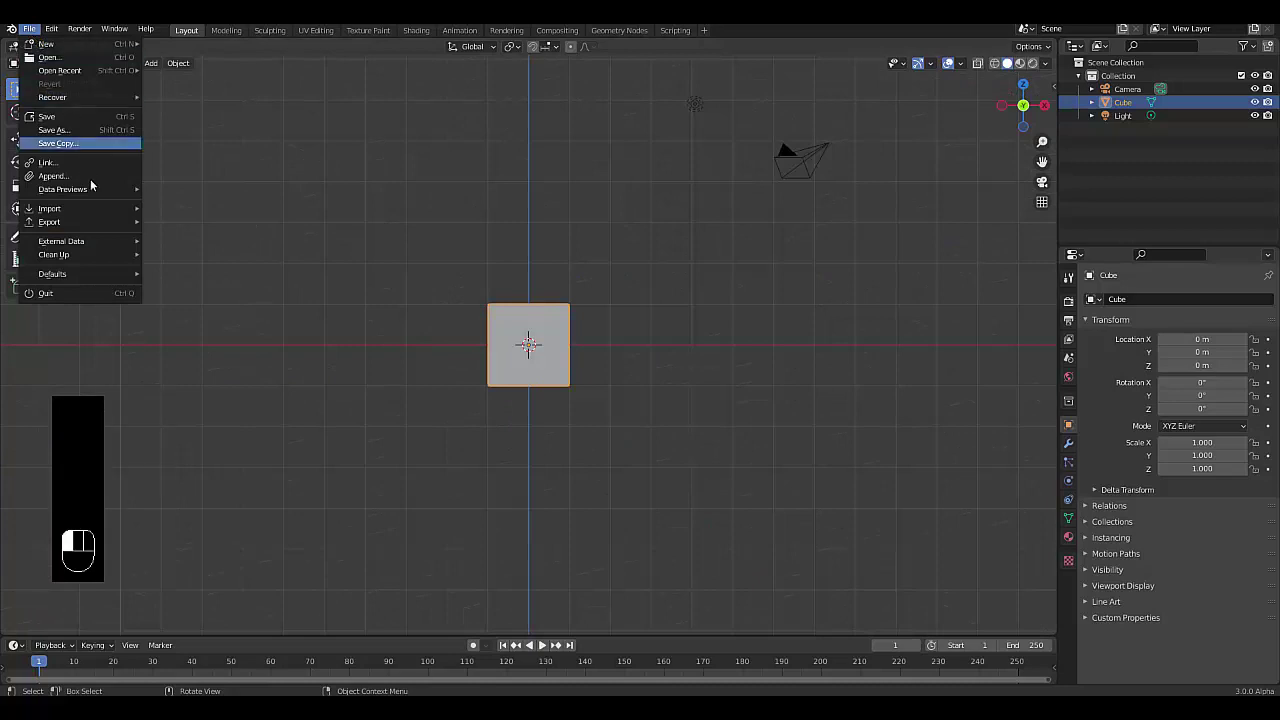
pyautogui.moveTo(83, 207)
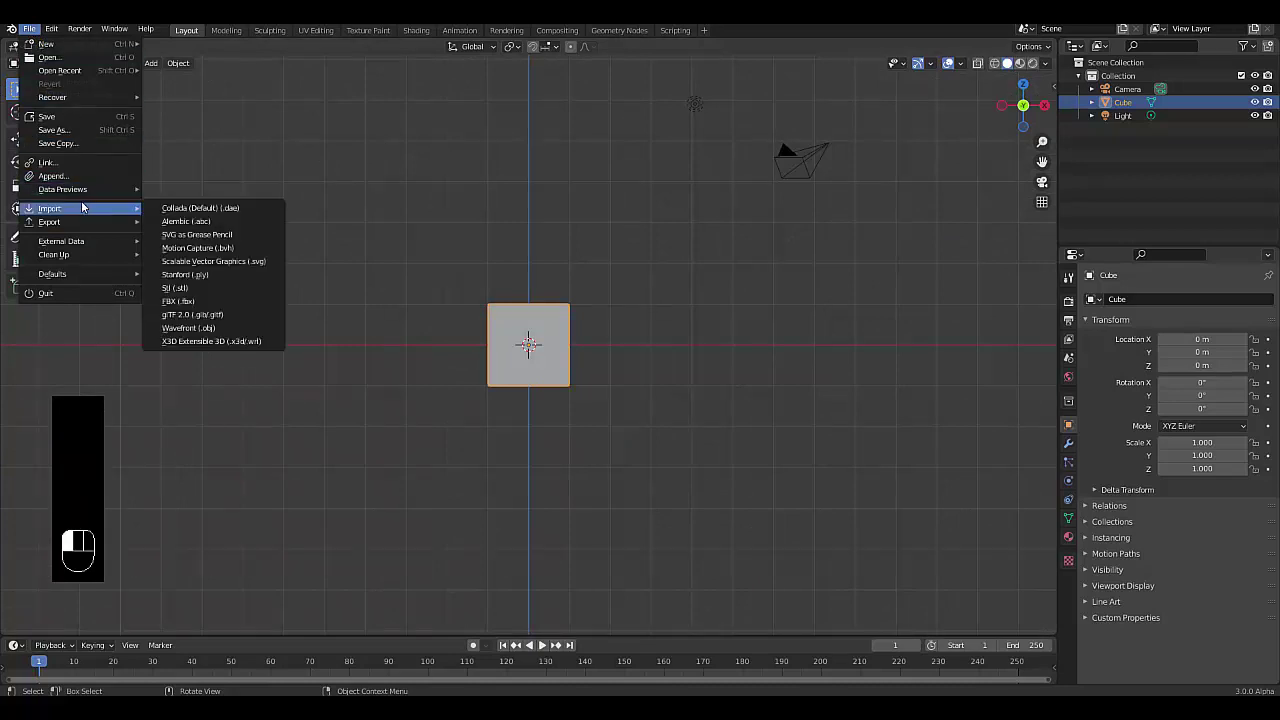
pyautogui.click(233, 234)
# Pick the converted eagle SVG from the Desktop folder in the import browser.
pyautogui.click(326, 284)
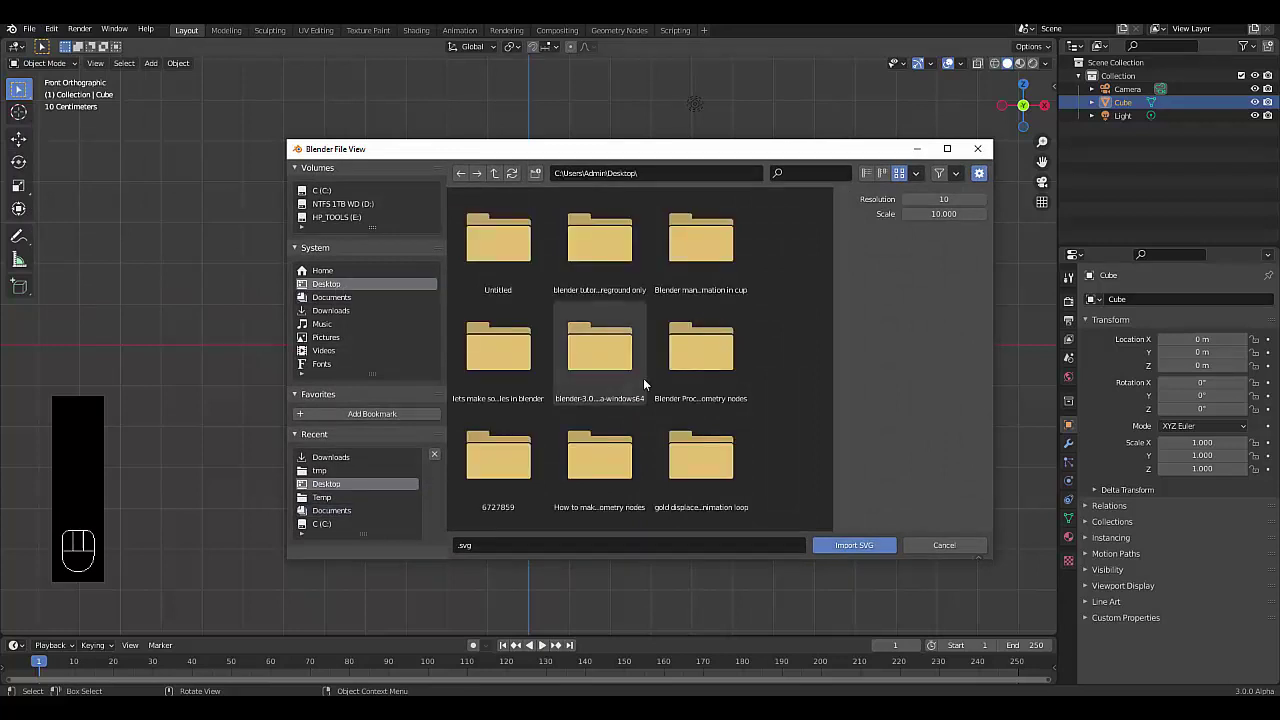
pyautogui.scroll(-5, 660, 390)
pyautogui.scroll(-8, 667, 398)
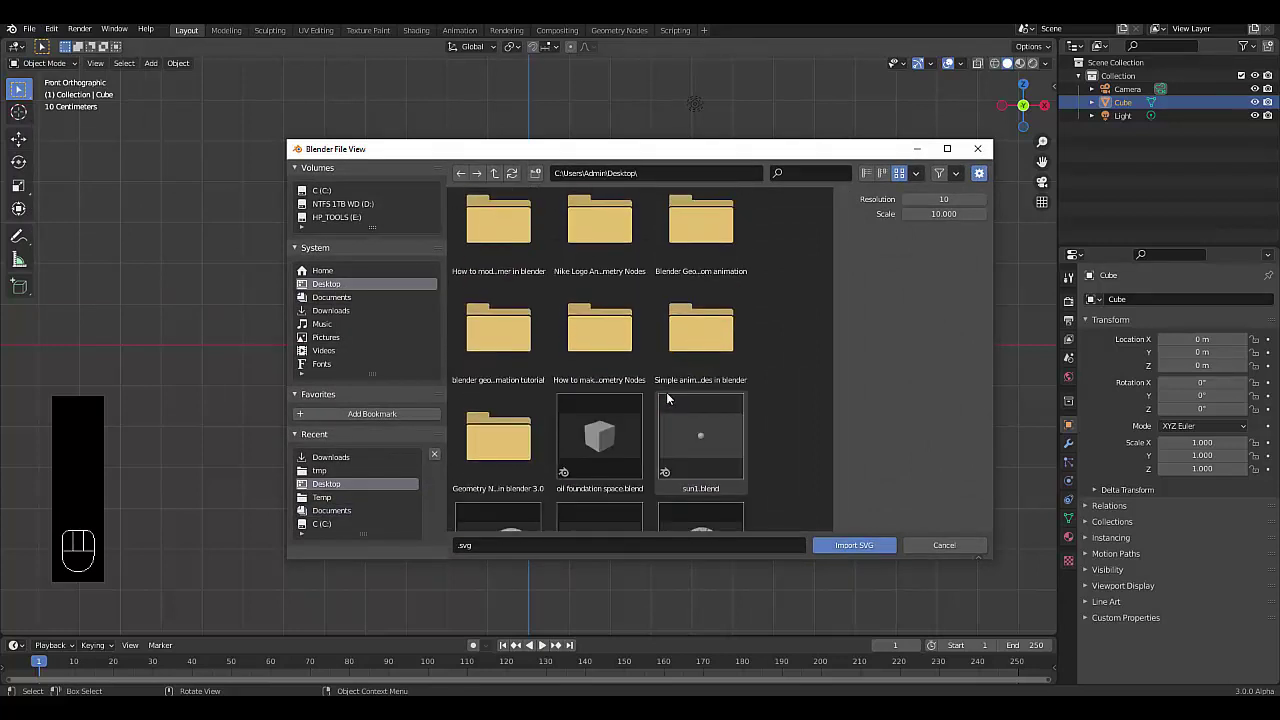
pyautogui.scroll(-8, 667, 398)
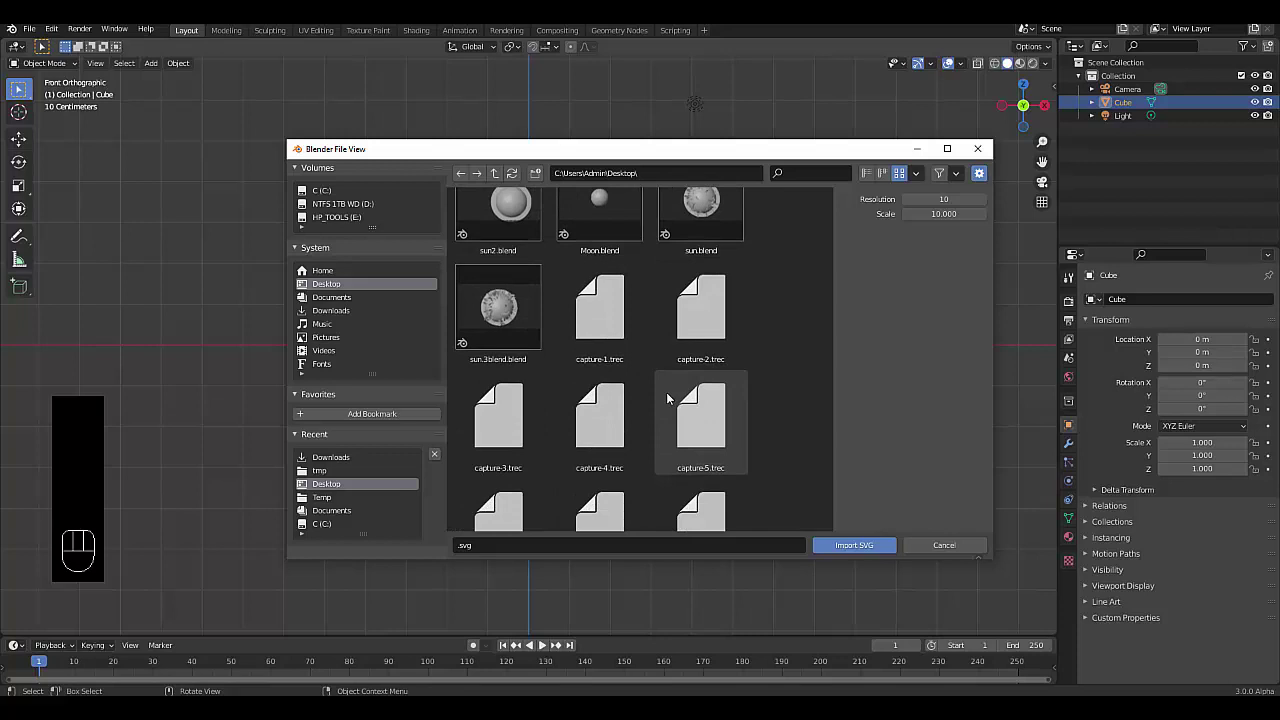
pyautogui.scroll(-8, 665, 397)
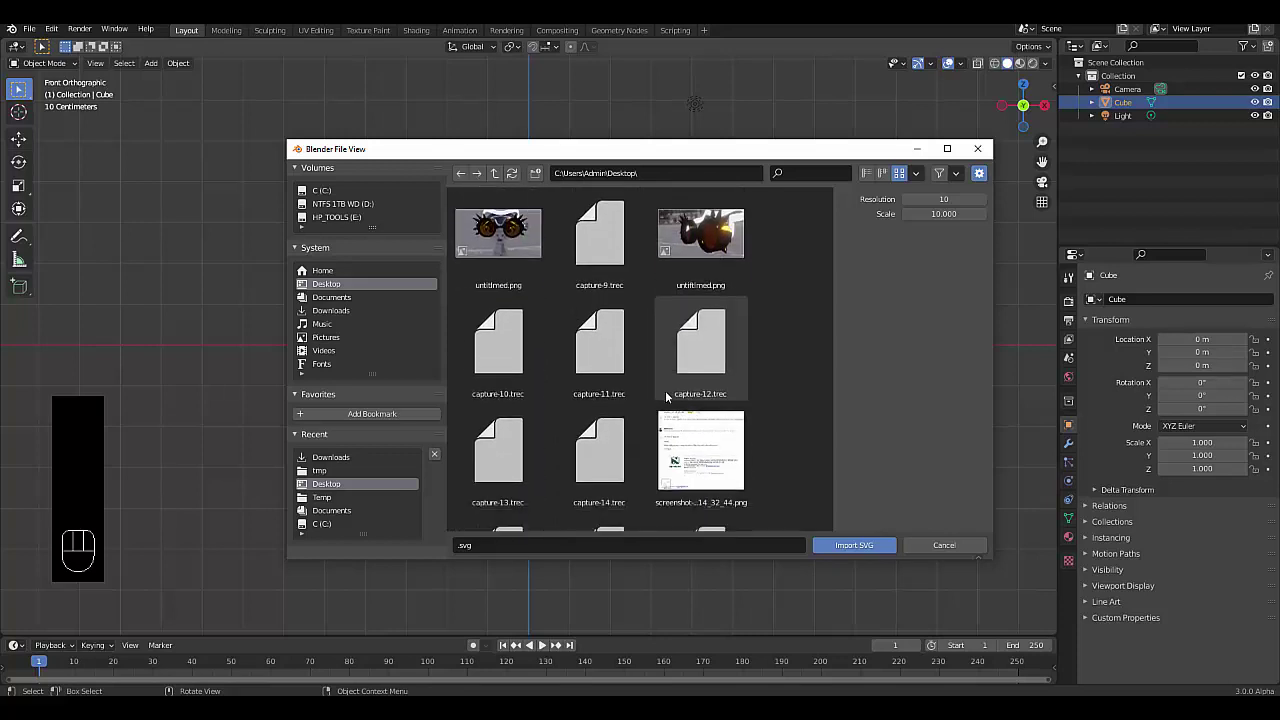
pyautogui.scroll(-8, 665, 397)
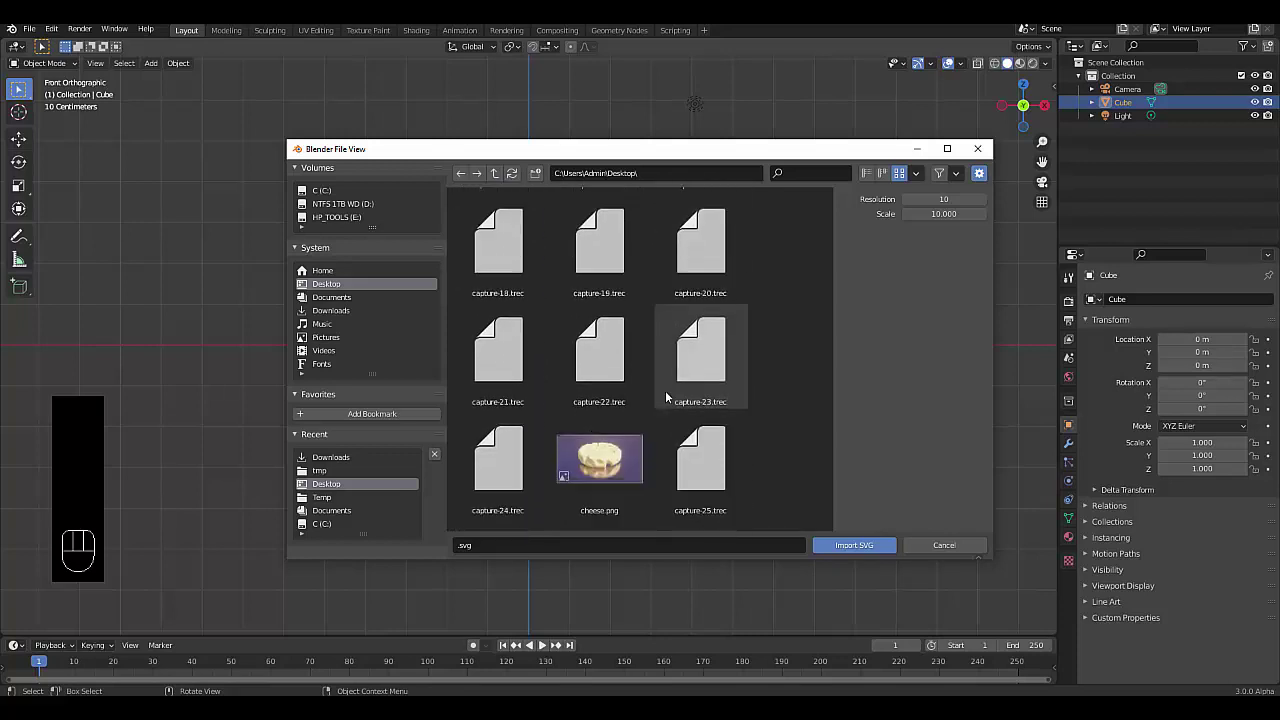
pyautogui.scroll(-6, 665, 397)
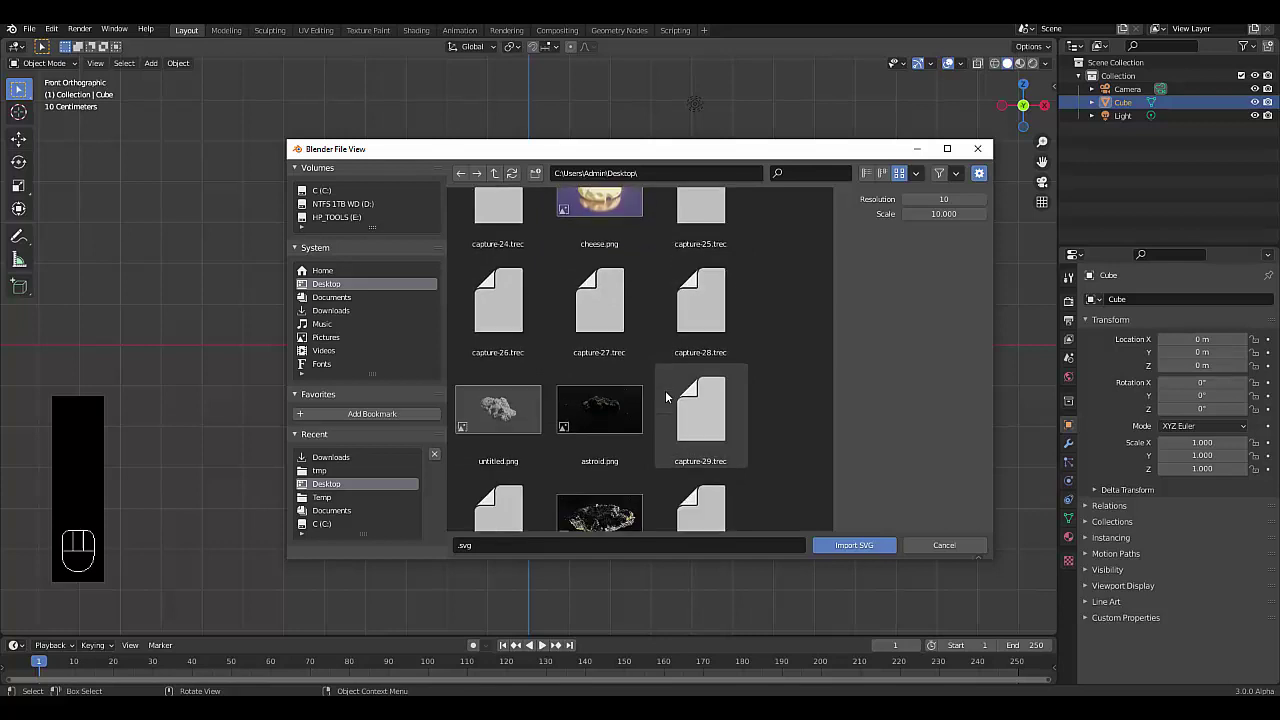
pyautogui.scroll(-7, 665, 397)
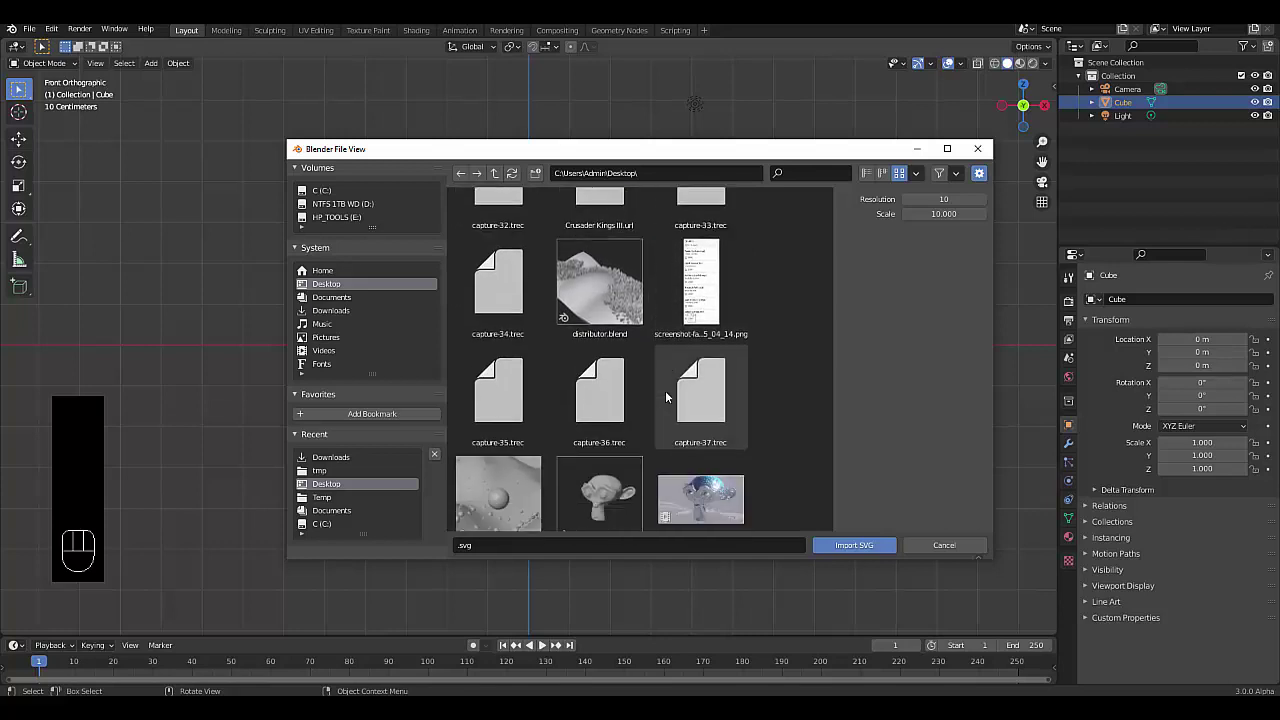
pyautogui.scroll(-7, 665, 397)
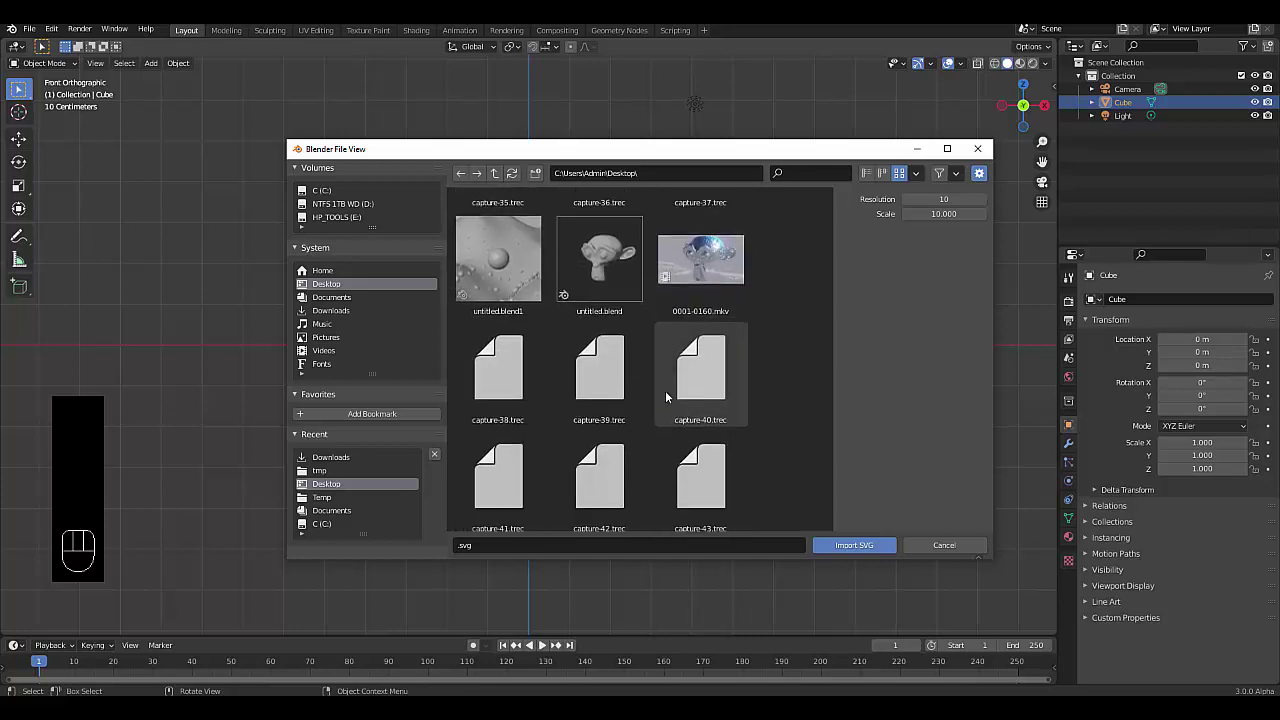
pyautogui.scroll(-3, 665, 397)
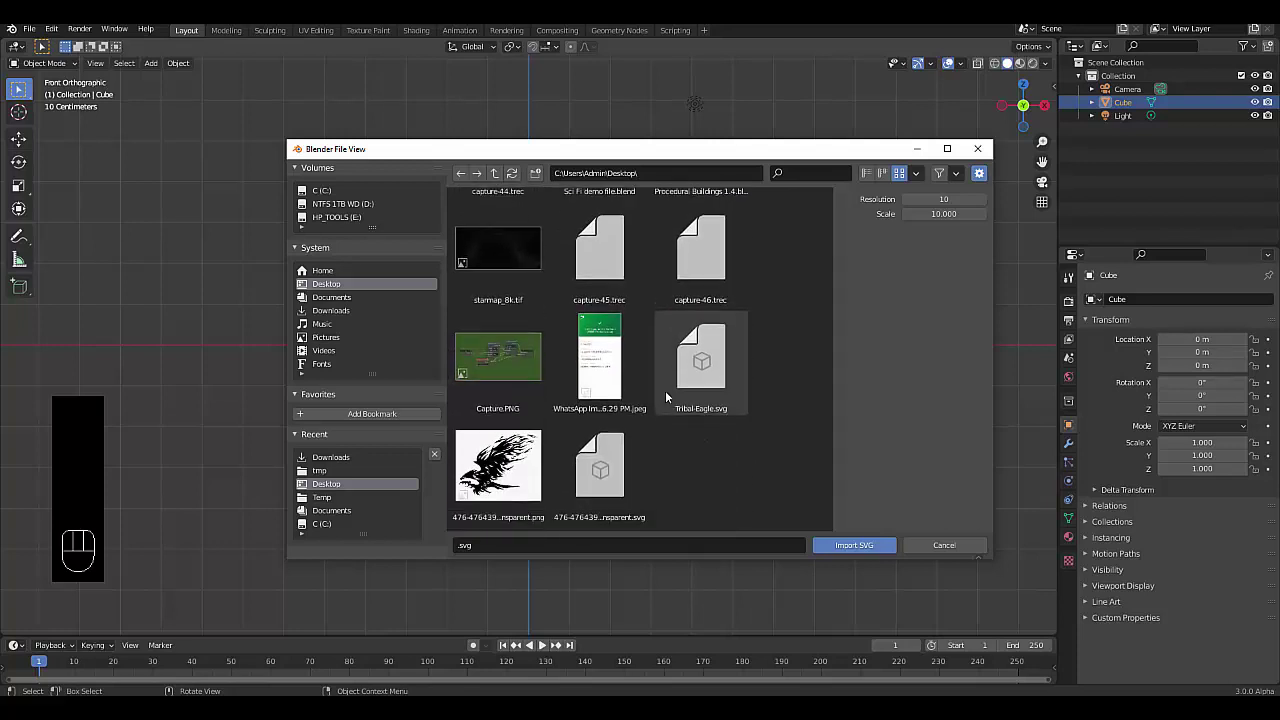
pyautogui.click(620, 476)
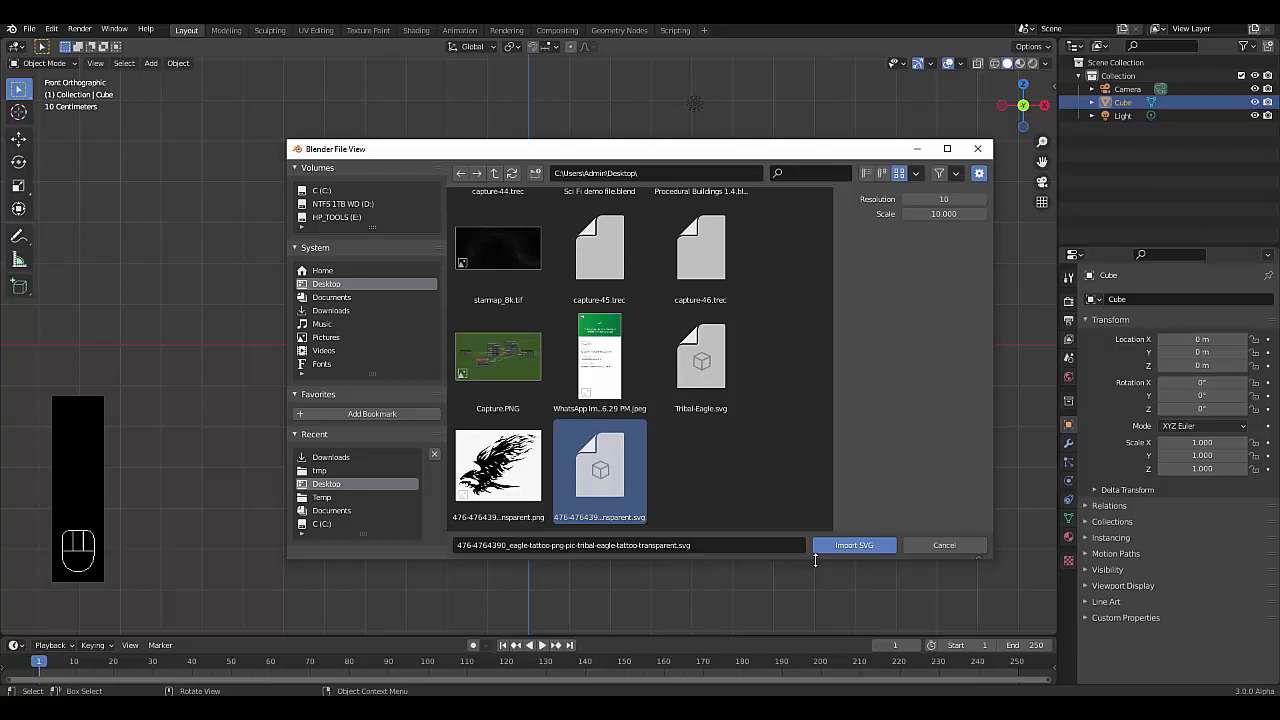
# Import the eagle SVG and hide the default cube.
pyautogui.click(849, 547)
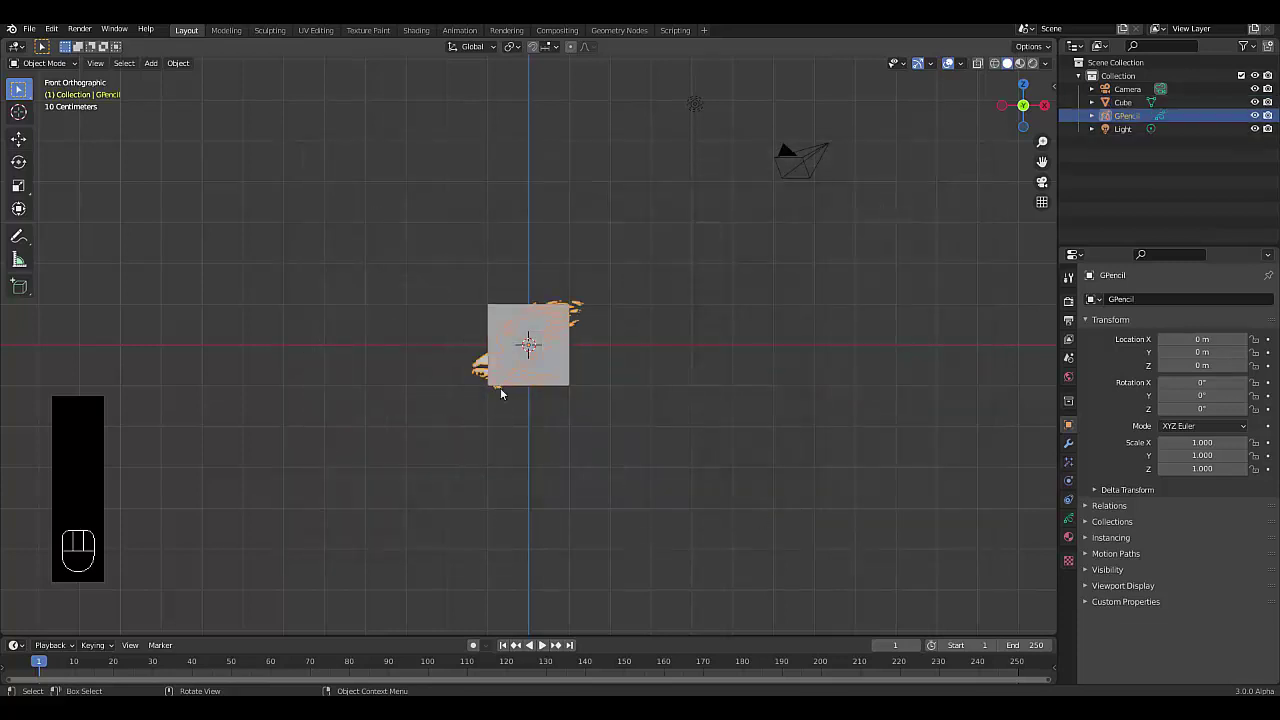
pyautogui.scroll(4, 504, 346)
pyautogui.click(484, 286)
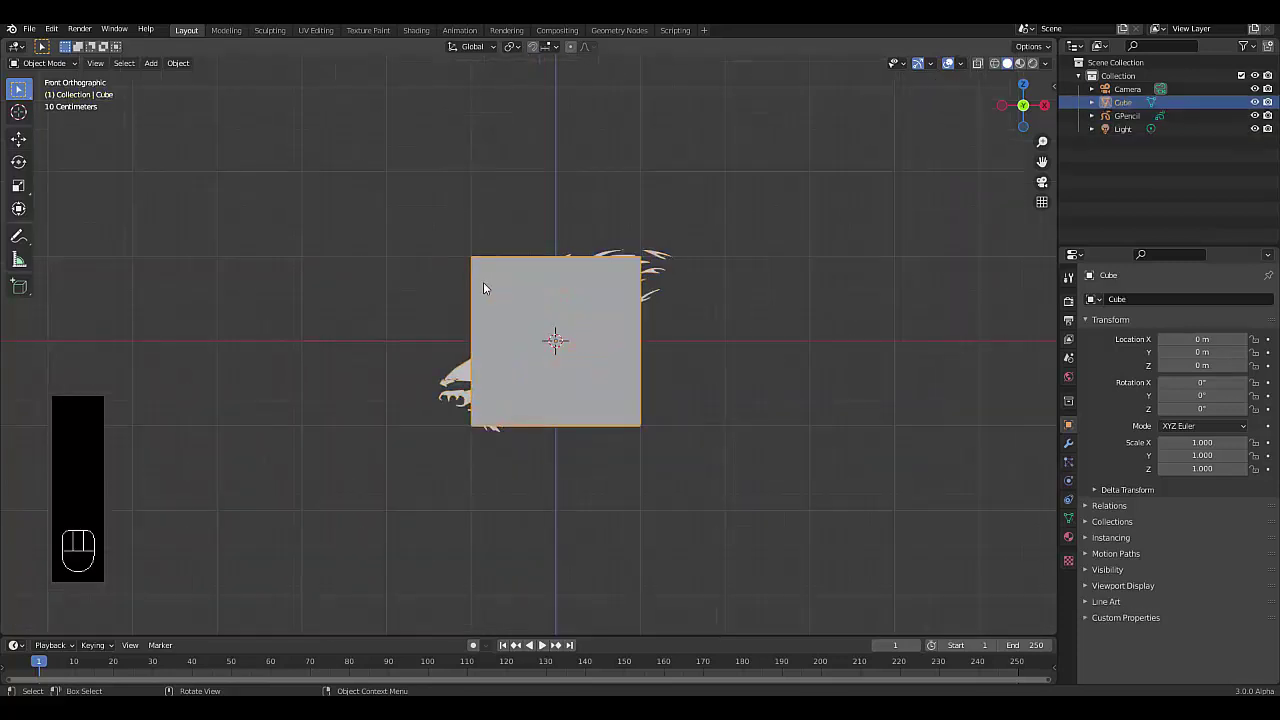
pyautogui.press('h')
# Orbit around the eagle, select it and toggle edit mode.
pyautogui.scroll(3, 492, 357)
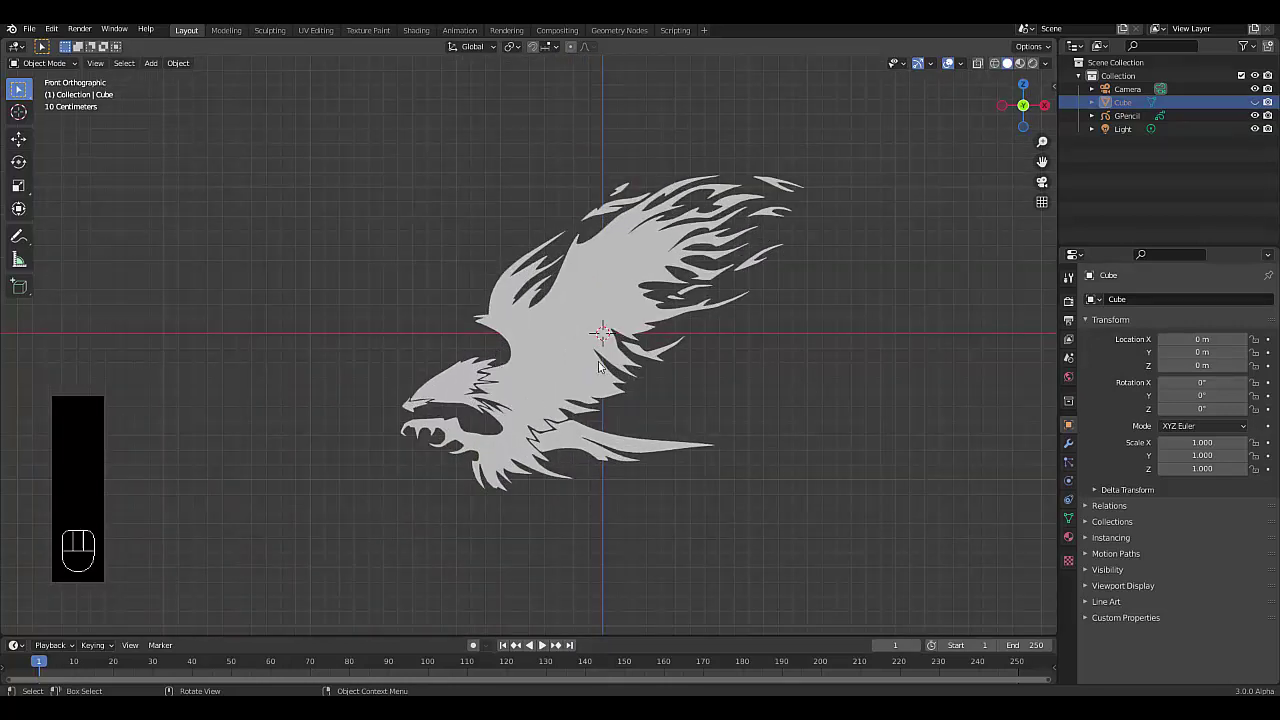
pyautogui.scroll(-2, 475, 325)
pyautogui.moveTo(480, 330); pyautogui.dragTo(586, 343, button='middle')
pyautogui.click(558, 353)
pyautogui.press('Tab')
pyautogui.press('Tab')
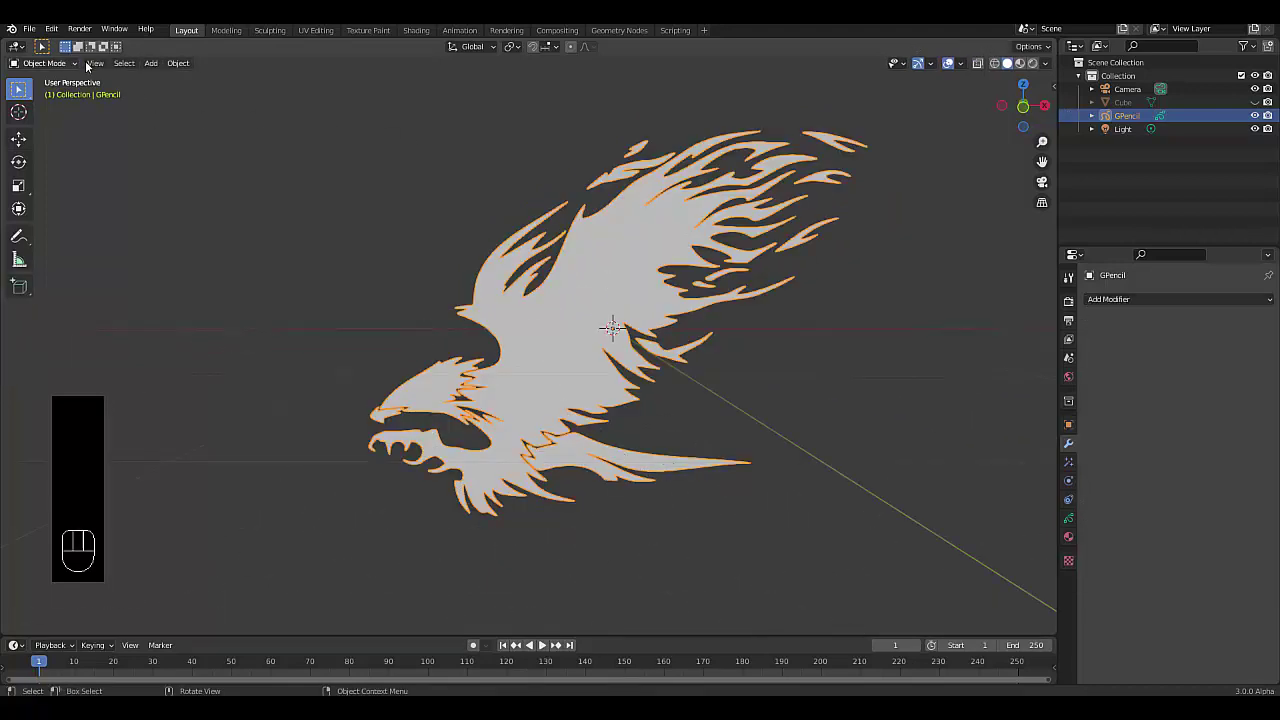
# Reselect the grease-pencil eagle, toggling edit mode on and back off.
pyautogui.click(258, 155)
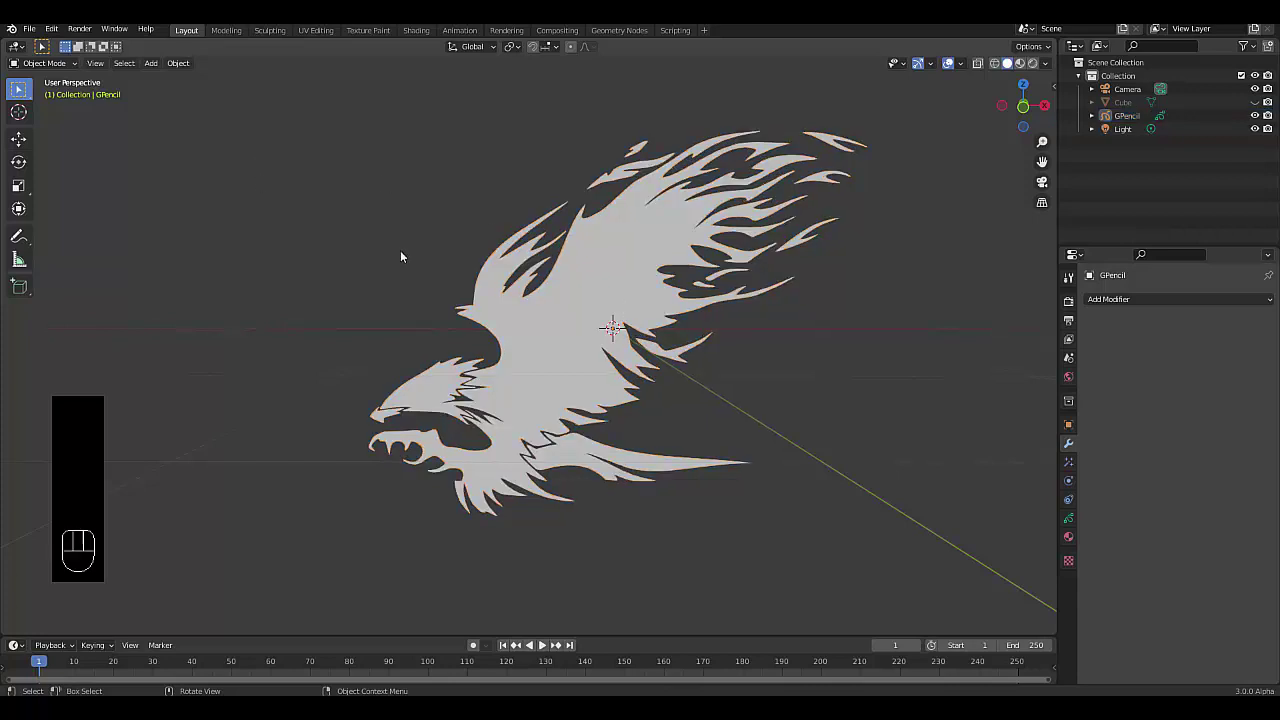
pyautogui.click(525, 336)
pyautogui.press('Tab')
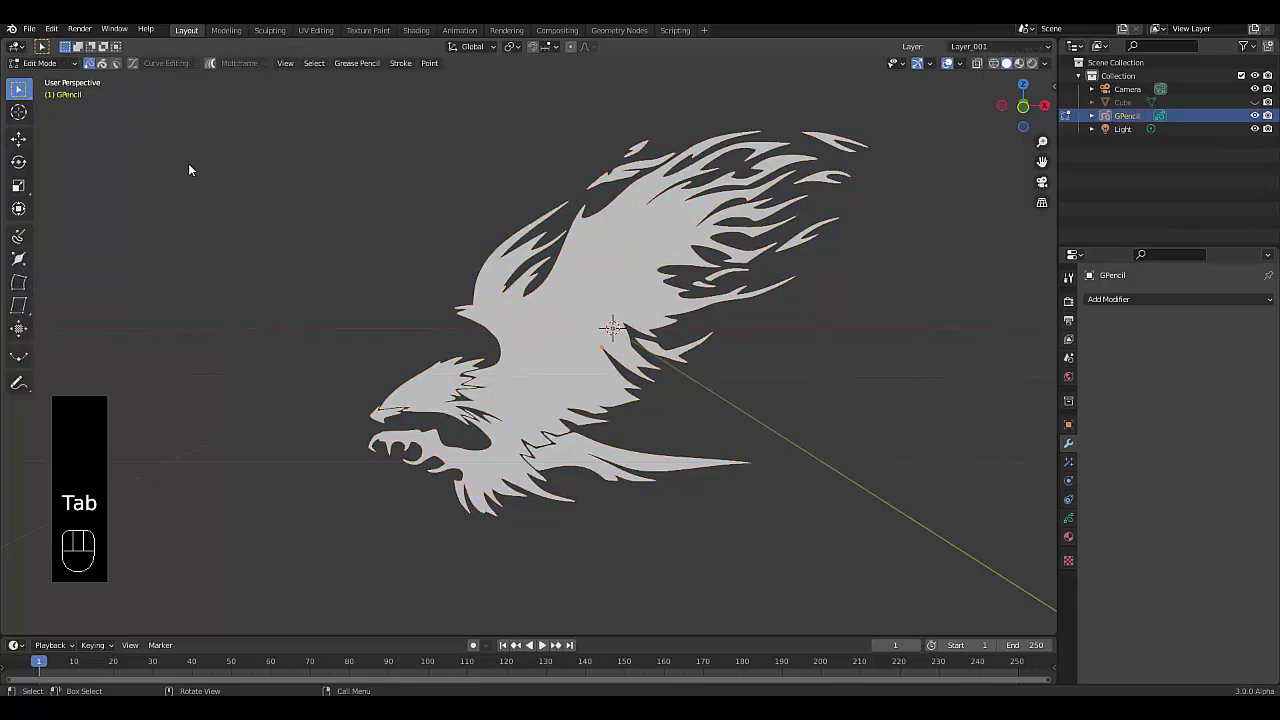
pyautogui.press('Tab')
pyautogui.moveTo(188, 170); pyautogui.dragTo(1133, 125, button='middle')
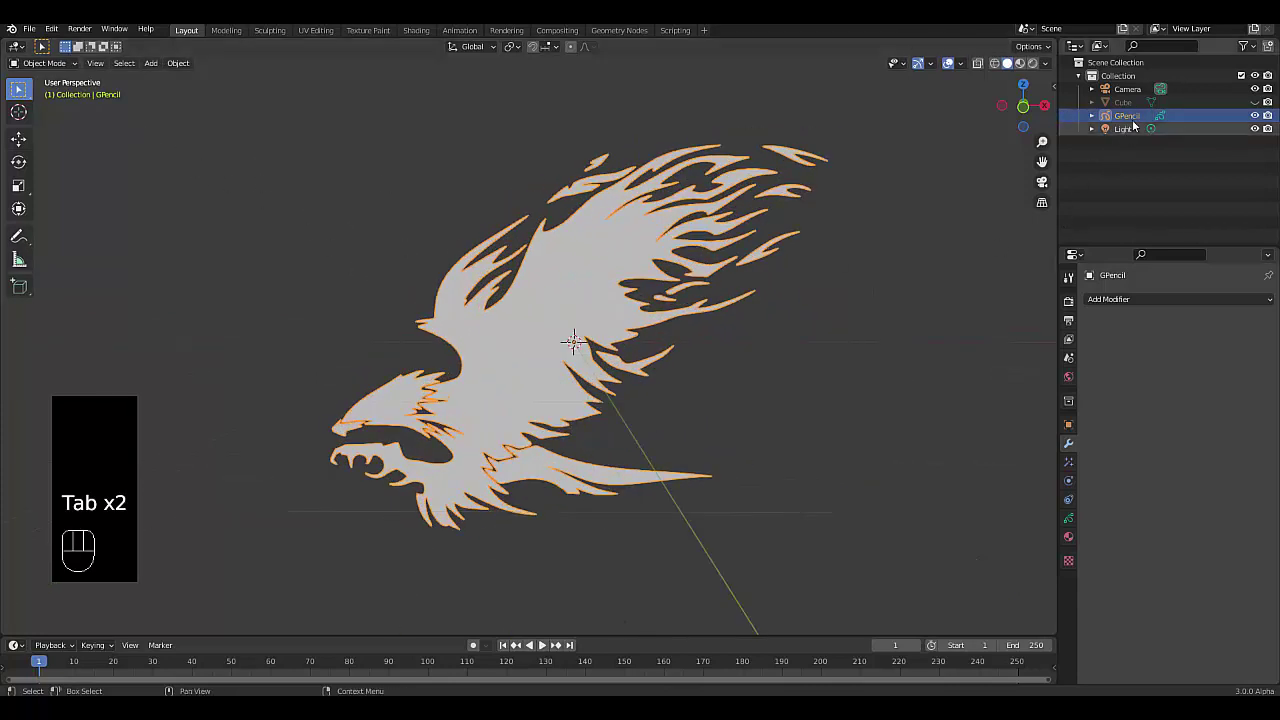
# Convert the eagle grease pencil to a Path and hide the original GPencil.
pyautogui.click(167, 65)
pyautogui.moveTo(205, 414)
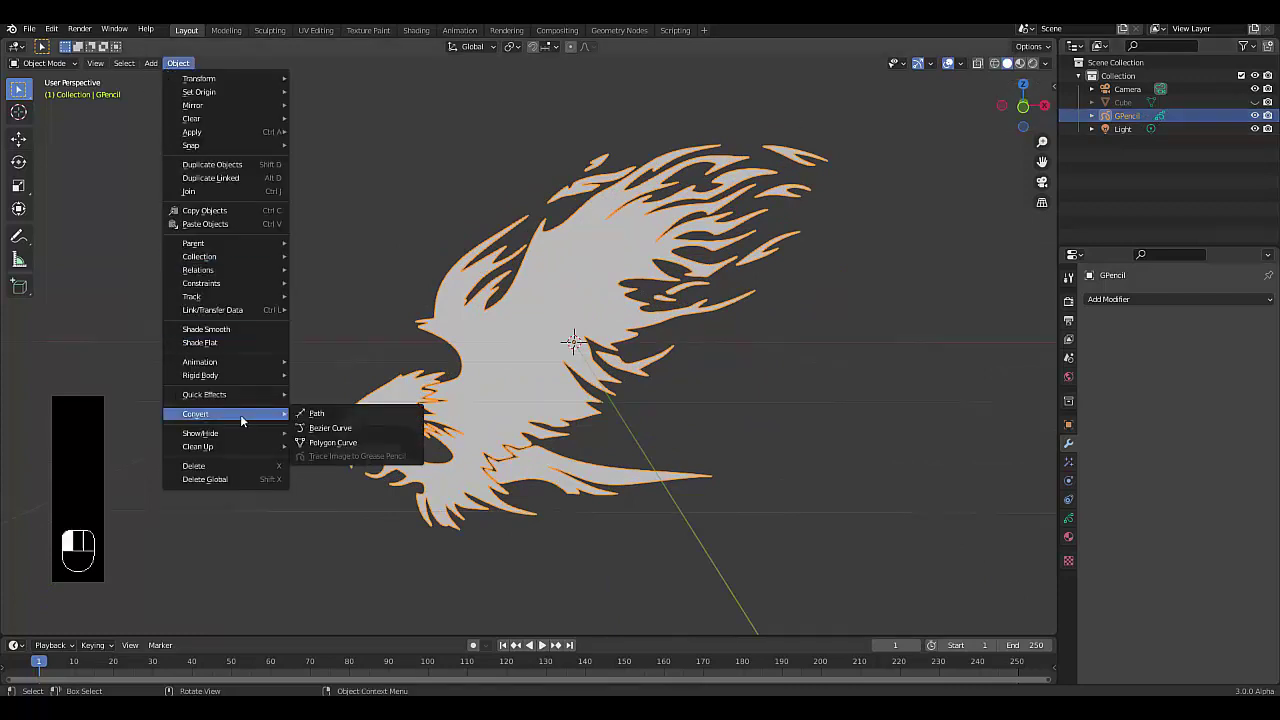
pyautogui.click(358, 417)
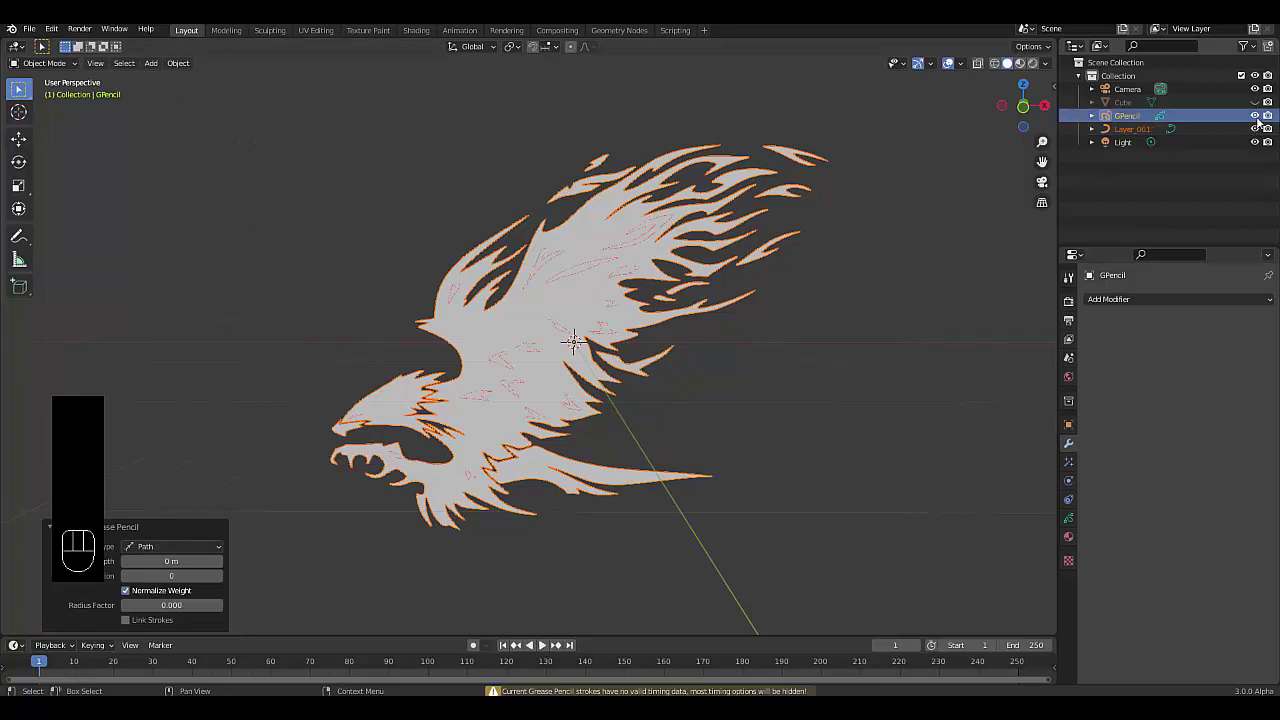
pyautogui.click(1255, 116)
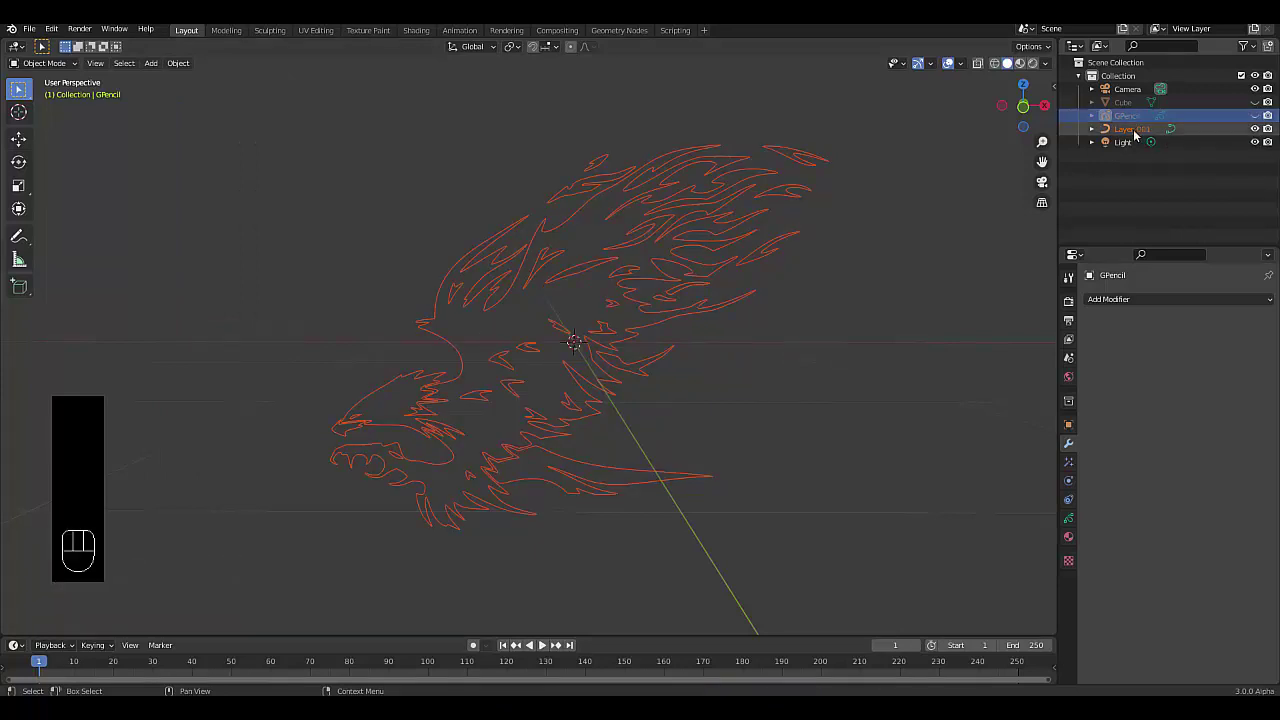
pyautogui.moveTo(397, 397)
pyautogui.mouseDown(button='middle')
pyautogui.moveTo(423, 380)
pyautogui.moveTo(482, 376)
pyautogui.mouseUp(button='middle')
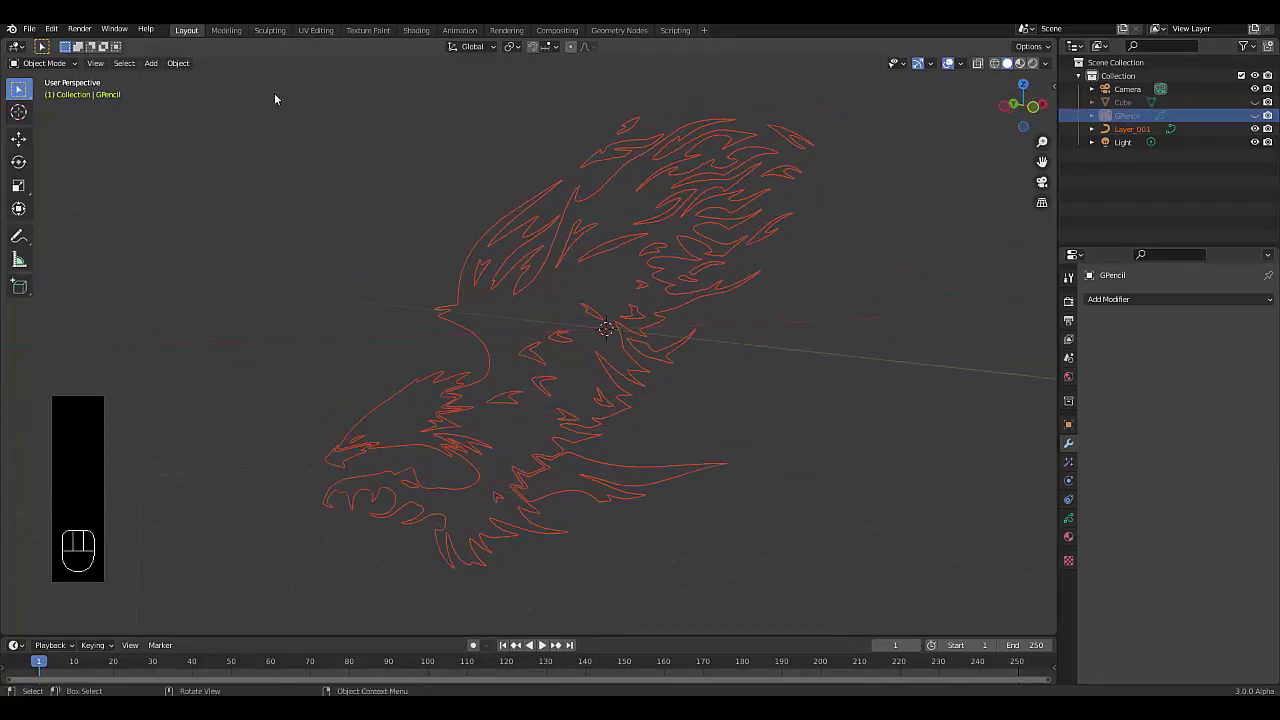
# Check the Object > Convert options, dismiss the menu and hide the selection.
pyautogui.click(181, 65)
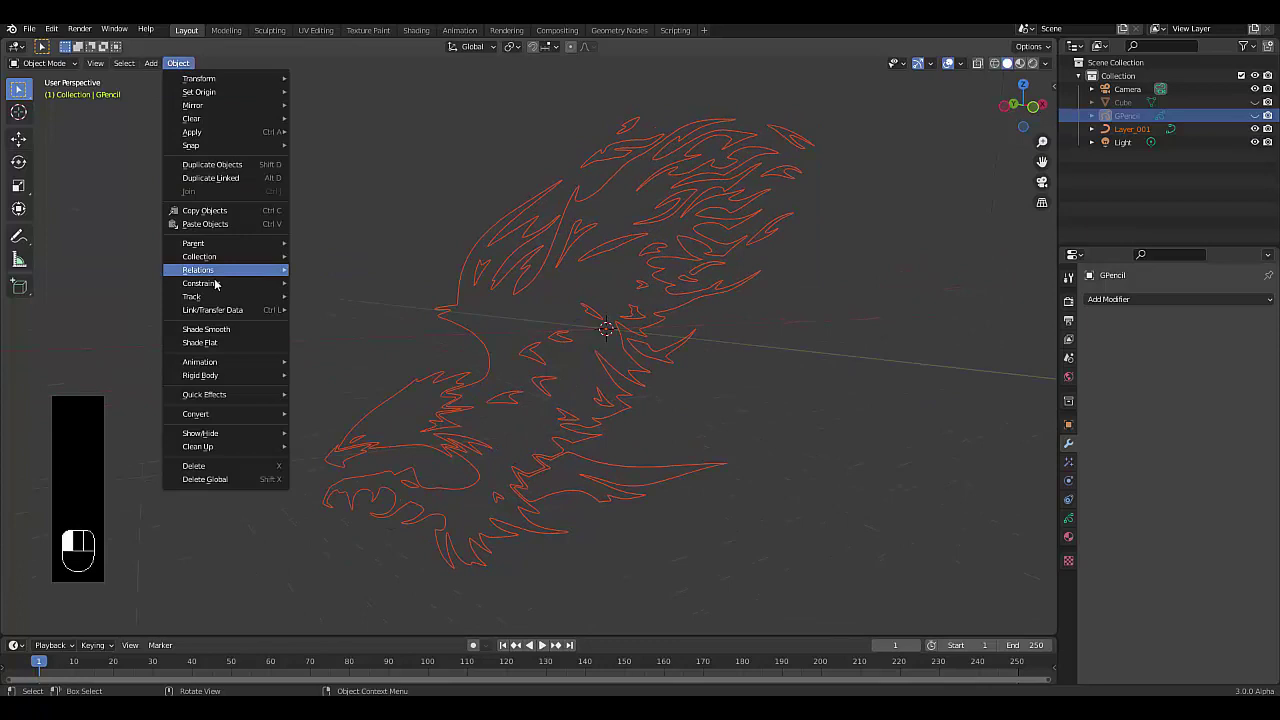
pyautogui.moveTo(251, 416)
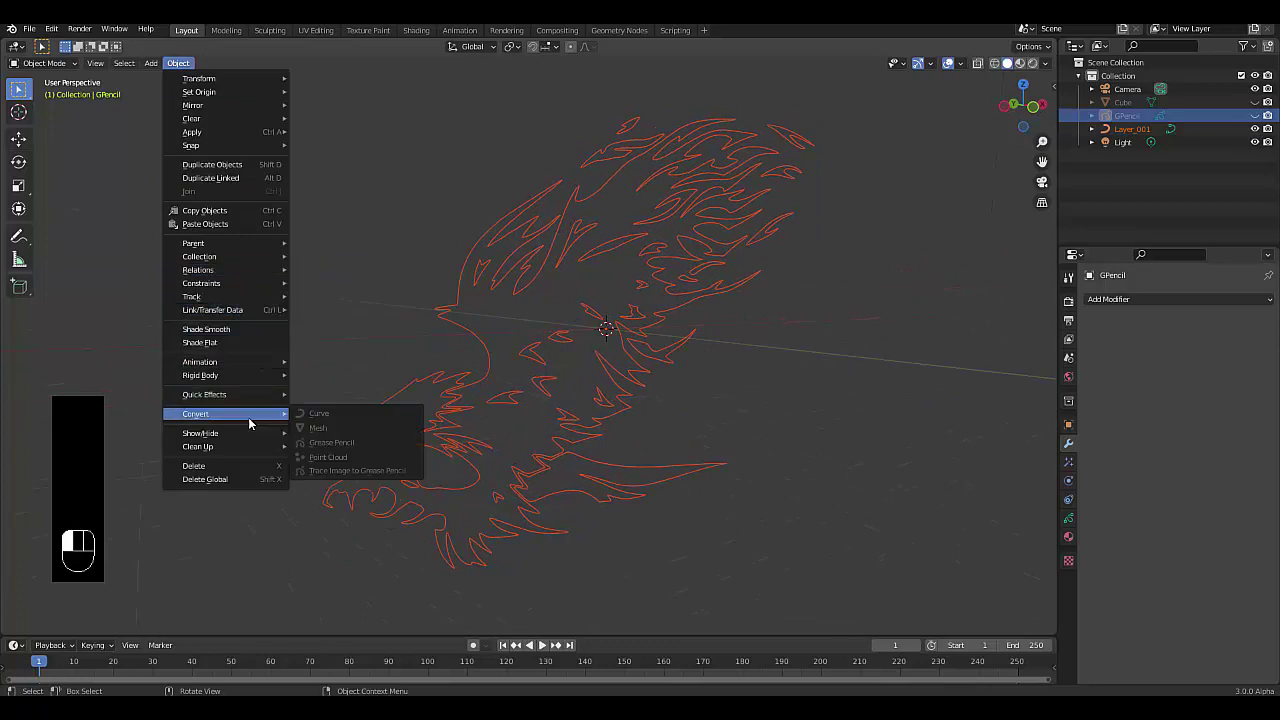
pyautogui.click(517, 273)
pyautogui.press('h')
# Convert the Layer_001 eagle outline into a mesh and inspect it.
pyautogui.click(503, 406)
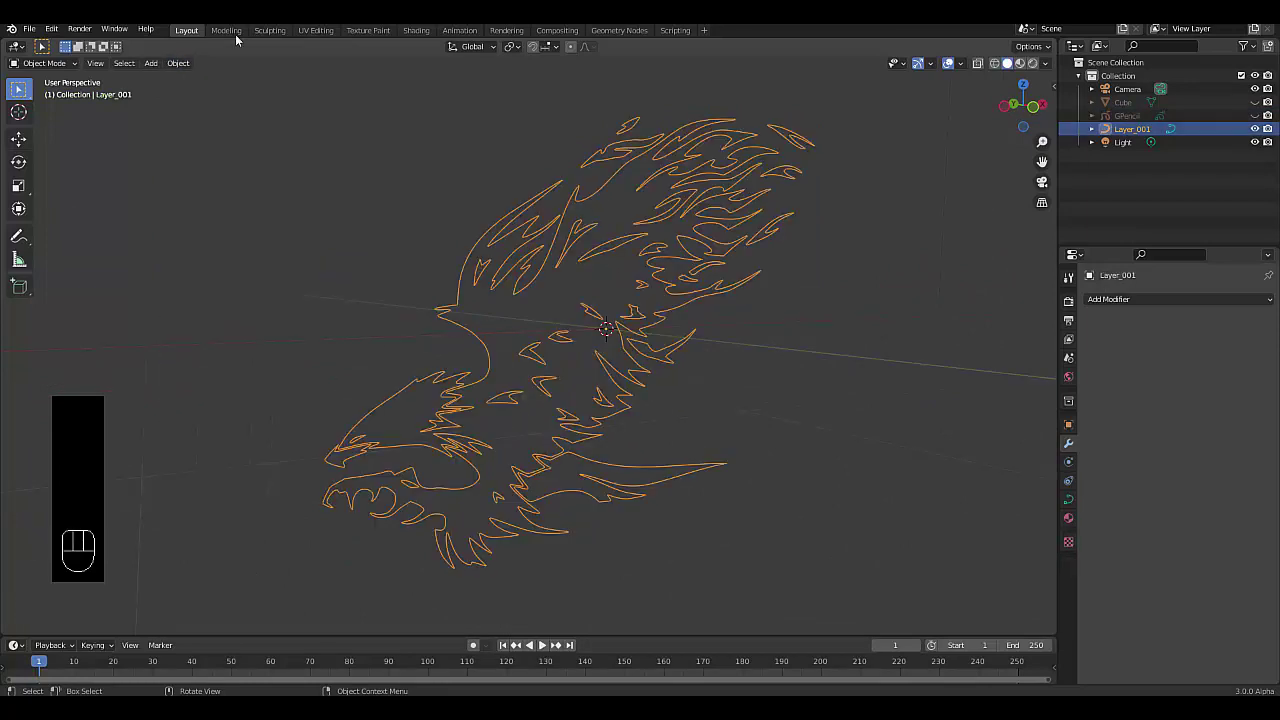
pyautogui.click(178, 63)
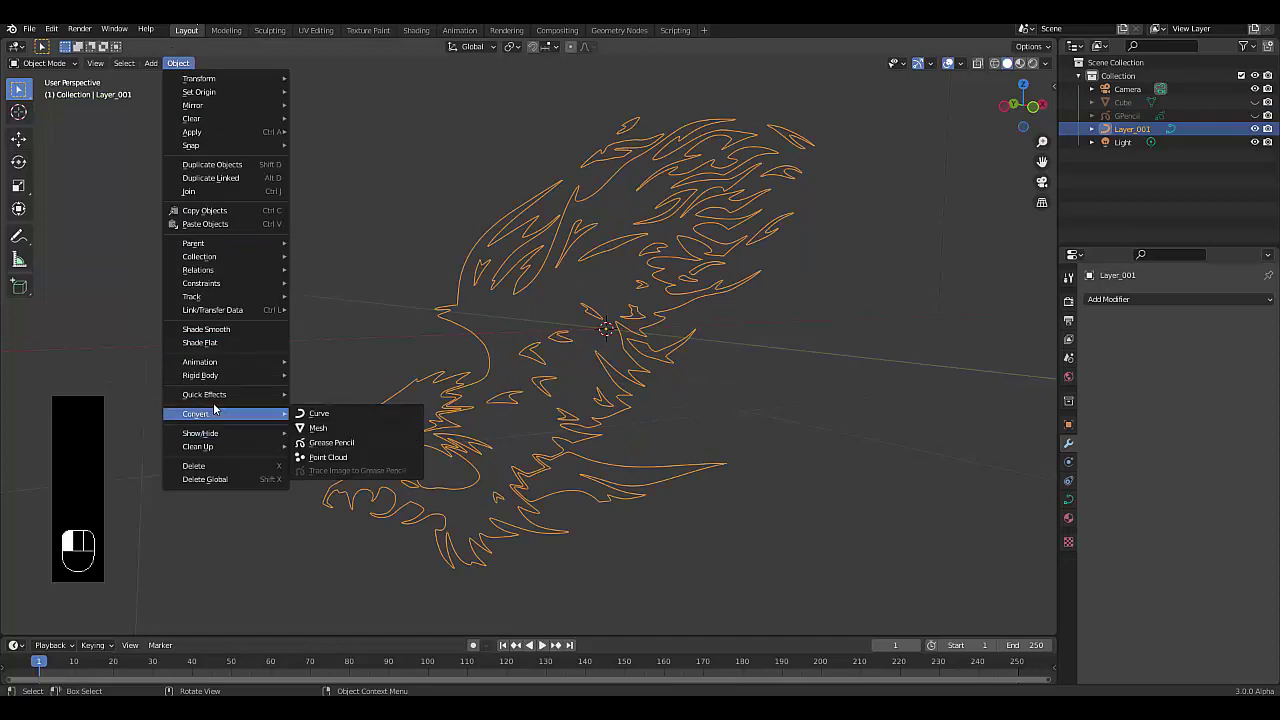
pyautogui.click(318, 430)
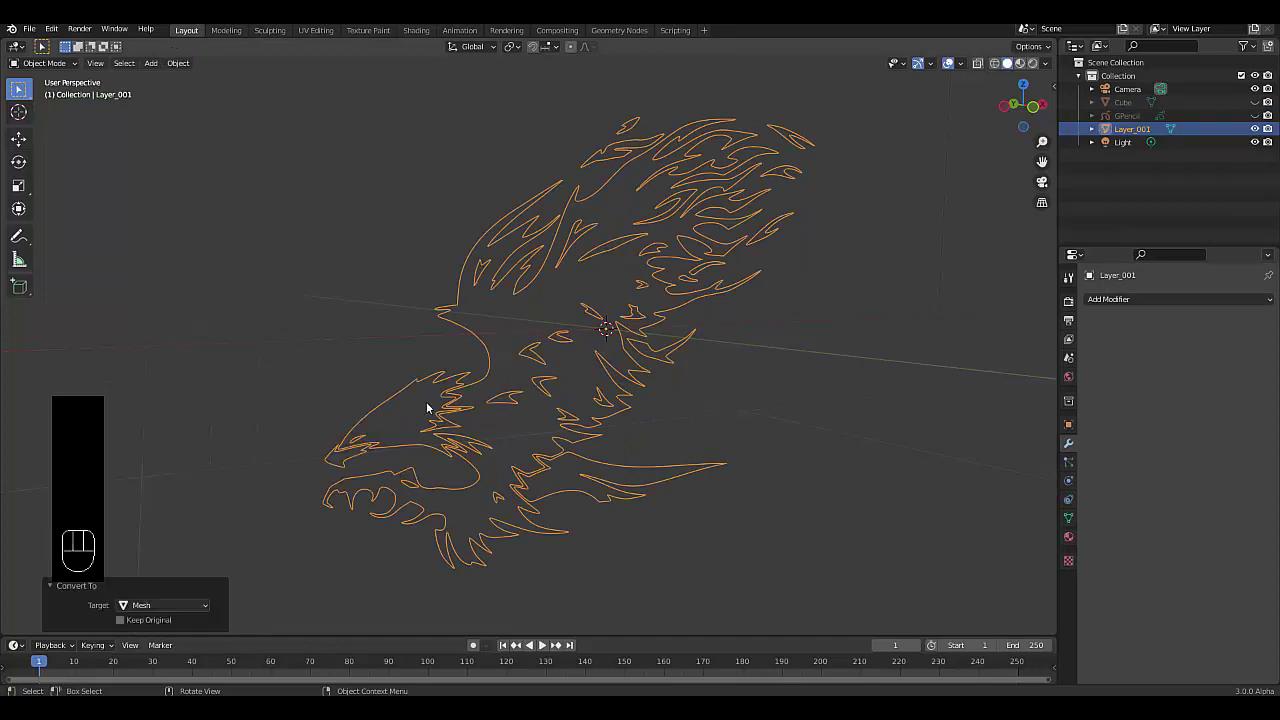
pyautogui.moveTo(426, 403); pyautogui.dragTo(522, 225, button='middle')
pyautogui.scroll(-5, 351, 336)
pyautogui.scroll(5, 397, 328)
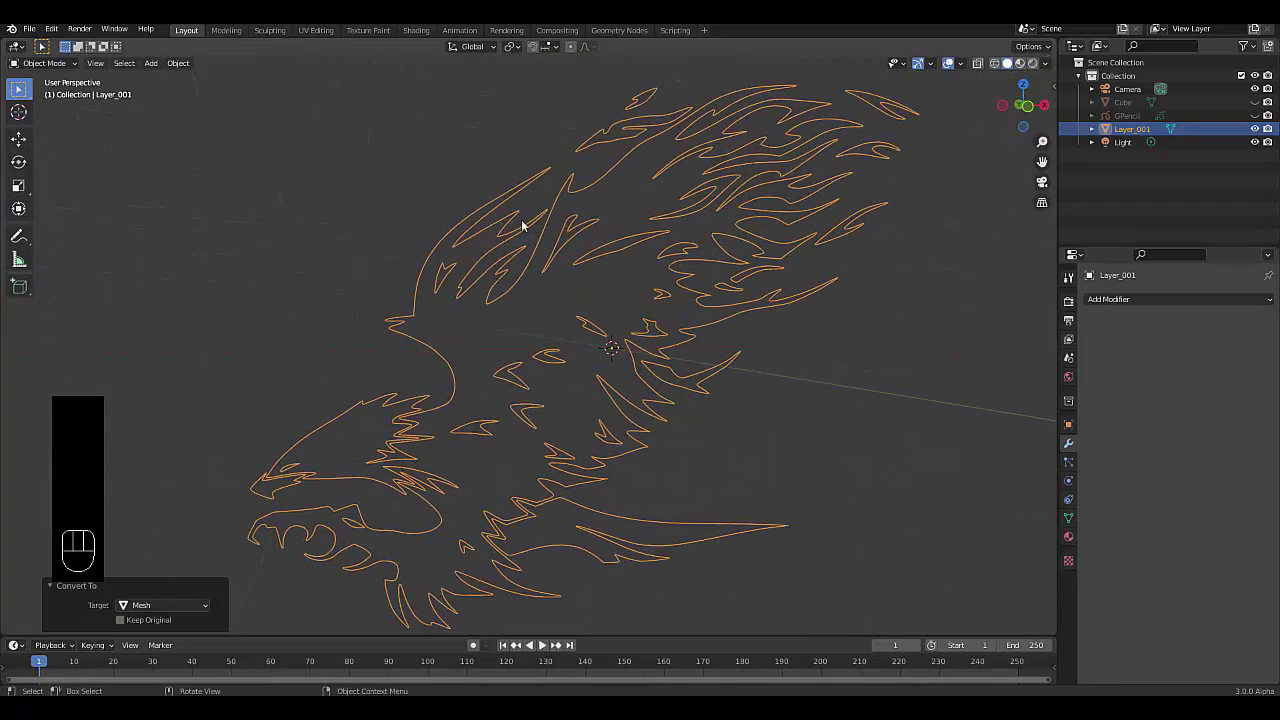
pyautogui.scroll(-4, 757, 309)
pyautogui.scroll(2, 533, 366)
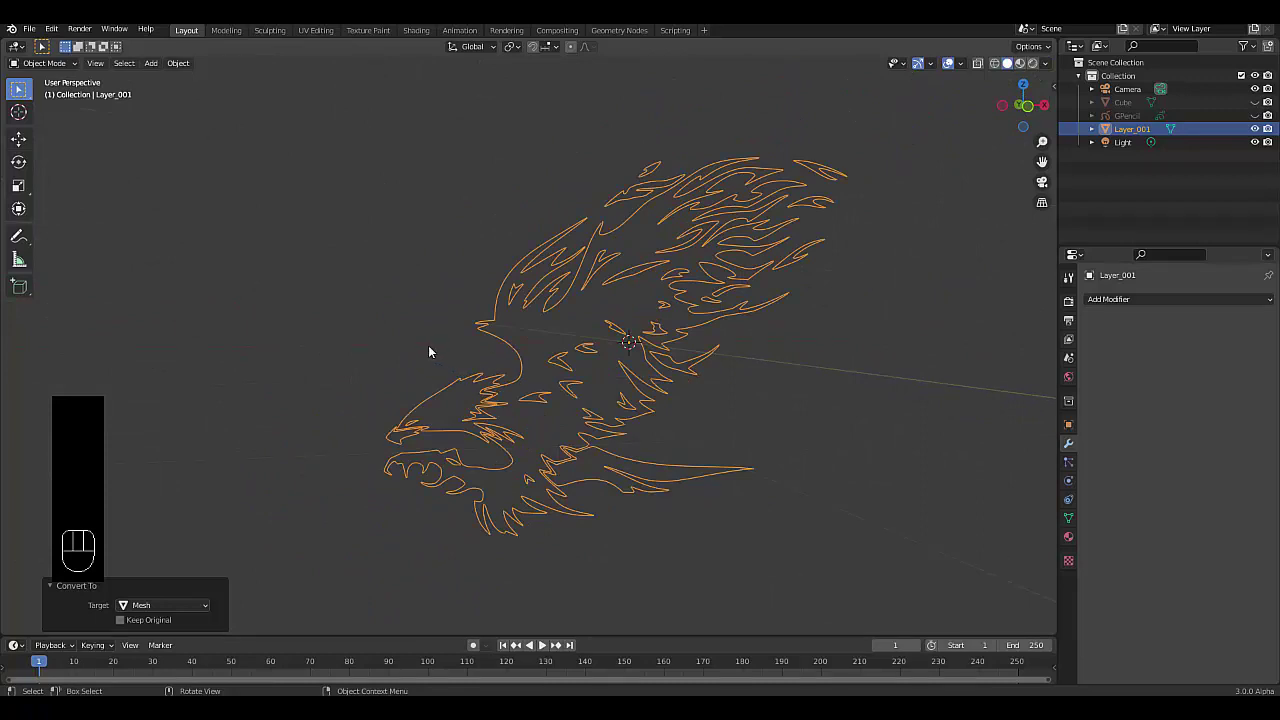
pyautogui.scroll(-3, 425, 316)
pyautogui.scroll(3, 425, 316)
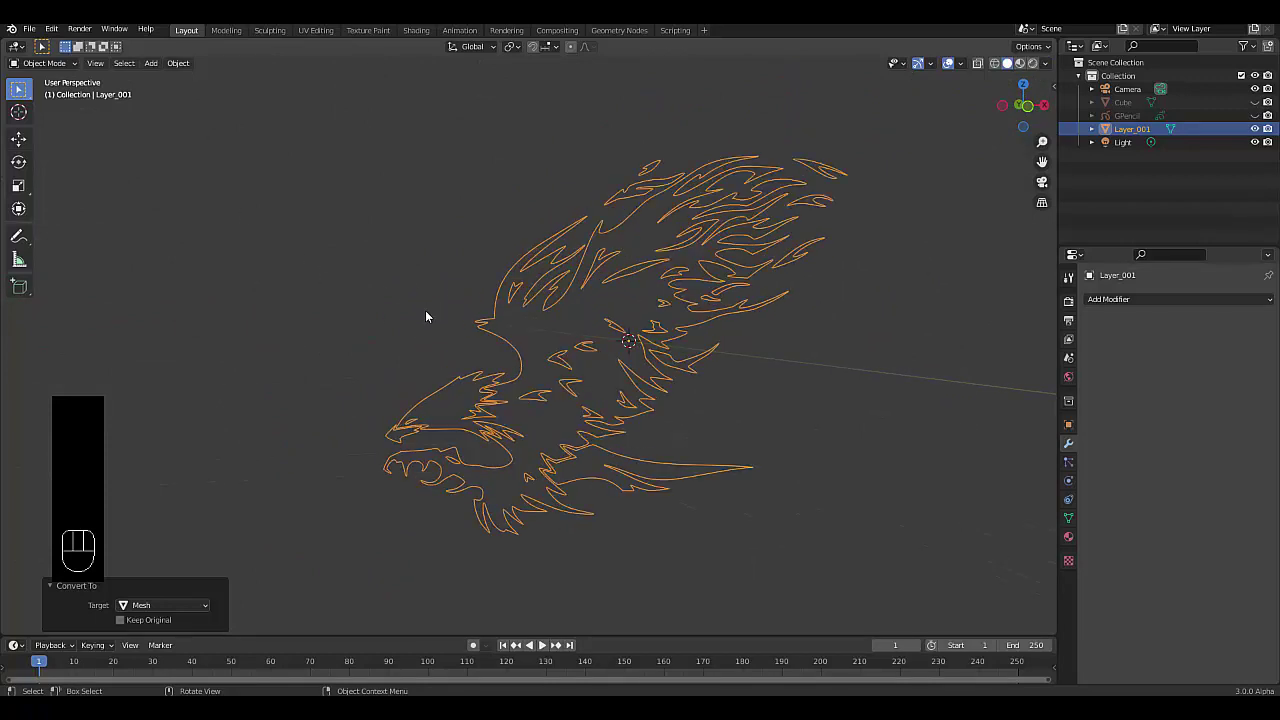
# Delete the eagle mesh and switch to top view.
pyautogui.press('x')
pyautogui.click(425, 316)
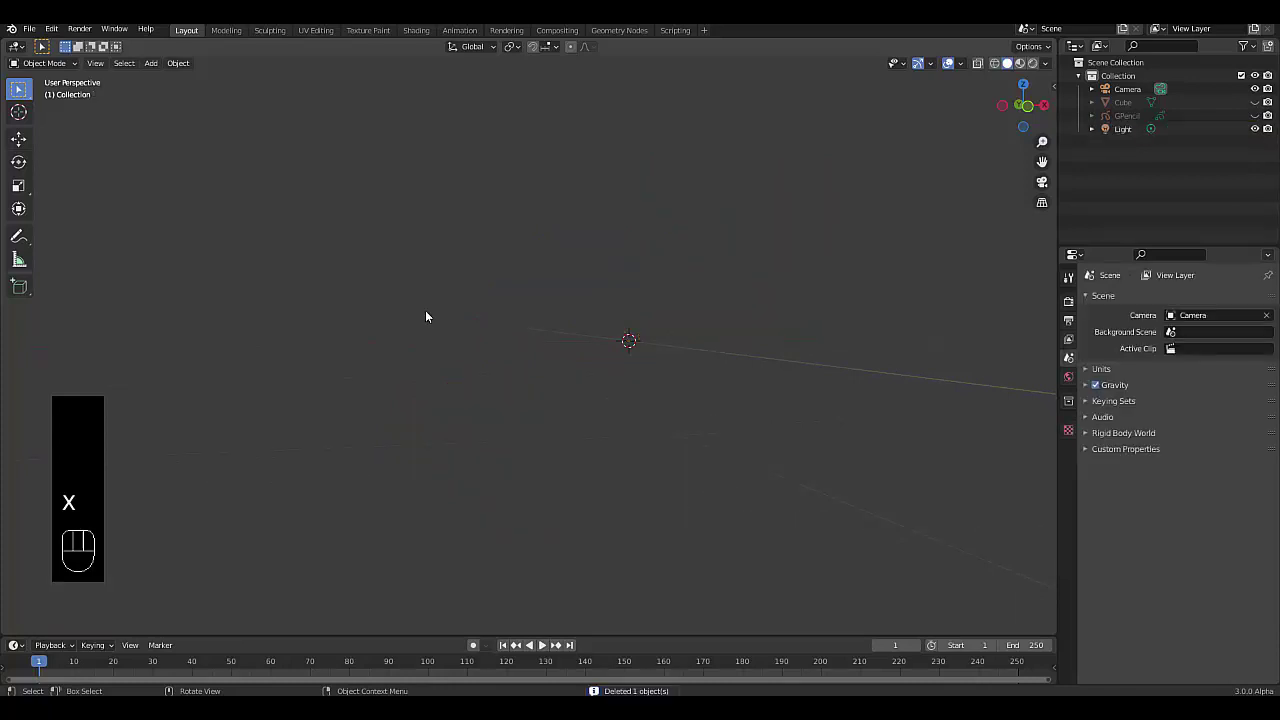
pyautogui.press('KP_7')
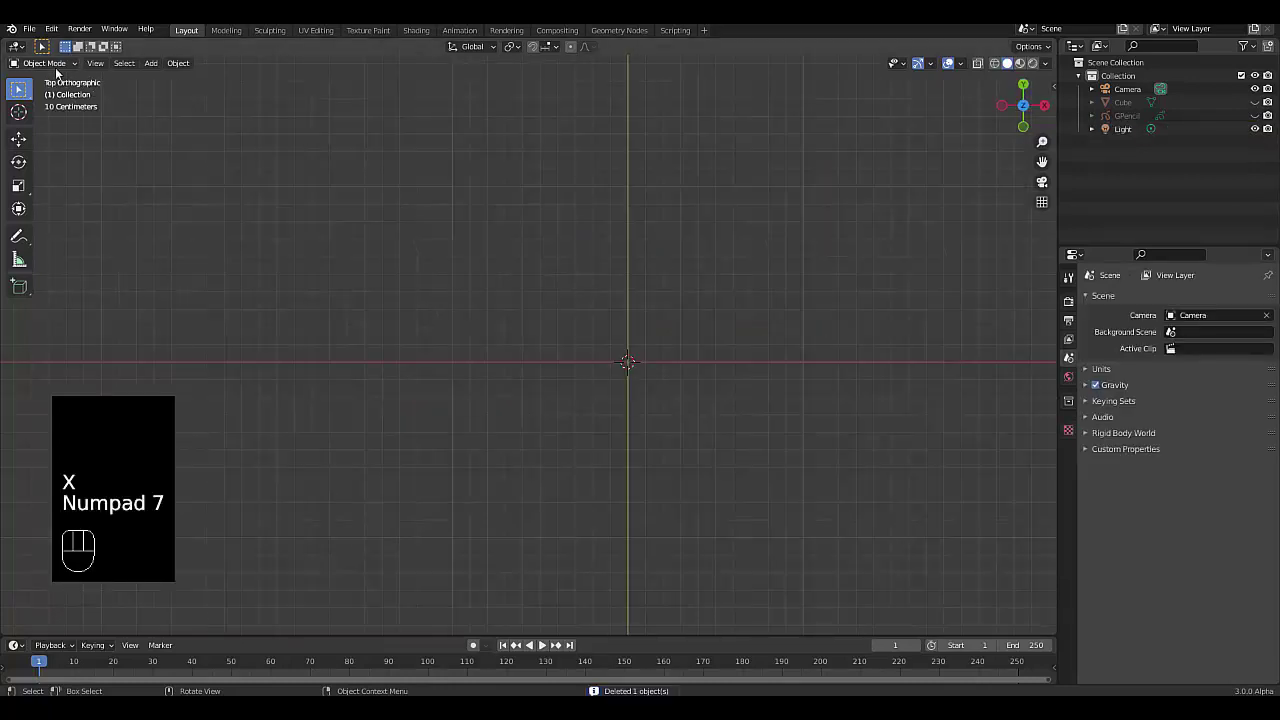
# Start an SVG as Grease Pencil import with Disney_wordmark.svg chosen from Downloads.
pyautogui.click(29, 28)
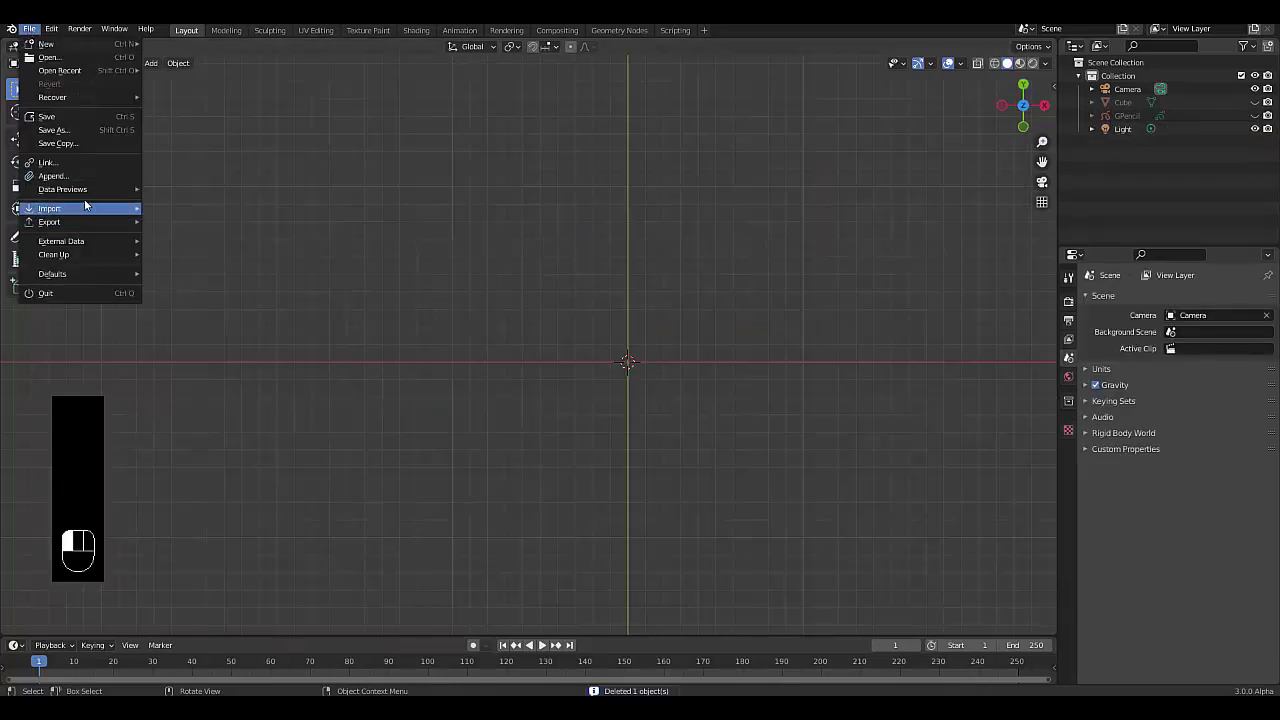
pyautogui.moveTo(84, 208)
pyautogui.click(229, 234)
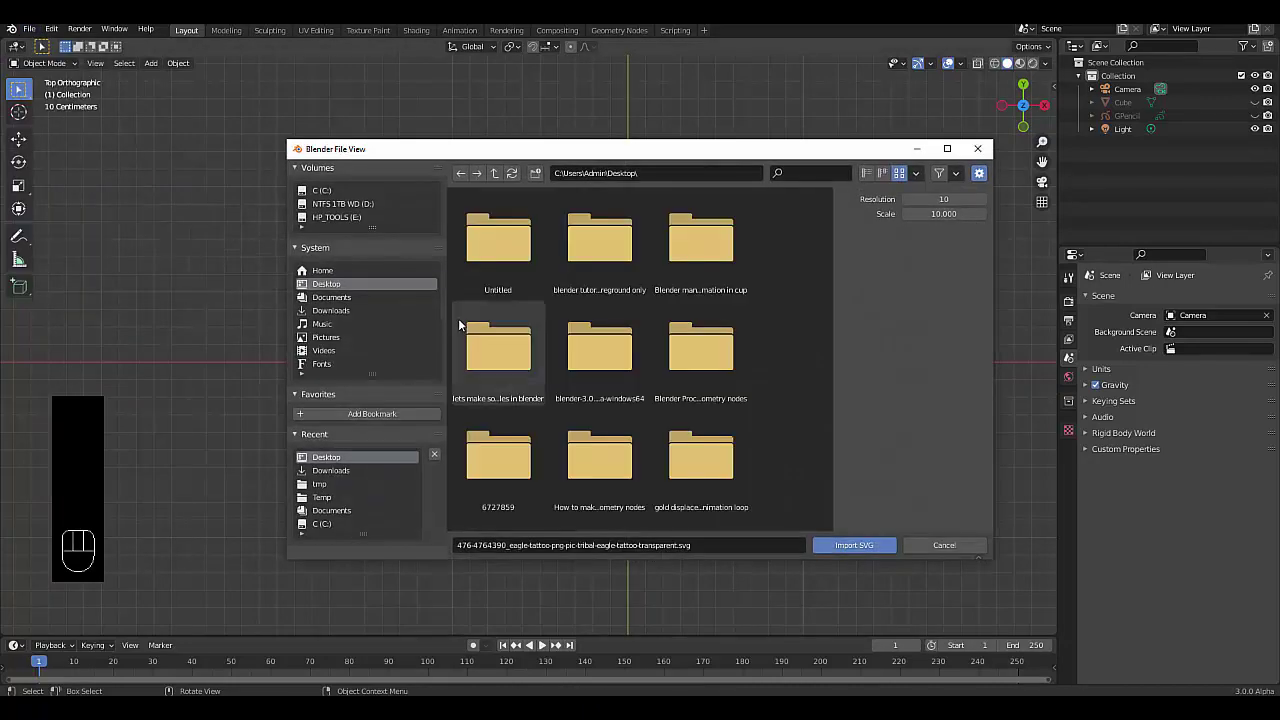
pyautogui.click(331, 310)
pyautogui.click(499, 468)
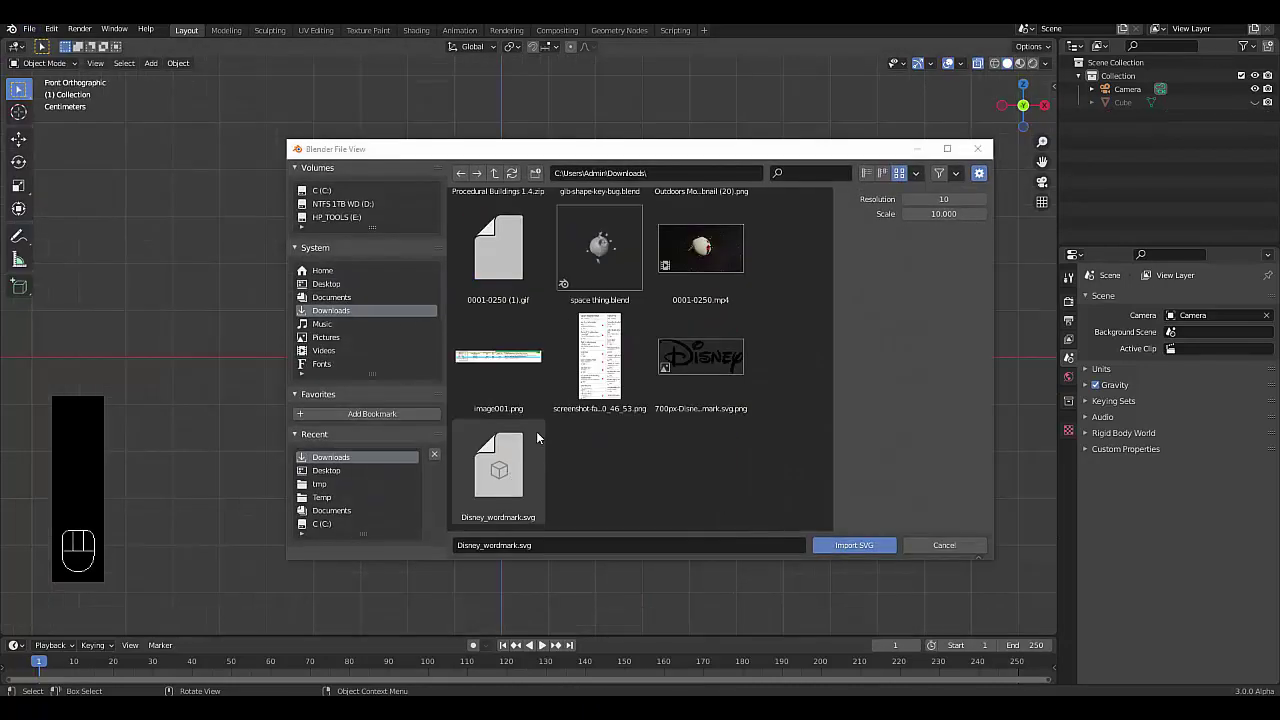
# Import Disney_wordmark.svg as a filled grease-pencil logo and zoom in to inspect it.
pyautogui.doubleClick(502, 468)
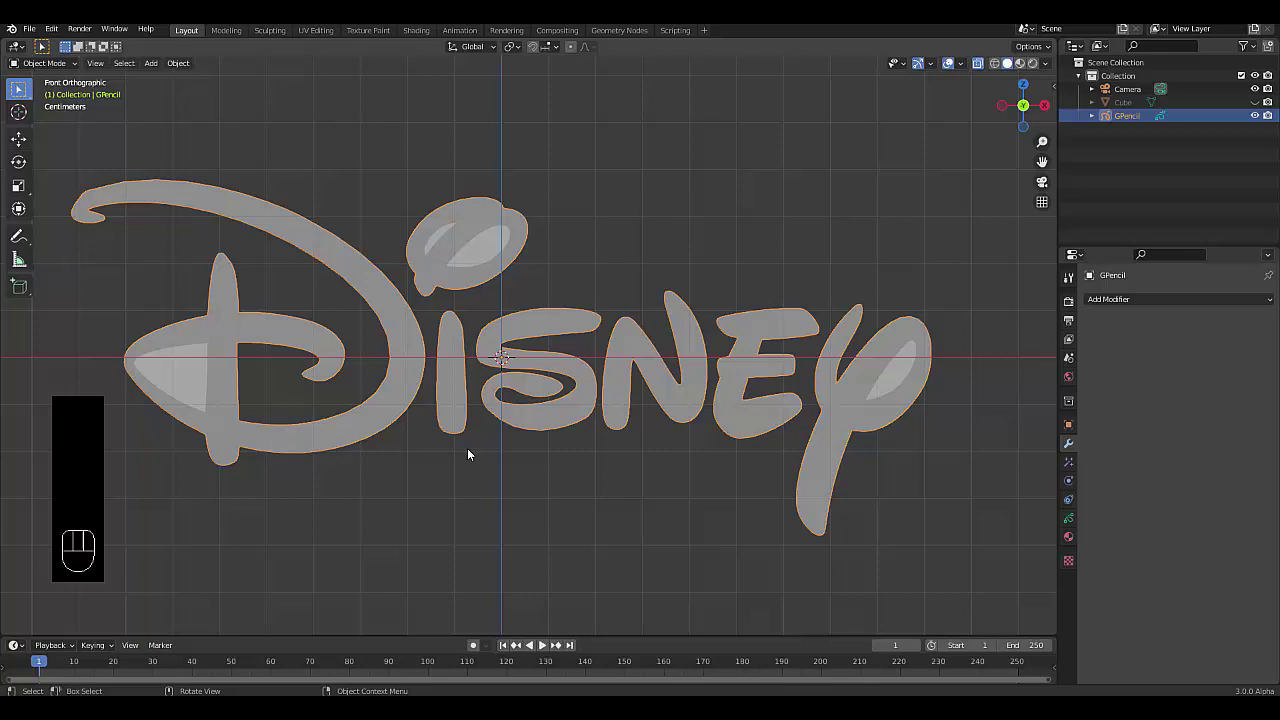
pyautogui.scroll(-3, 467, 454)
pyautogui.scroll(3, 429, 438)
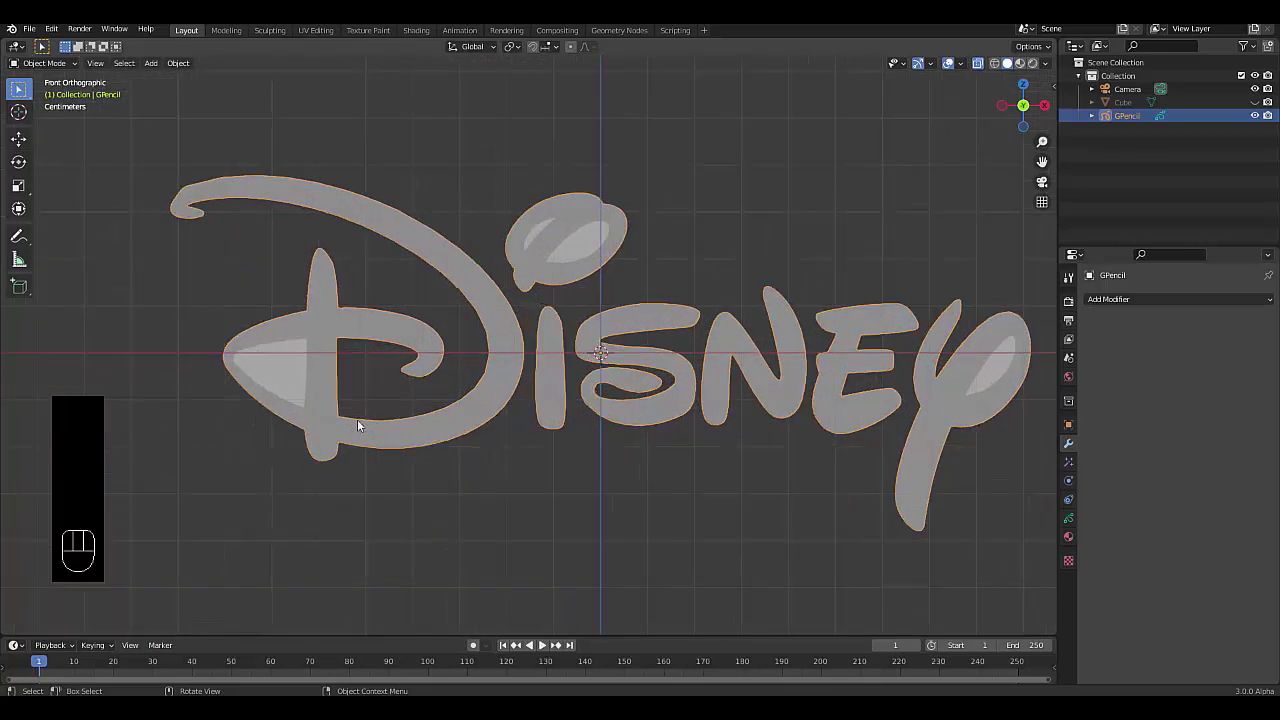
pyautogui.scroll(2, 176, 332)
pyautogui.scroll(-4, 220, 344)
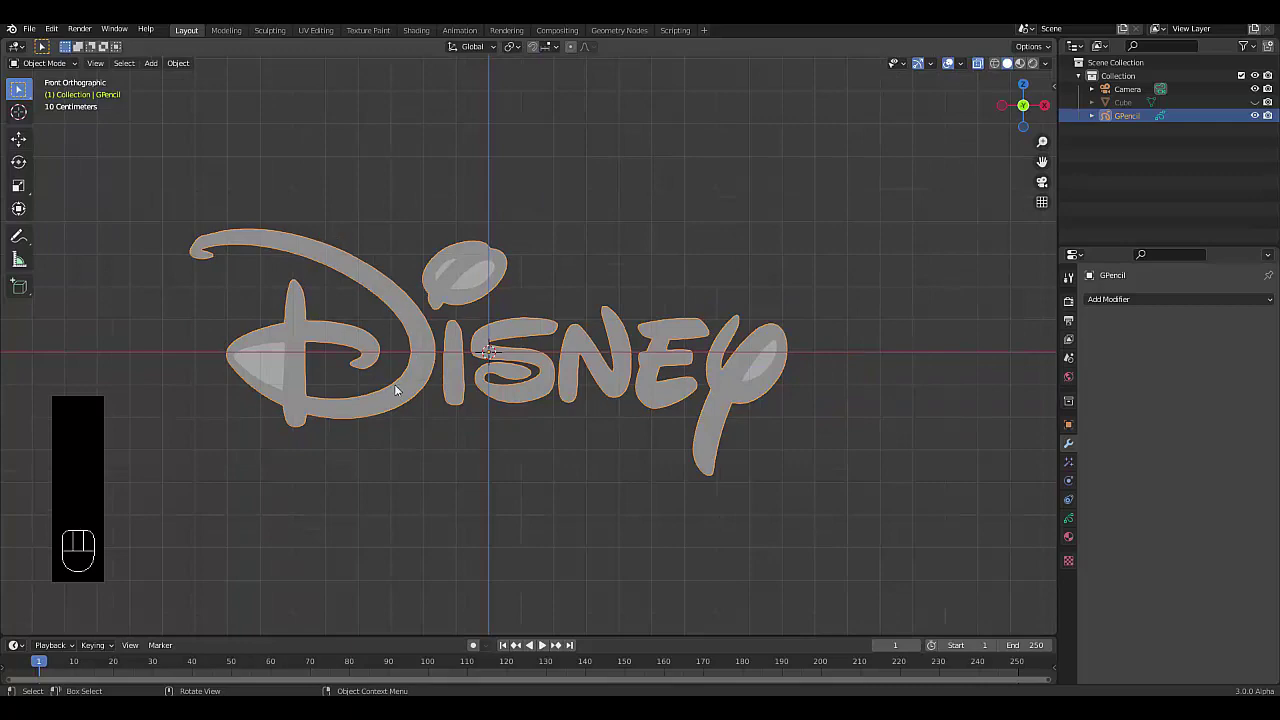
pyautogui.scroll(-4, 340, 378)
pyautogui.scroll(4, 318, 372)
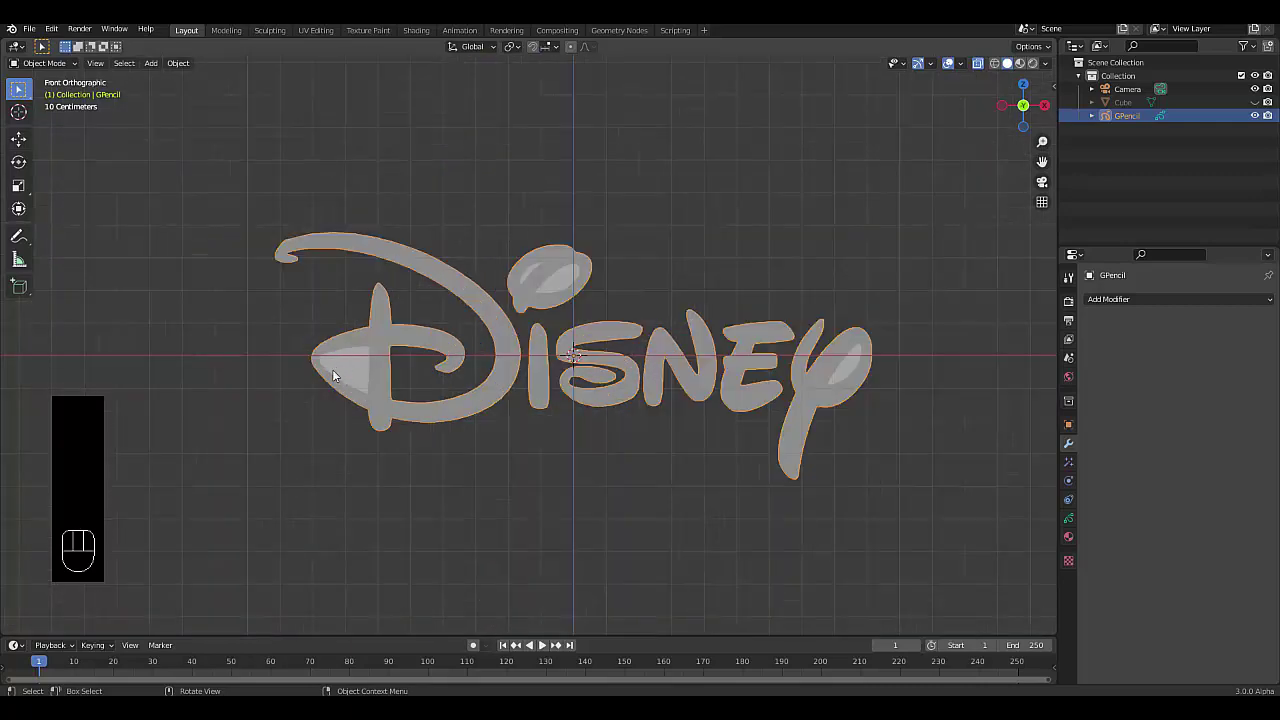
pyautogui.scroll(4, 302, 259)
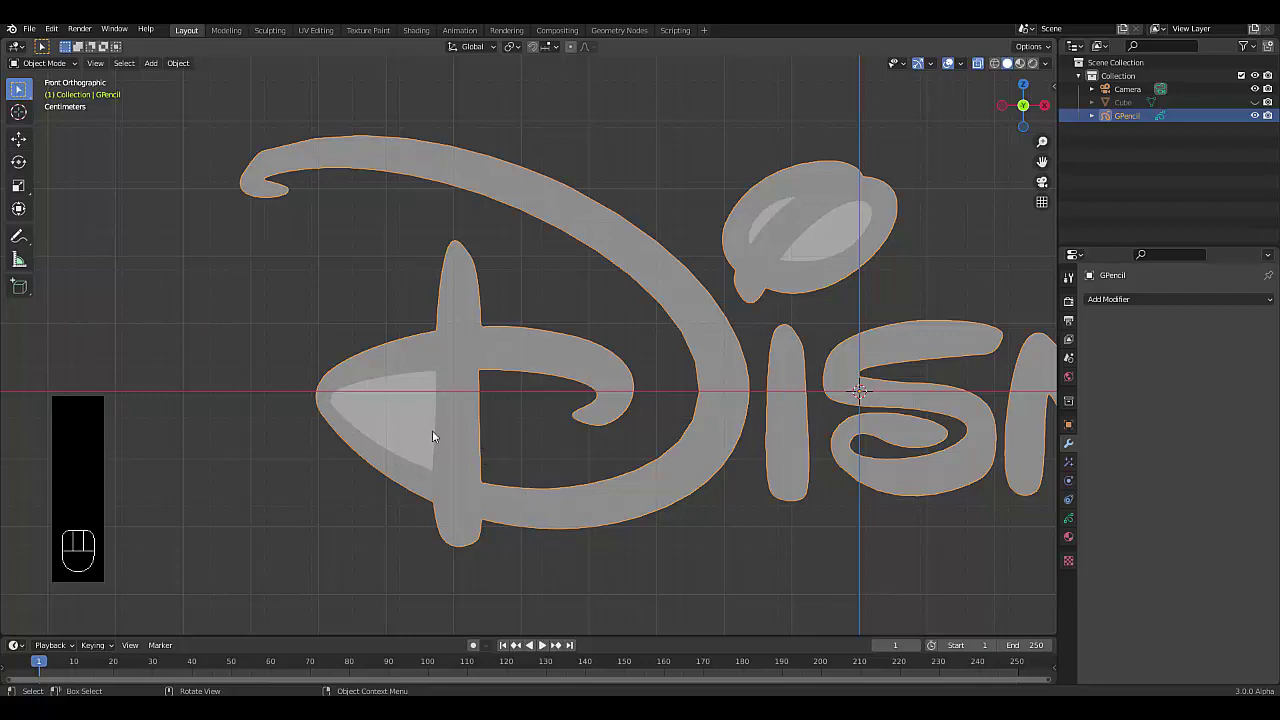
pyautogui.scroll(-4, 406, 452)
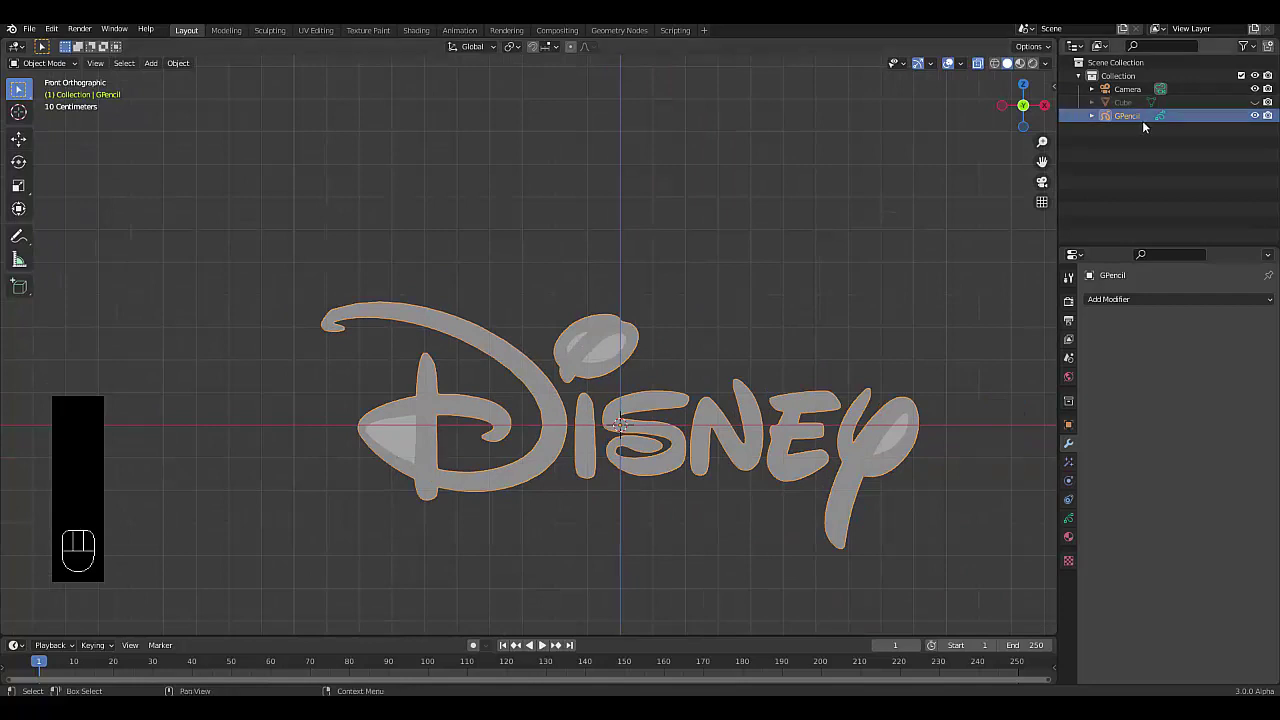
# Convert the Disney GPencil to a Path, hide the original, and select Layer_001.
pyautogui.click(184, 65)
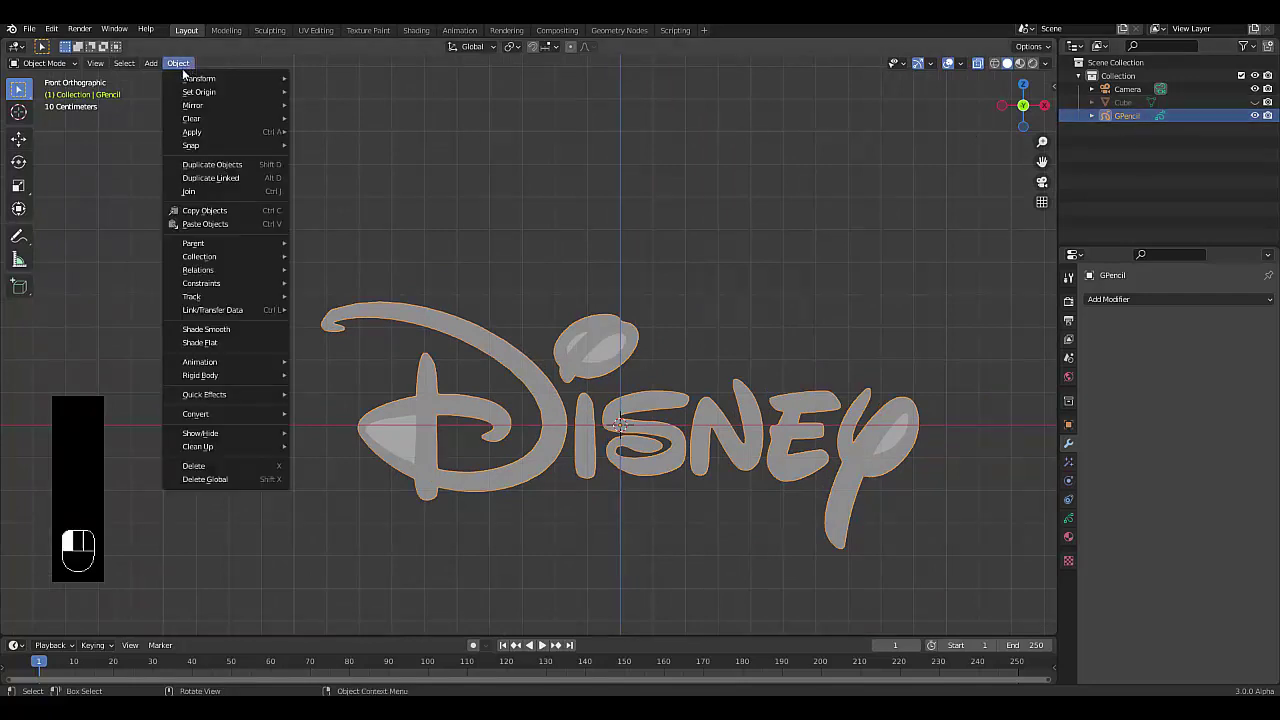
pyautogui.moveTo(233, 412)
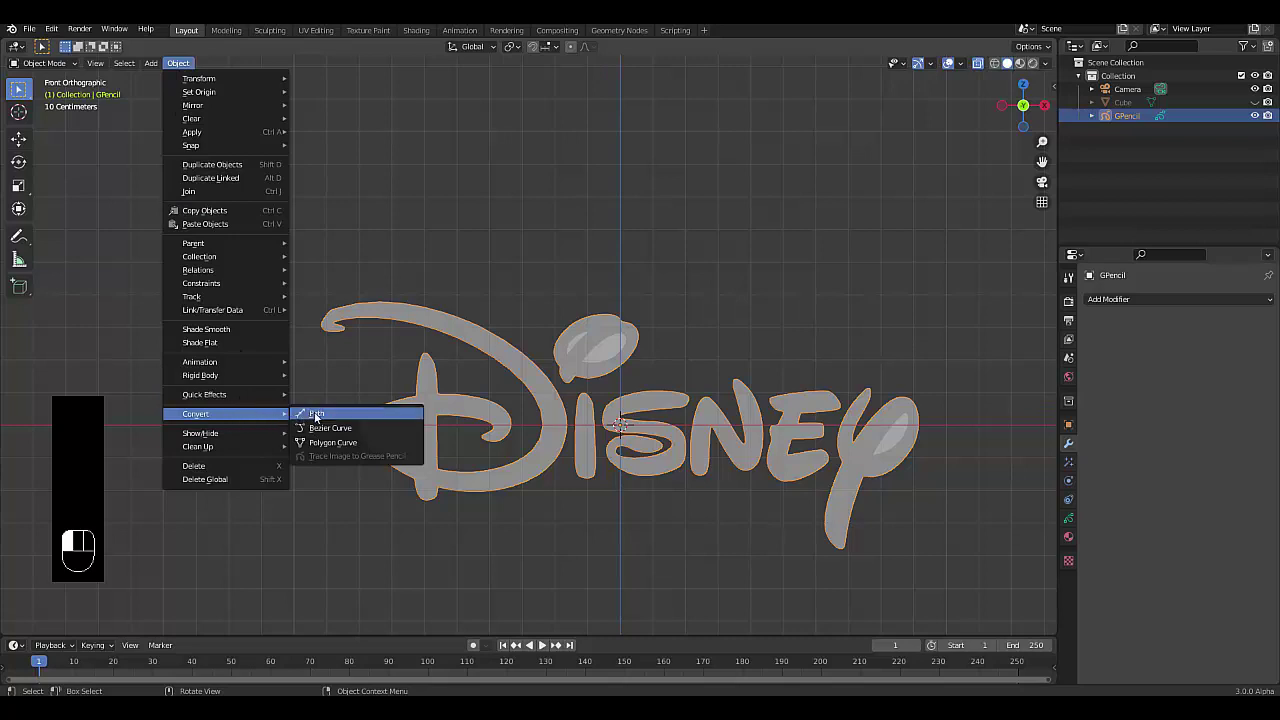
pyautogui.click(316, 415)
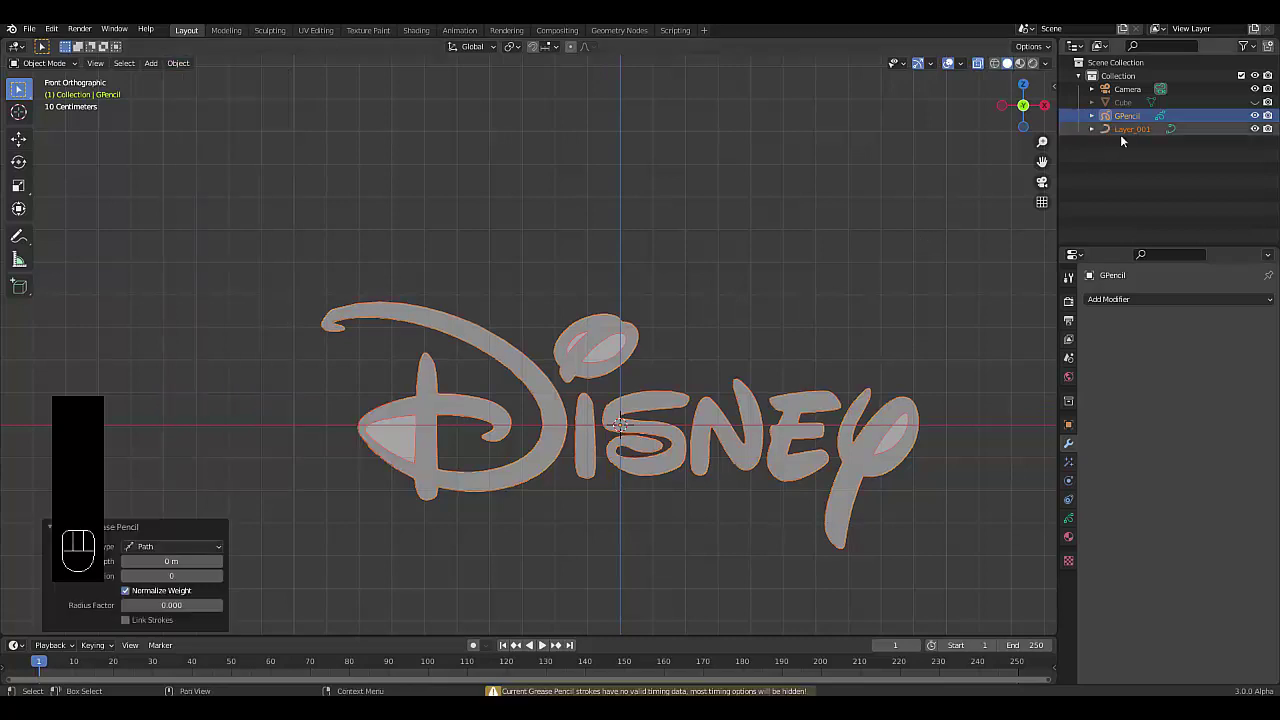
pyautogui.click(1255, 116)
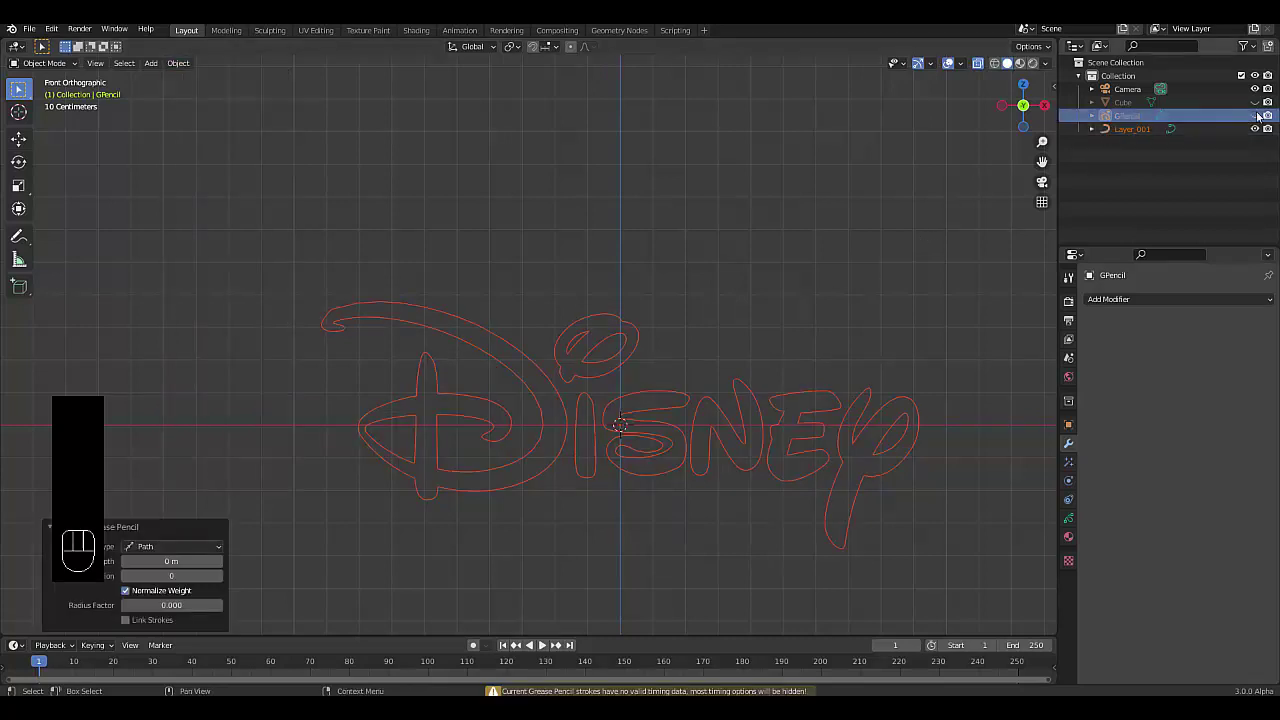
pyautogui.click(1140, 131)
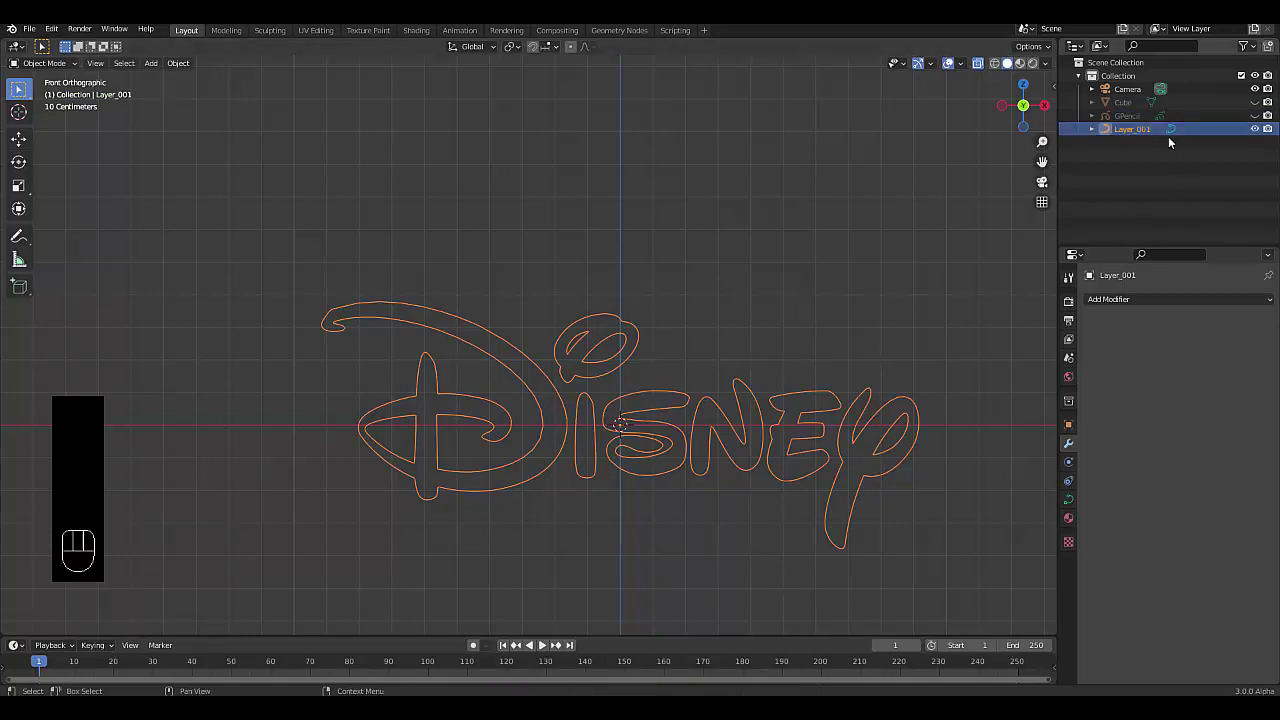
# Convert the Layer_001 Disney outline curve into a mesh via Object > Convert.
pyautogui.click(182, 66)
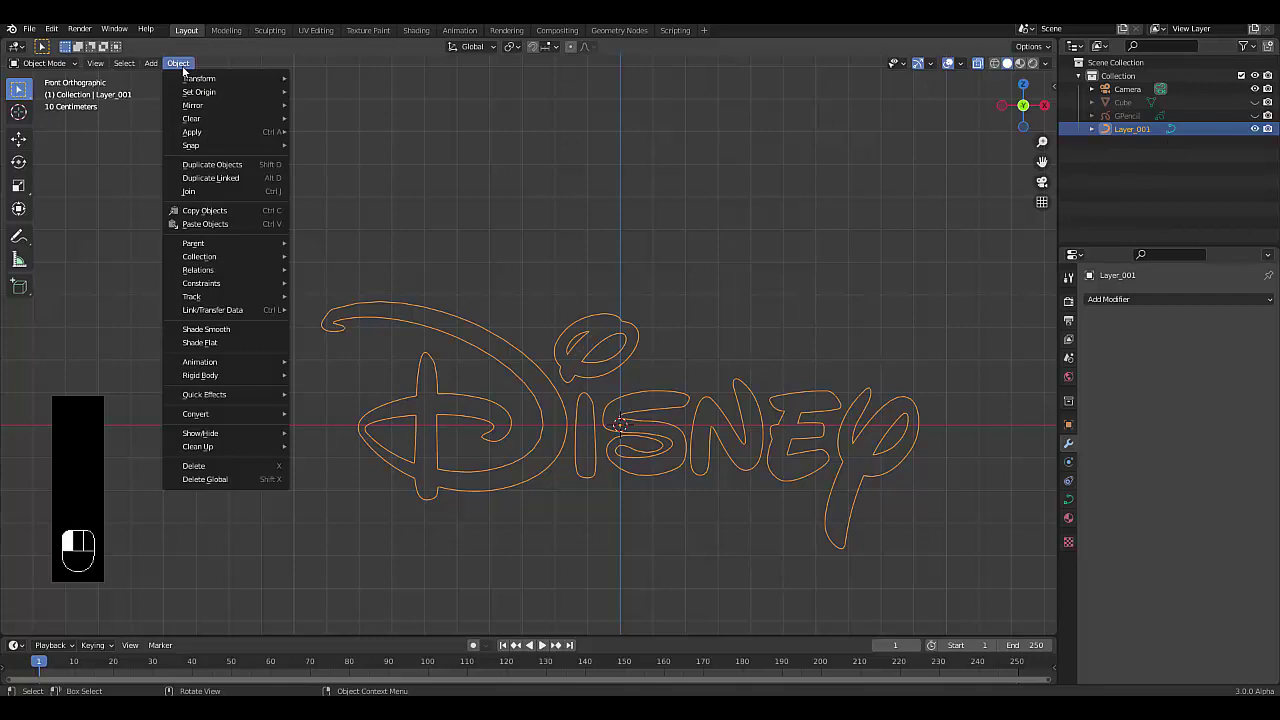
pyautogui.moveTo(220, 415)
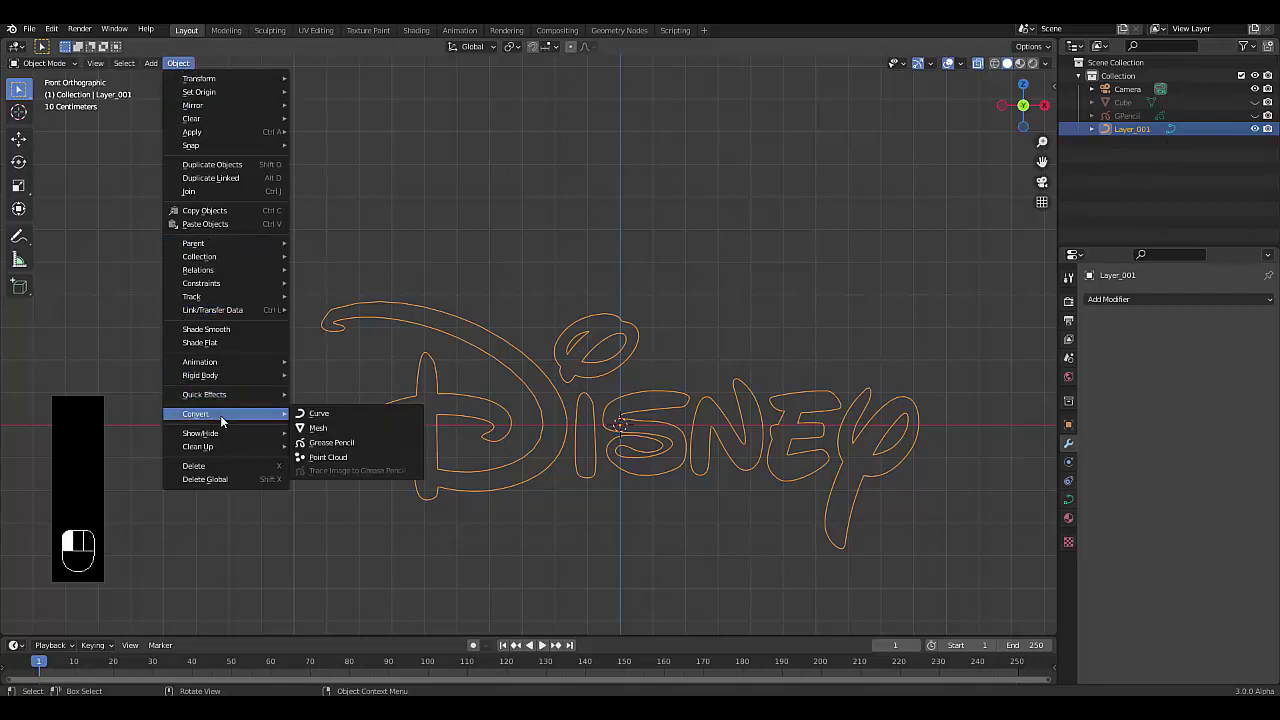
pyautogui.click(310, 428)
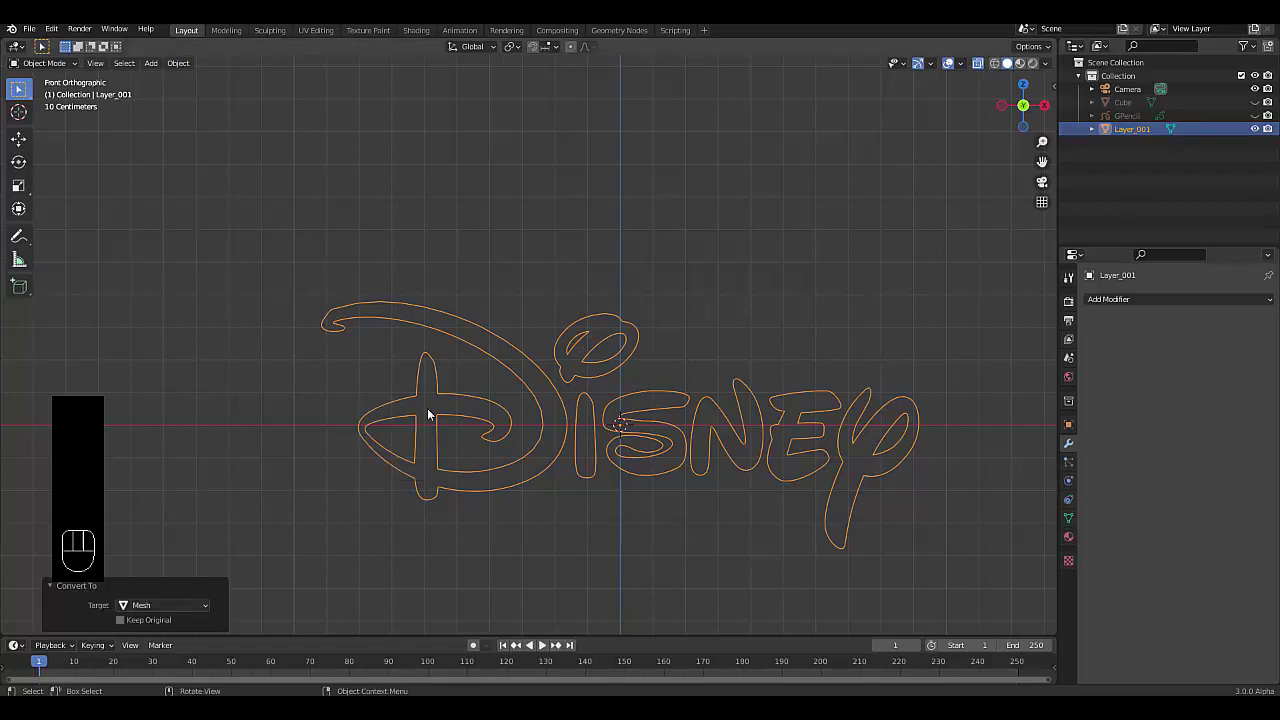
pyautogui.scroll(1, 435, 467)
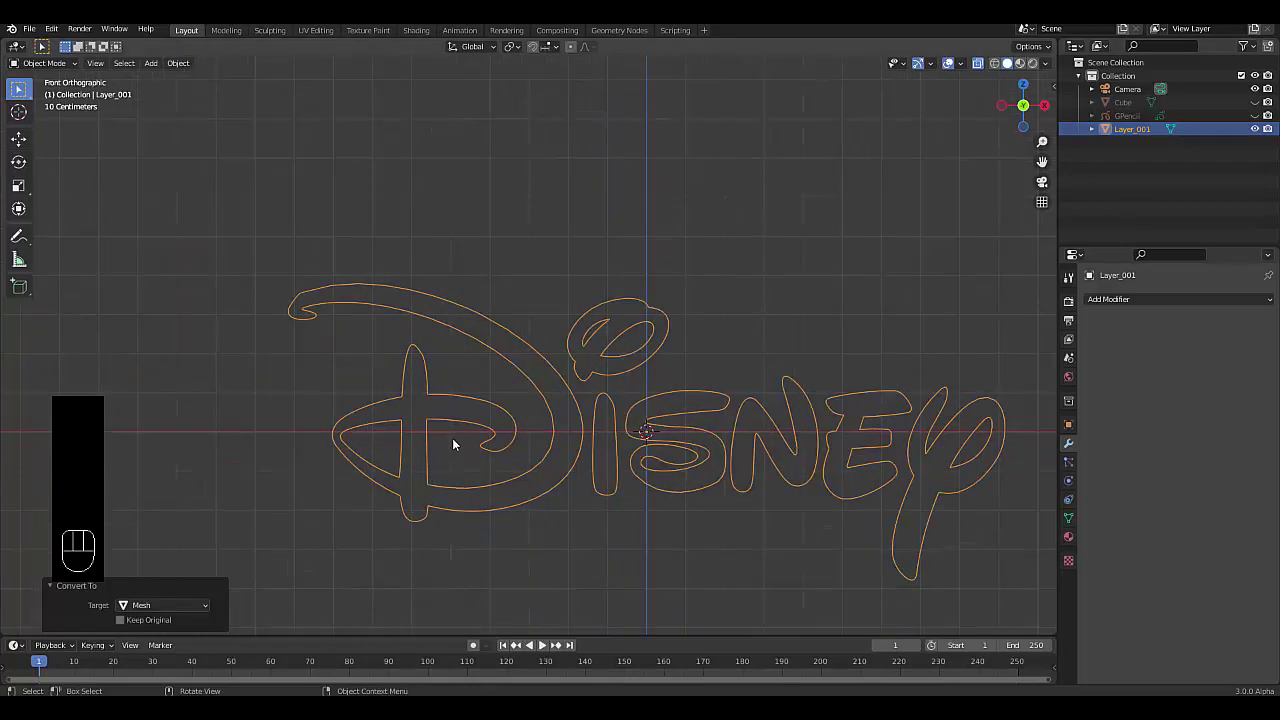
# Enter Edit Mode on the logo mesh, turn off X-ray and use edge select.
pyautogui.press('Tab')
pyautogui.scroll(-3, 526, 351)
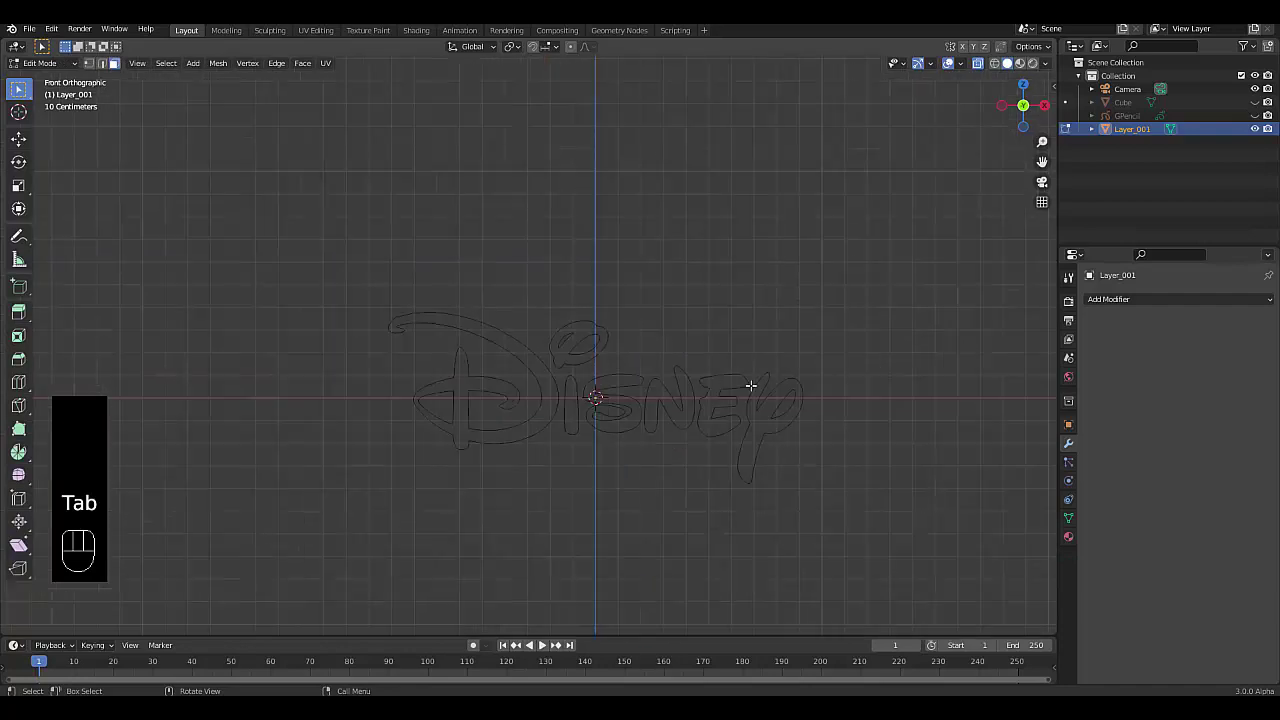
pyautogui.scroll(2, 750, 385)
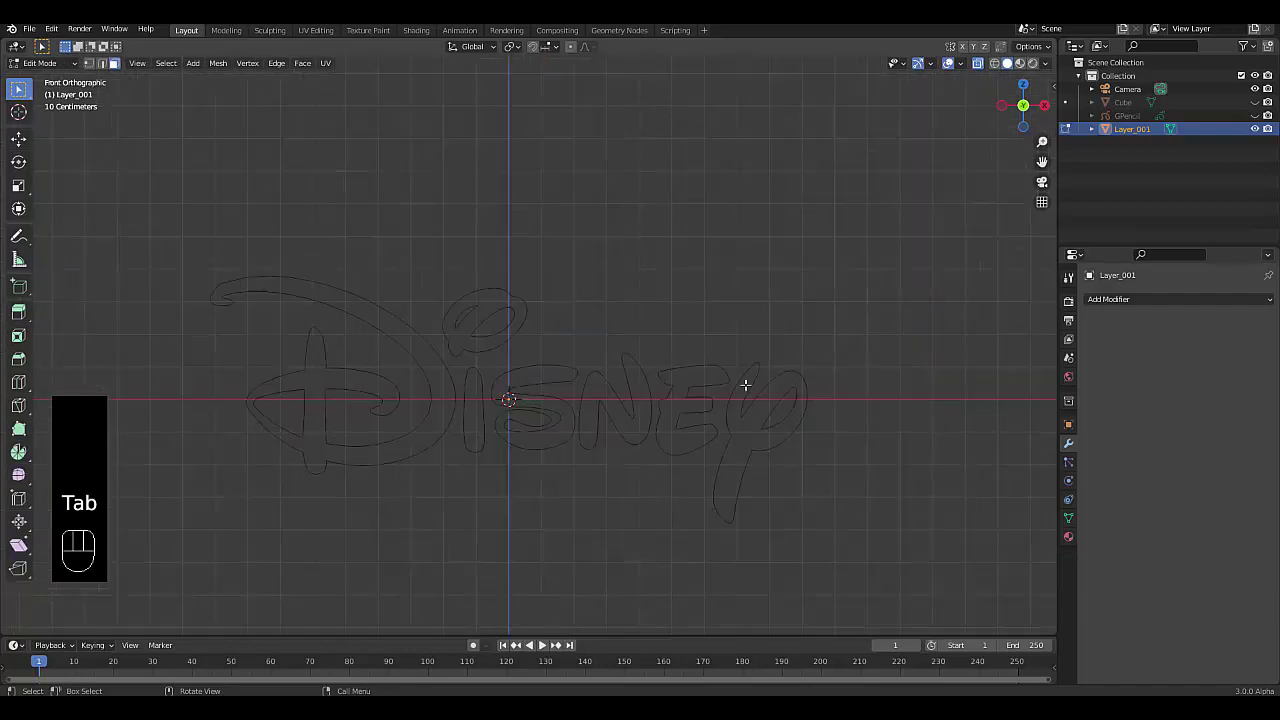
pyautogui.click(976, 65)
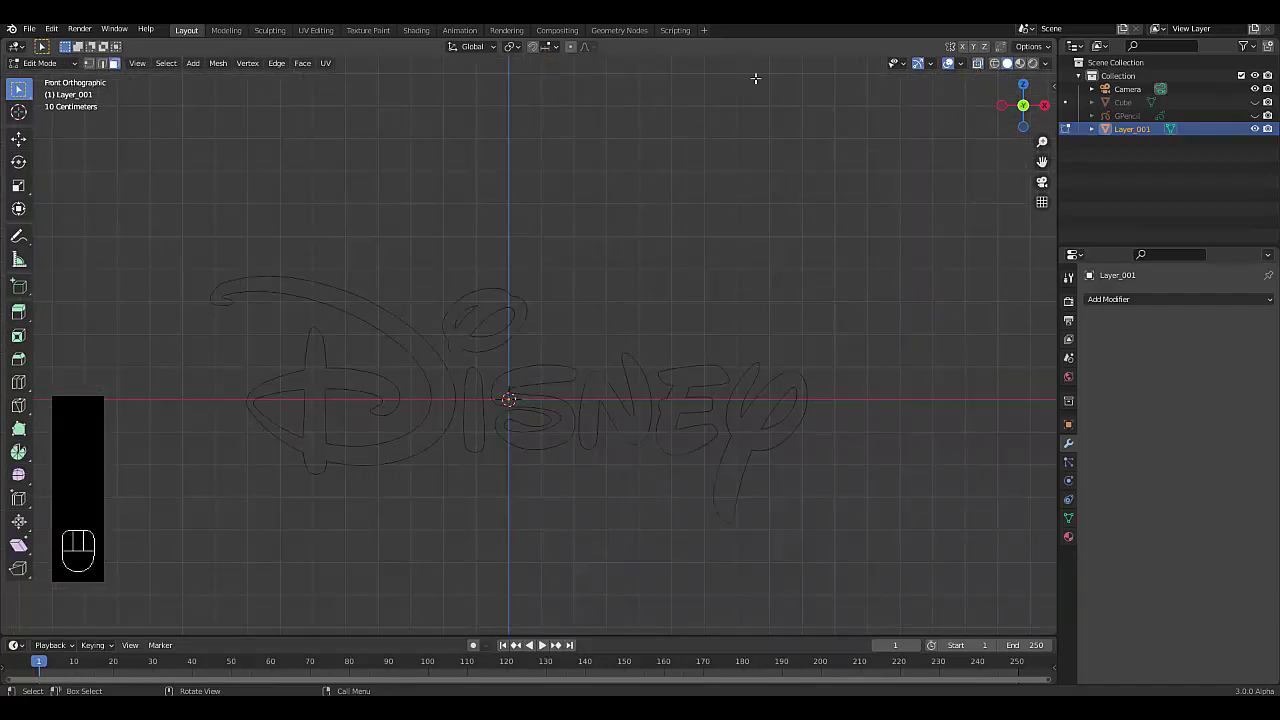
pyautogui.click(101, 64)
# Box-select the I letter's edges, including its lower curve.
pyautogui.scroll(5, 429, 383)
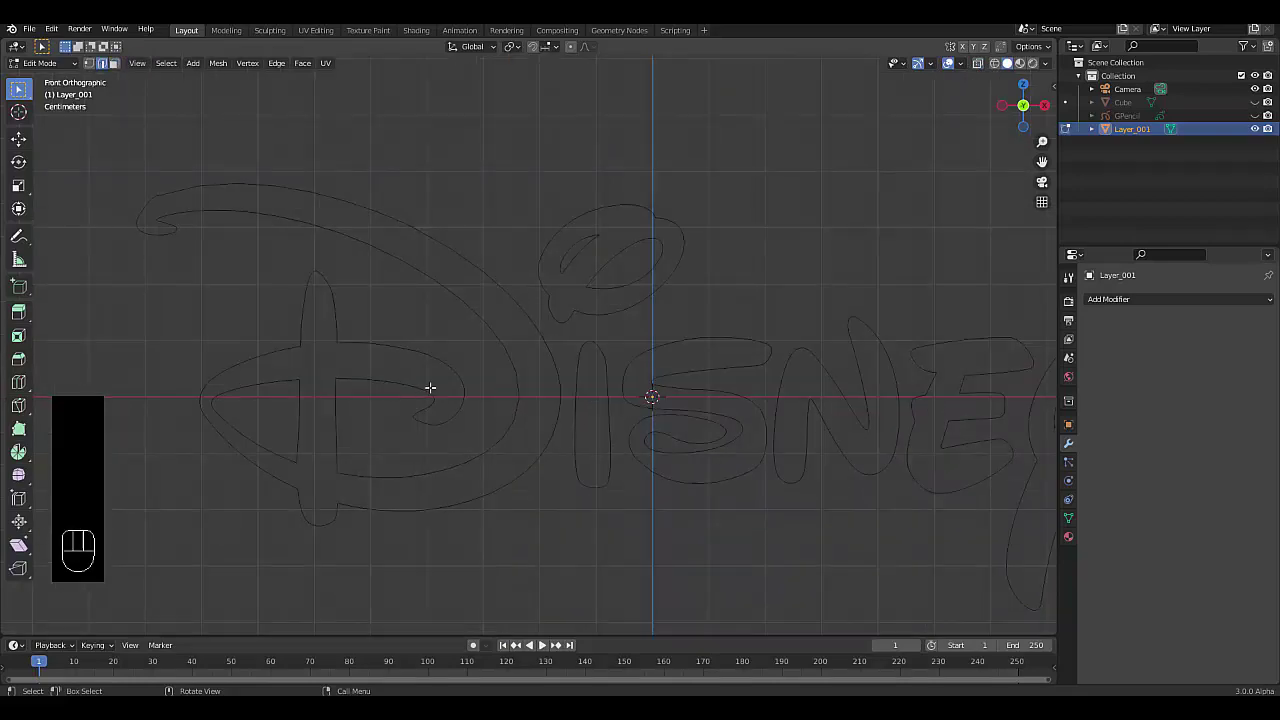
pyautogui.scroll(2, 578, 366)
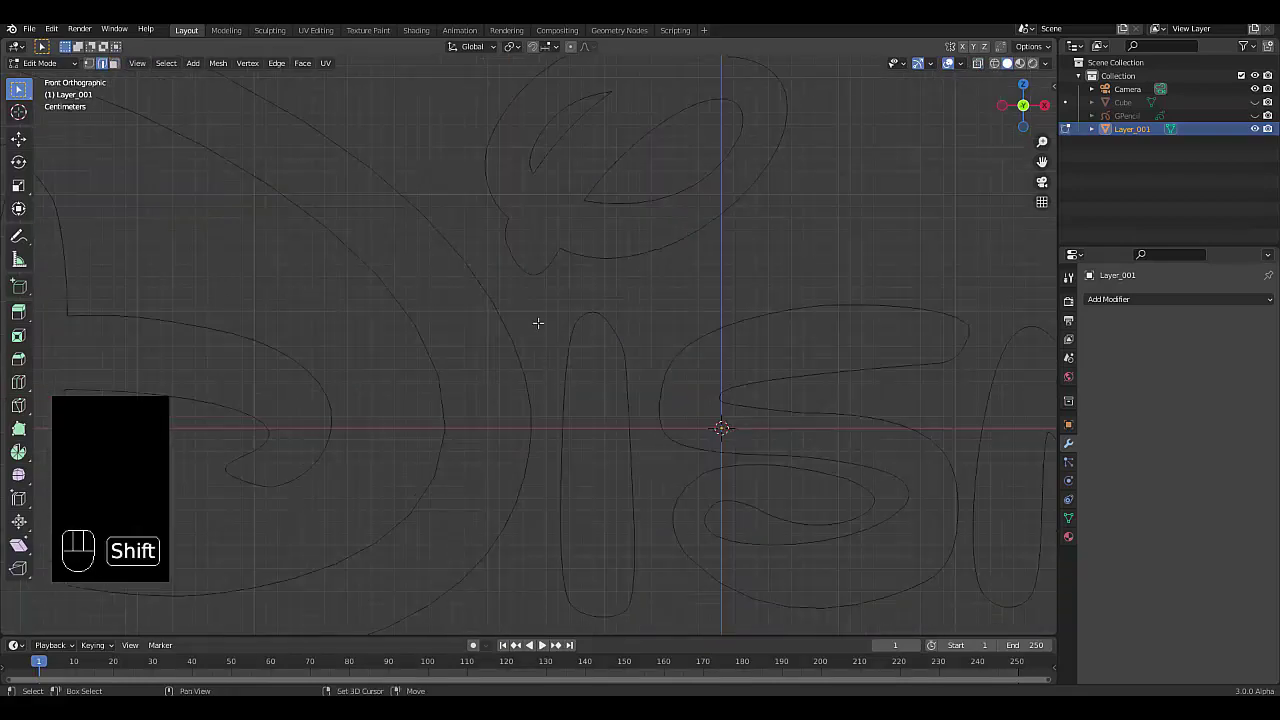
pyautogui.keyDown('shift'); pyautogui.moveTo(537, 308); pyautogui.dragTo(703, 629); pyautogui.keyUp('shift')
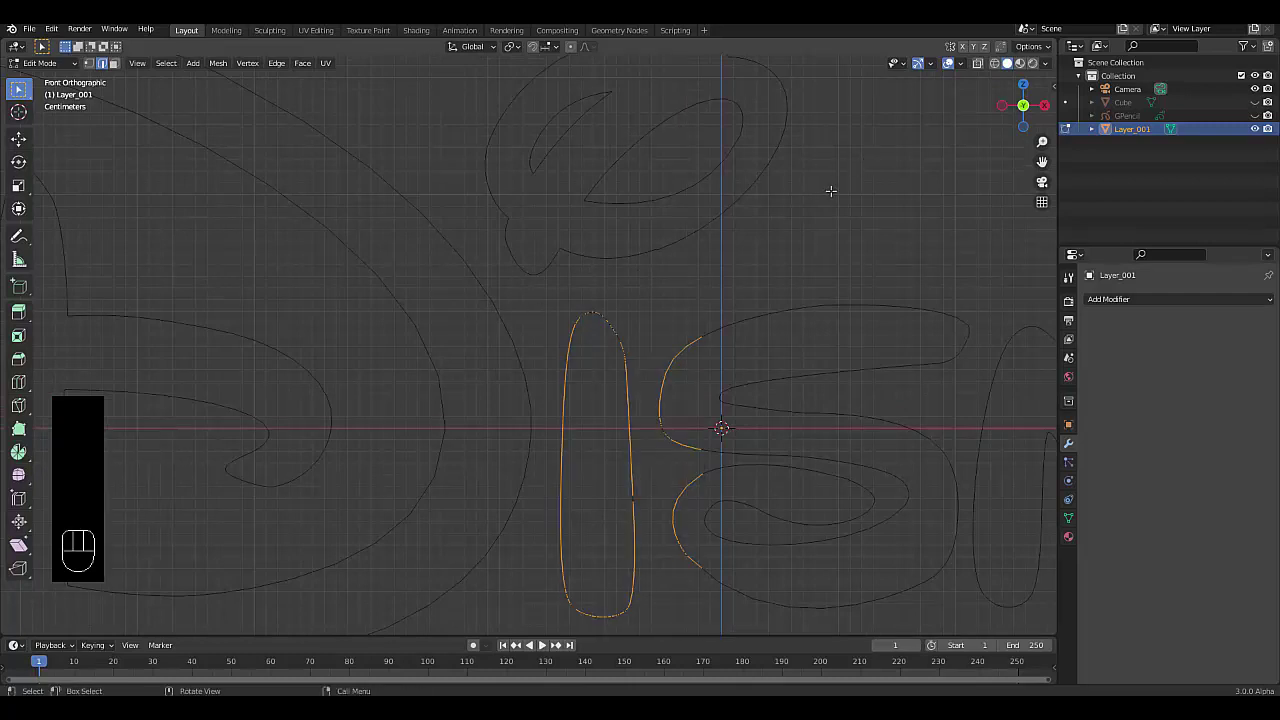
pyautogui.scroll(-3, 811, 234)
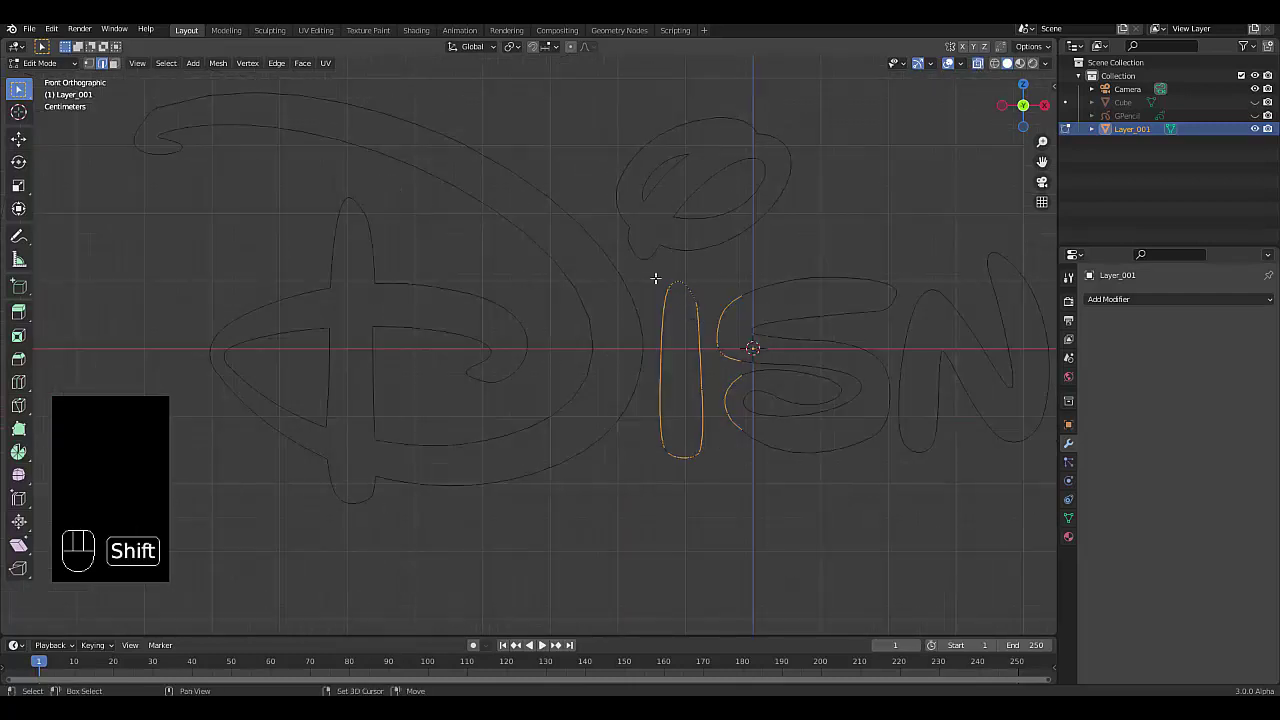
pyautogui.keyDown('shift'); pyautogui.moveTo(652, 275); pyautogui.dragTo(749, 533); pyautogui.keyUp('shift')
pyautogui.scroll(4, 703, 186)
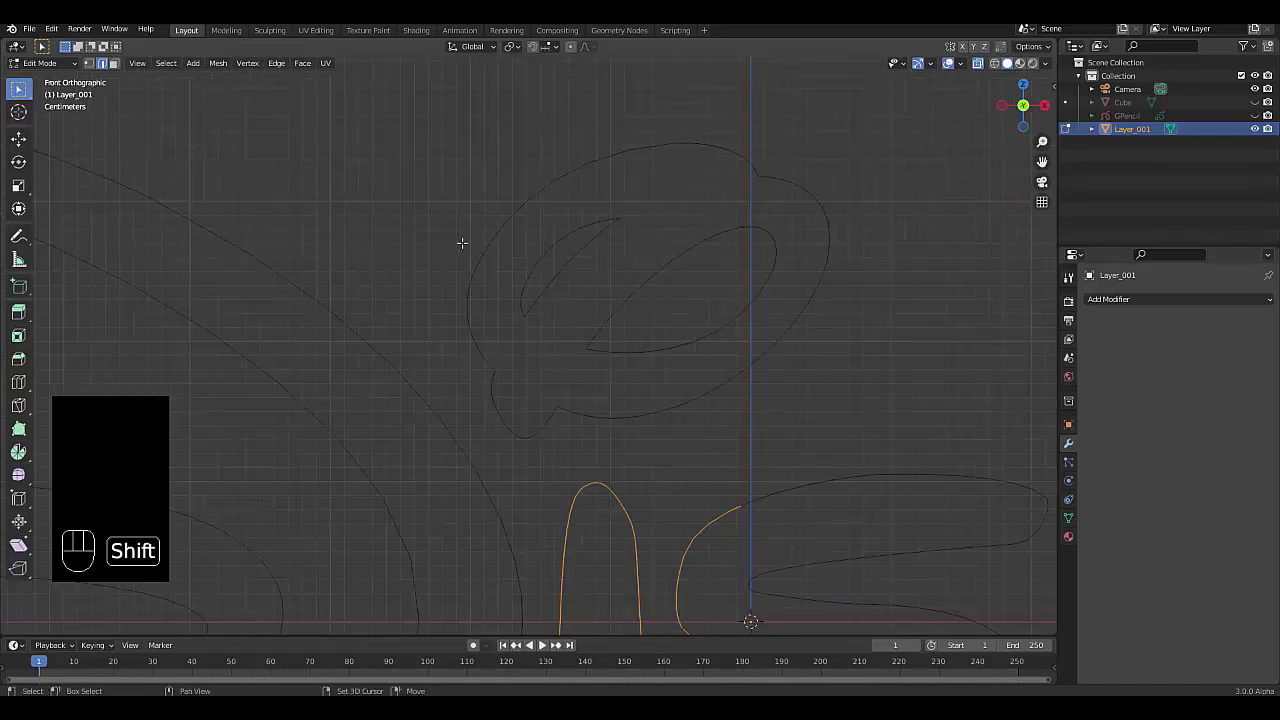
pyautogui.keyDown('shift'); pyautogui.moveTo(449, 236); pyautogui.dragTo(598, 356); pyautogui.keyUp('shift')
pyautogui.keyDown('shift'); pyautogui.moveTo(469, 337); pyautogui.dragTo(596, 432); pyautogui.keyUp('shift')
pyautogui.keyDown('shift'); pyautogui.moveTo(486, 391); pyautogui.dragTo(640, 460); pyautogui.keyUp('shift')
# Add the loop above the I and the S, N, E, Y letters to the selection.
pyautogui.keyDown('shift'); pyautogui.moveTo(416, 116); pyautogui.dragTo(794, 352); pyautogui.keyUp('shift')
pyautogui.keyDown('shift'); pyautogui.moveTo(571, 128); pyautogui.dragTo(937, 358); pyautogui.keyUp('shift')
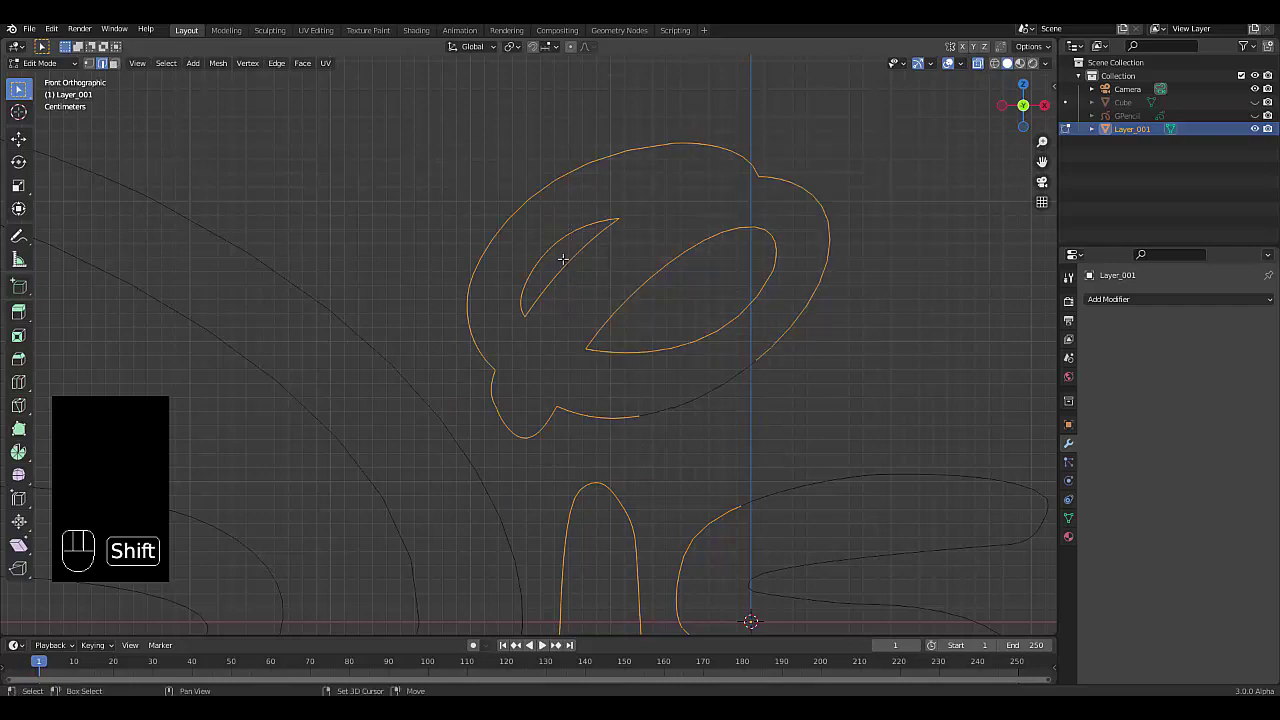
pyautogui.keyDown('shift'); pyautogui.moveTo(571, 286); pyautogui.dragTo(880, 464); pyautogui.keyUp('shift')
pyautogui.scroll(-6, 606, 383)
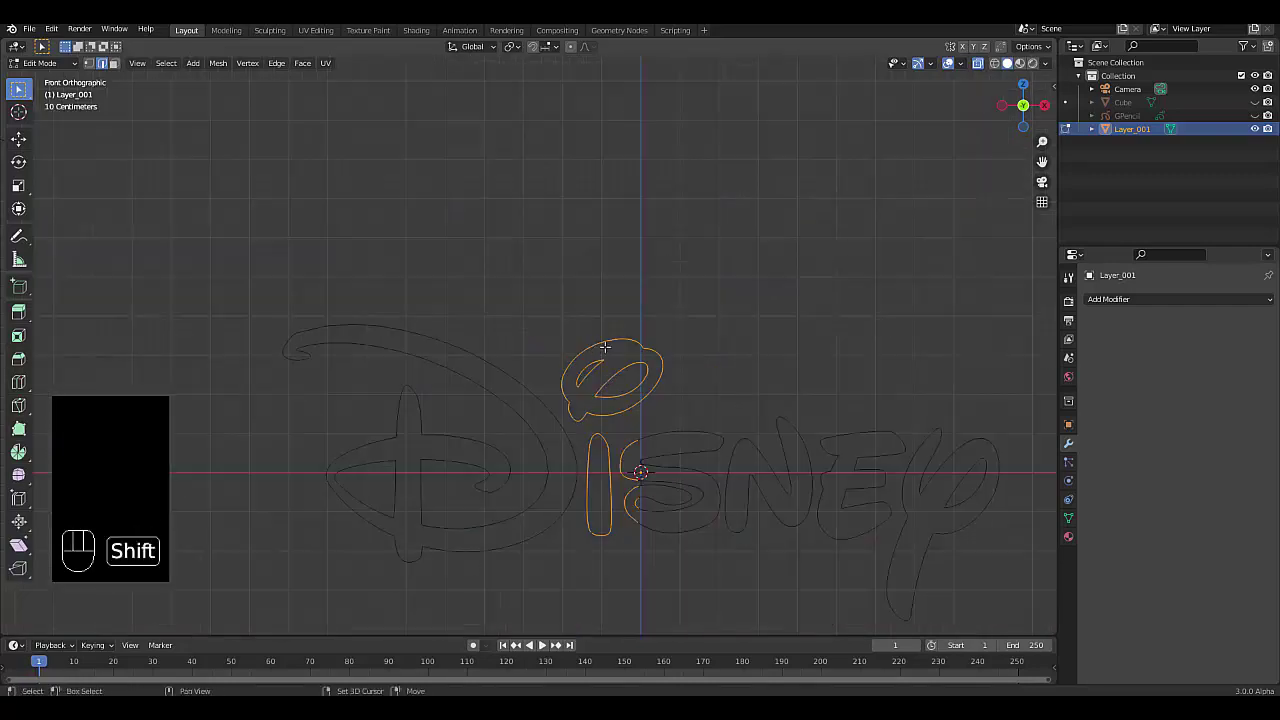
pyautogui.scroll(-4, 606, 383)
pyautogui.scroll(3, 837, 486)
pyautogui.keyDown('shift'); pyautogui.moveTo(437, 276); pyautogui.dragTo(854, 552); pyautogui.keyUp('shift')
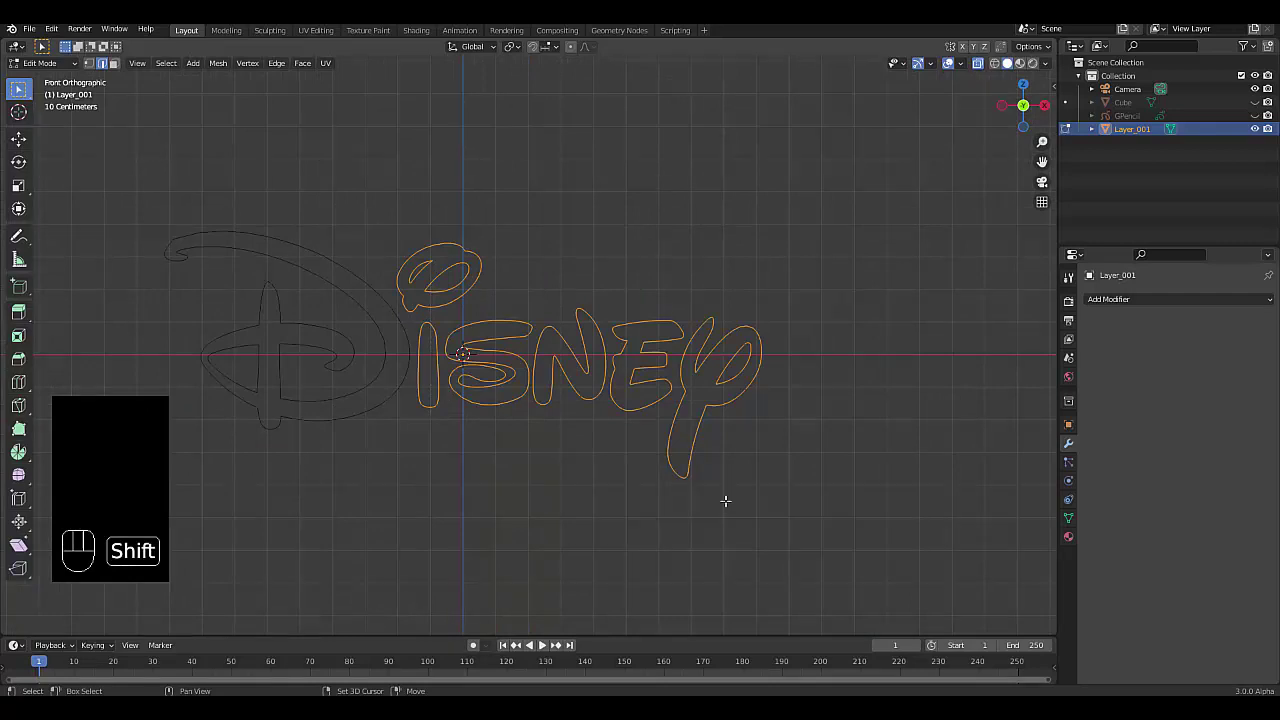
# Delete the selected 'isney' letter vertices, leaving only the D.
pyautogui.press('x')
pyautogui.click(535, 475)
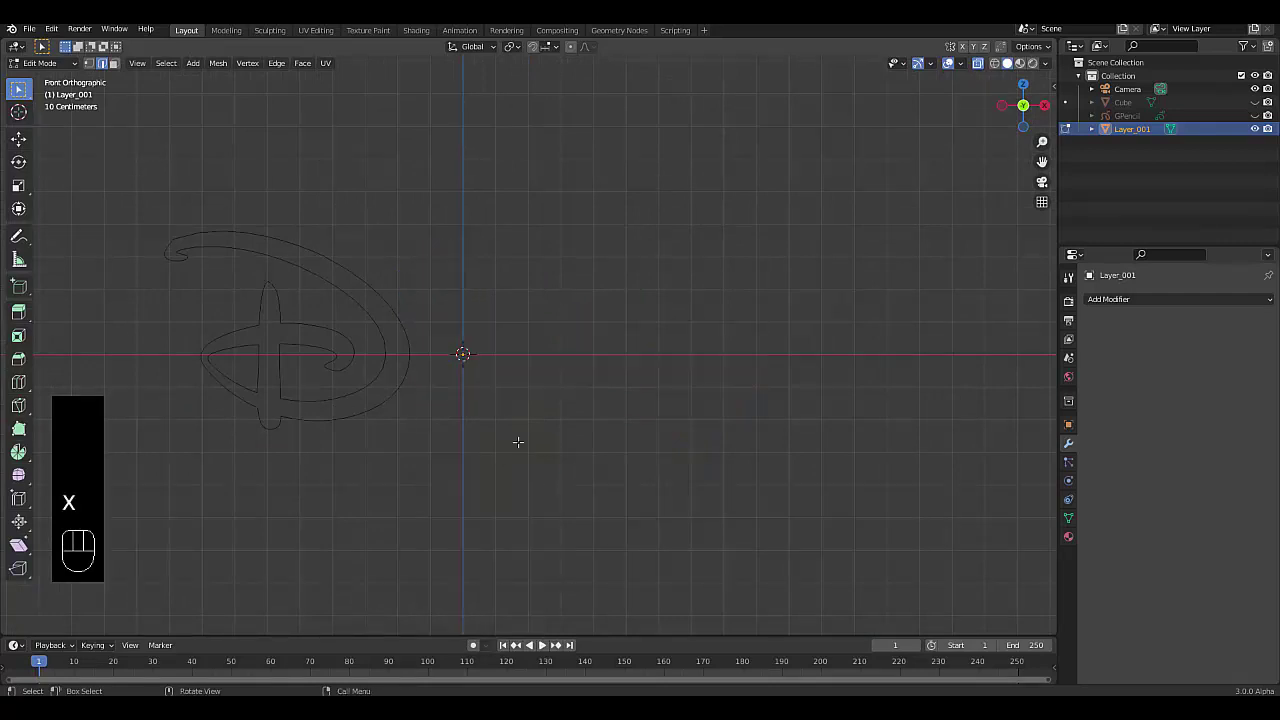
pyautogui.scroll(-1, 517, 443)
# Move the whole D 0.56418 m along X so it sits on the origin.
pyautogui.moveTo(171, 206); pyautogui.dragTo(471, 460)
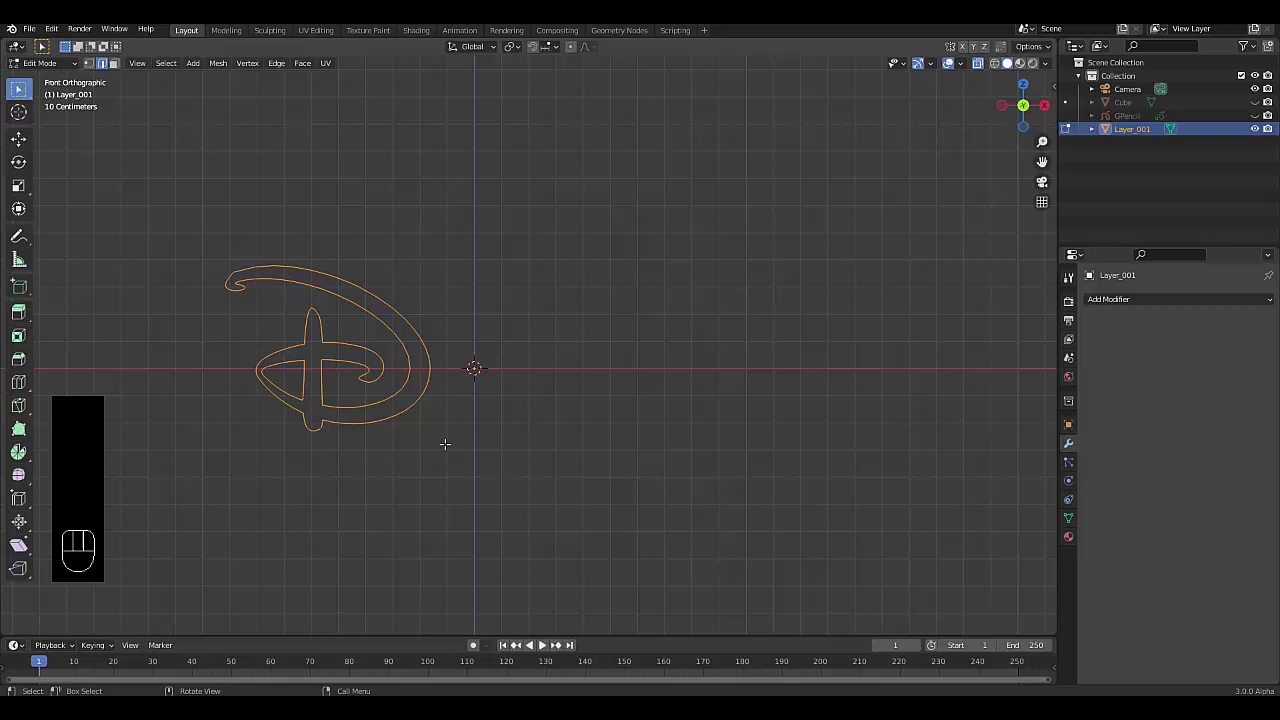
pyautogui.press('g')
pyautogui.press('x')
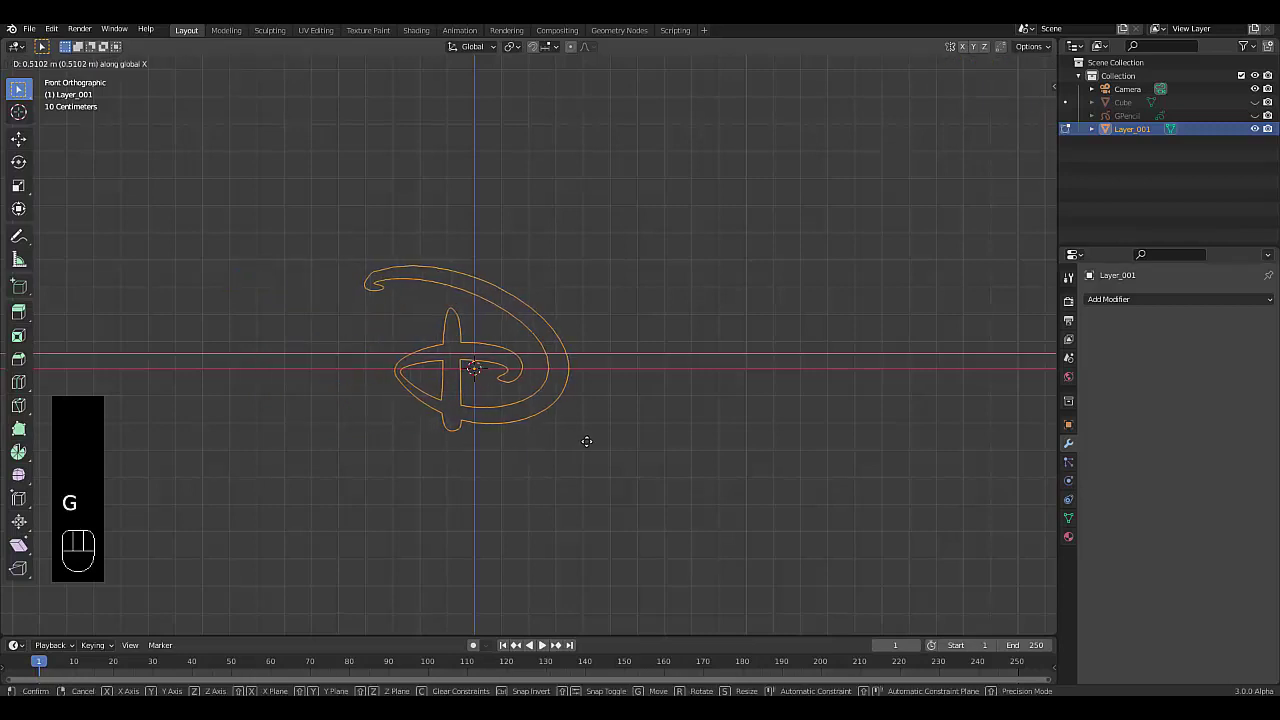
pyautogui.click(598, 440)
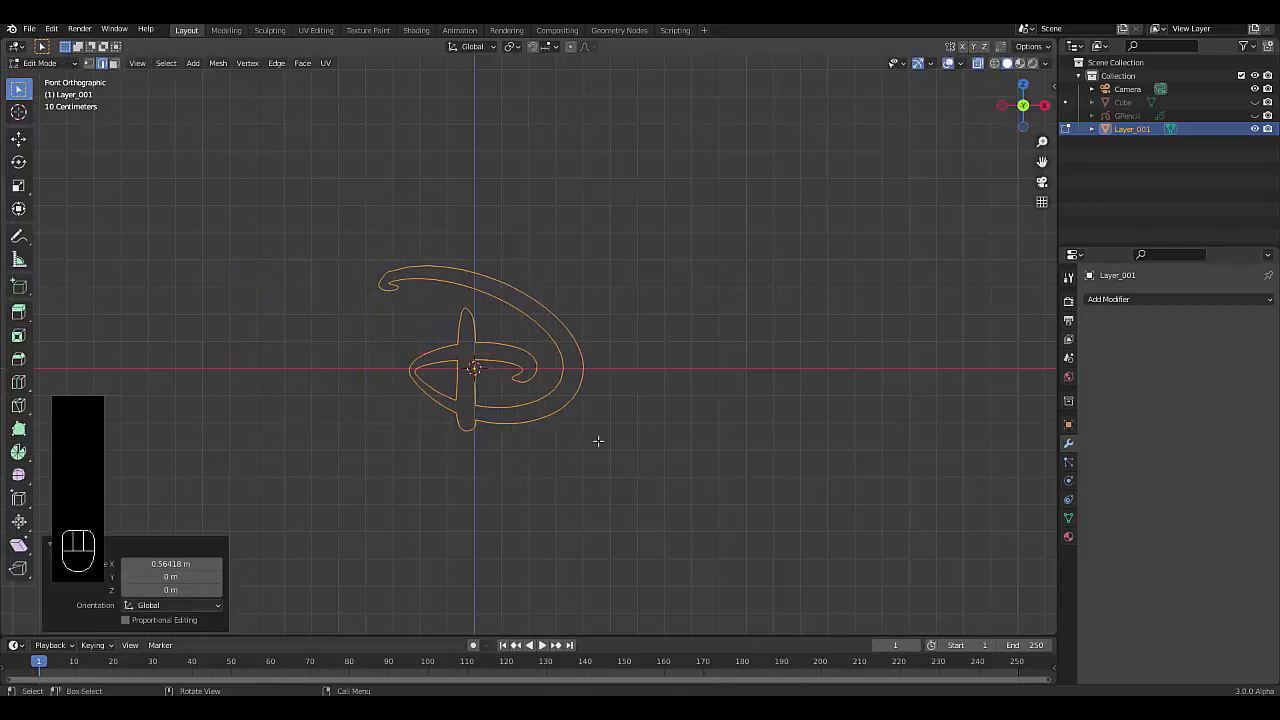
pyautogui.scroll(-2, 530, 430)
pyautogui.keyDown('shift'); pyautogui.moveTo(471, 420); pyautogui.dragTo(523, 391, button='middle'); pyautogui.keyUp('shift')
pyautogui.scroll(2, 523, 391)
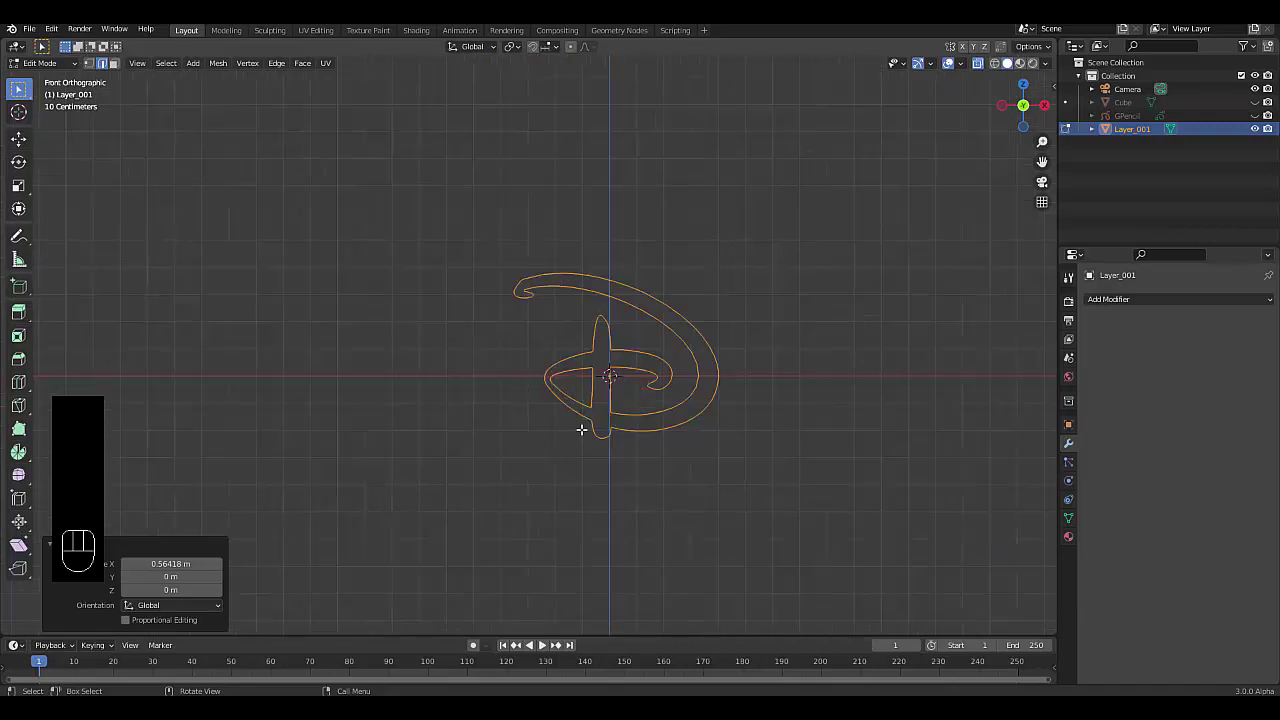
# Select the D's outer outline loop and fill it with a face, leaving the inner gap open.
pyautogui.scroll(6, 581, 430)
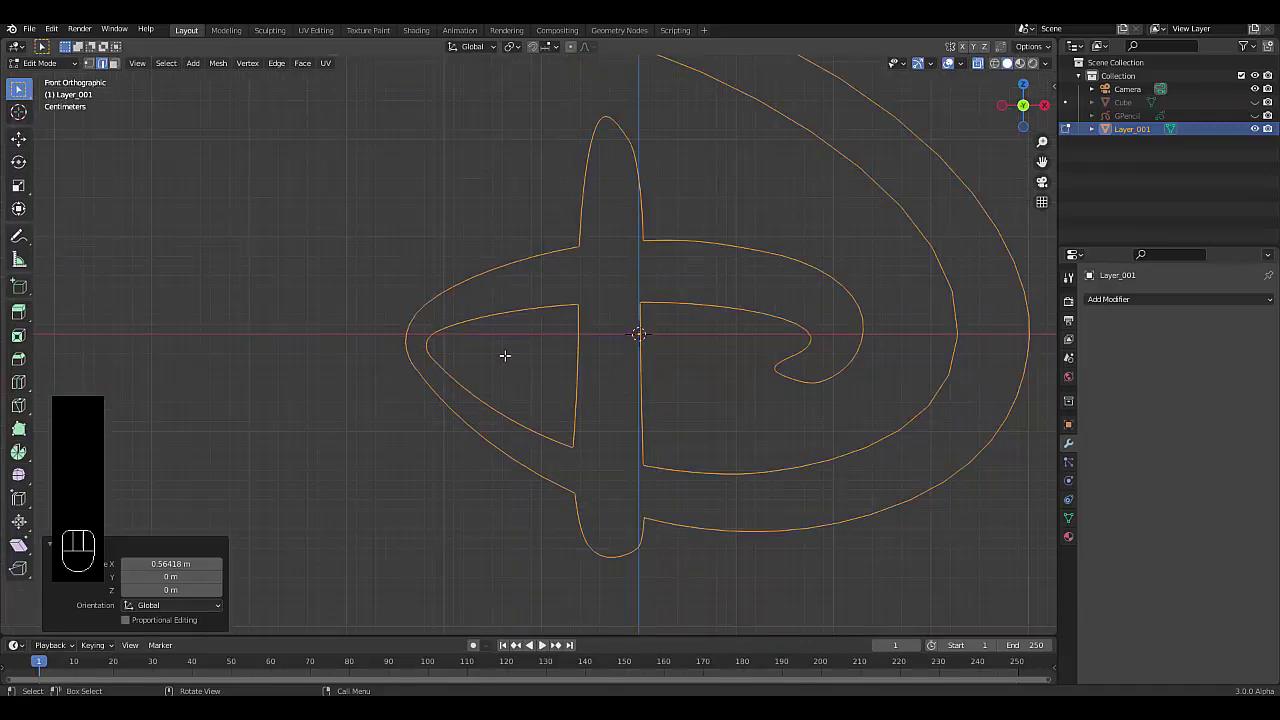
pyautogui.scroll(-4, 507, 357)
pyautogui.scroll(3, 489, 328)
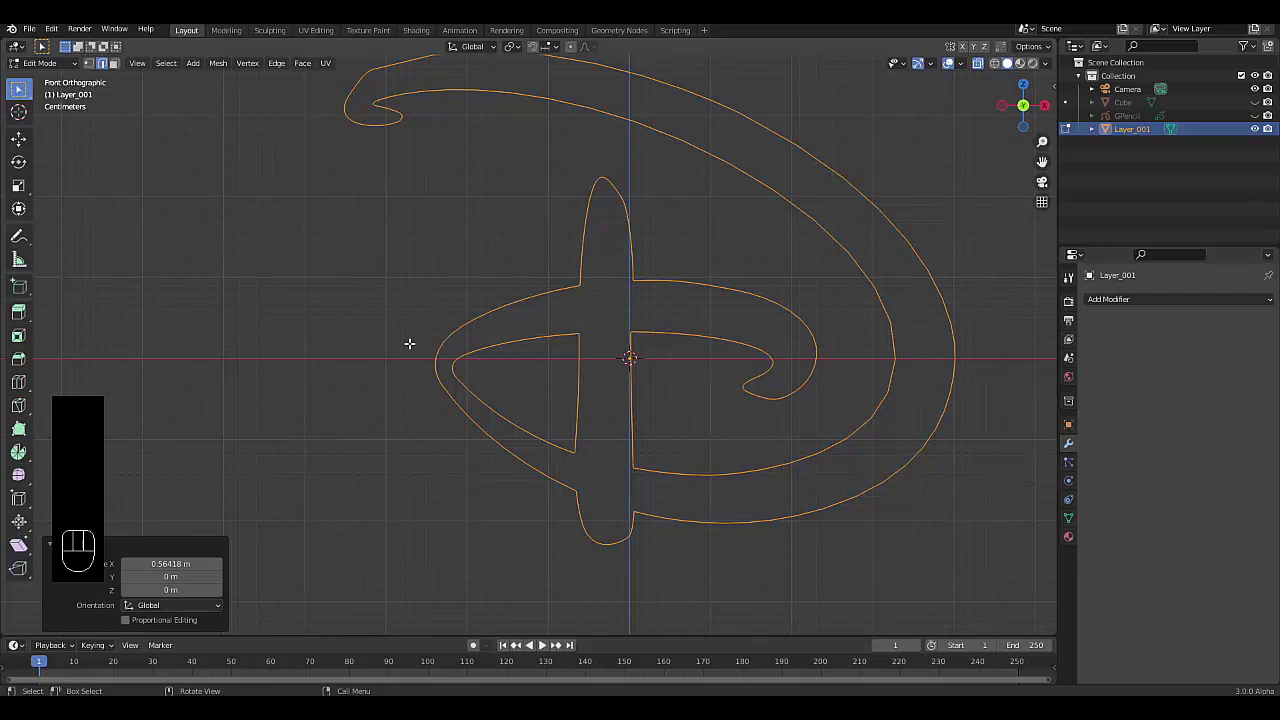
pyautogui.scroll(1, 519, 302)
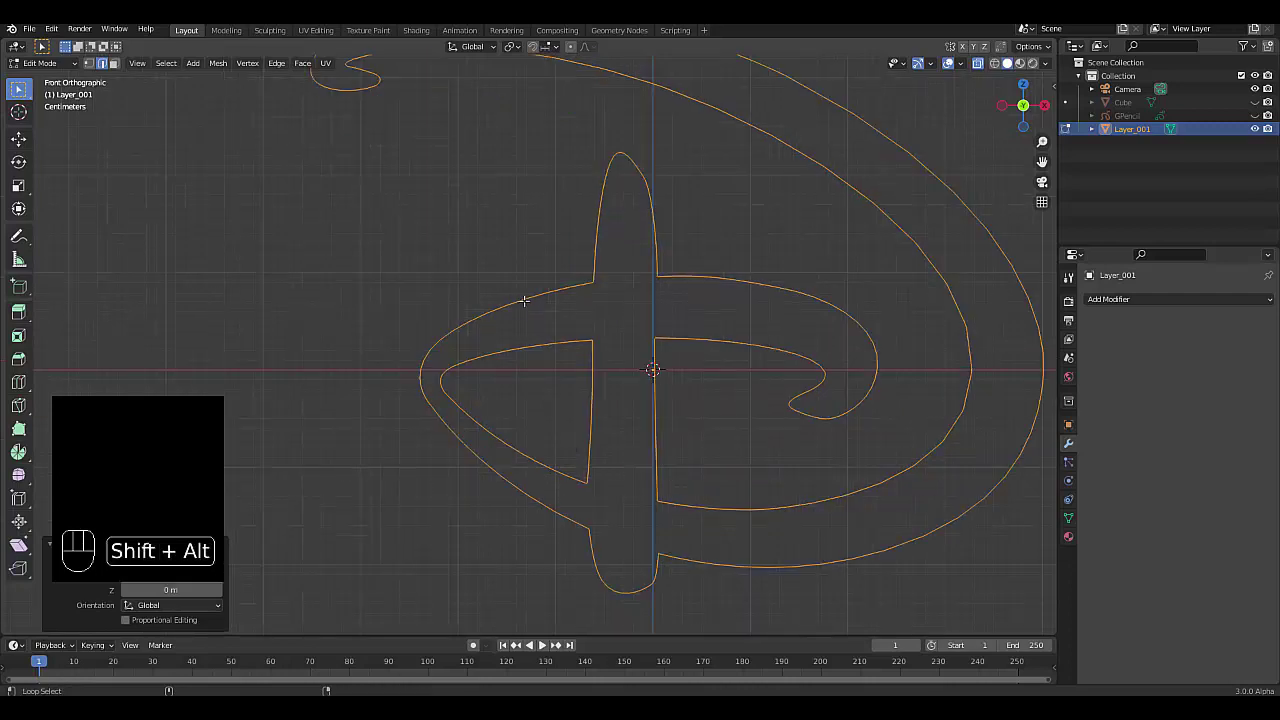
pyautogui.keyDown('alt'); pyautogui.keyDown('shift'); pyautogui.click(524, 300); pyautogui.keyUp('shift'); pyautogui.keyUp('alt')
pyautogui.click(520, 299)
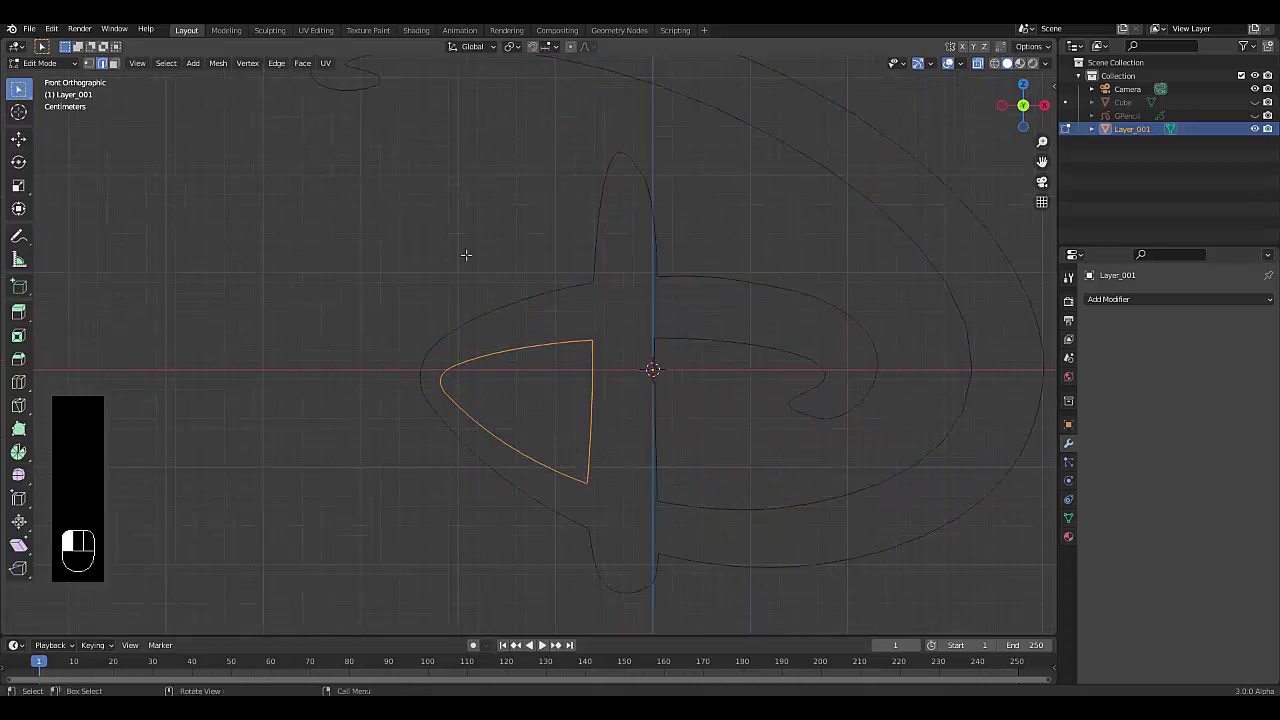
pyautogui.keyDown('alt'); pyautogui.keyDown('shift'); pyautogui.click(519, 298); pyautogui.keyUp('shift'); pyautogui.keyUp('alt')
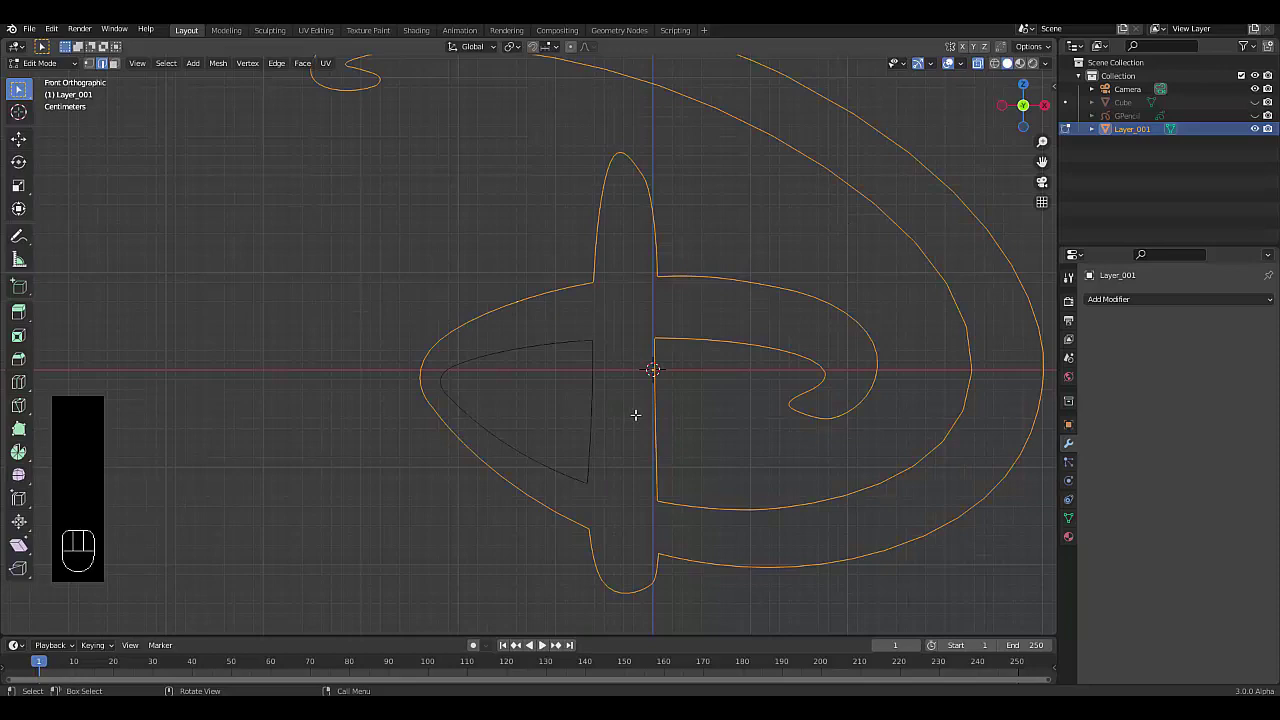
pyautogui.press('f')
pyautogui.scroll(-3, 640, 457)
pyautogui.moveTo(637, 397); pyautogui.dragTo(763, 397, button='middle')
# Extrude the filled D face to give the letter thickness.
pyautogui.press('e')
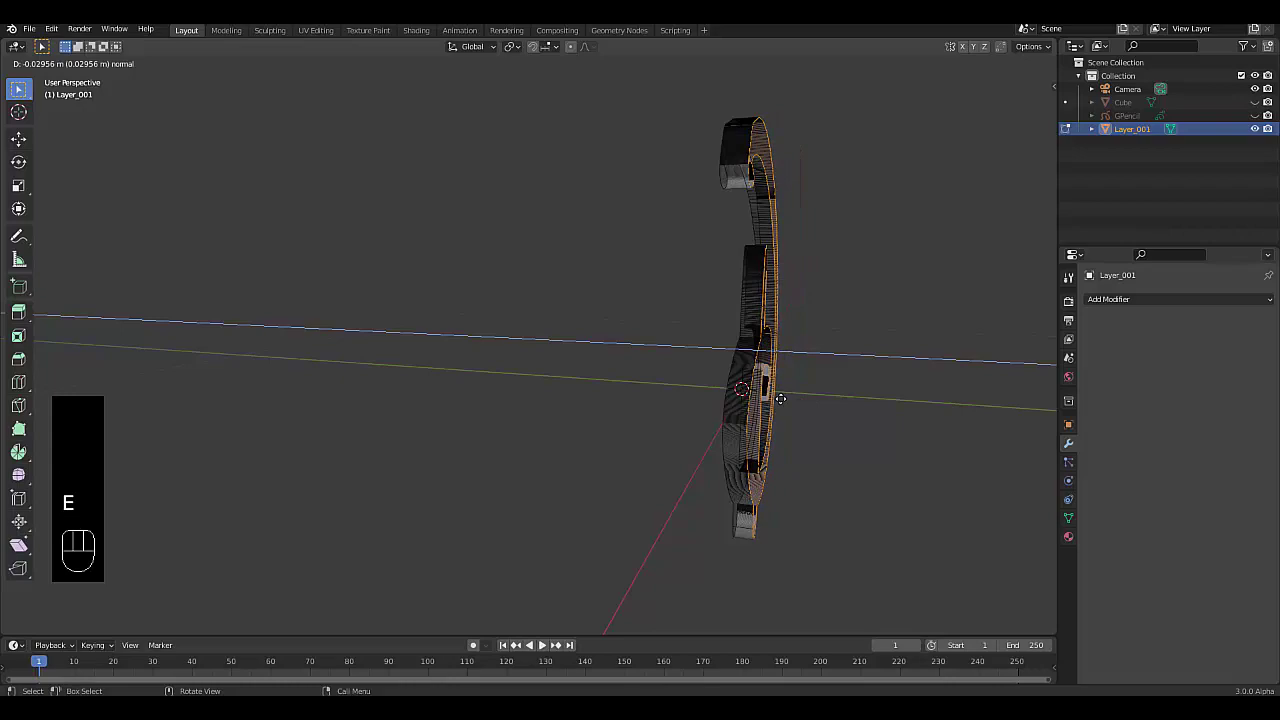
pyautogui.click(780, 398)
pyautogui.moveTo(780, 398); pyautogui.dragTo(631, 397, button='middle')
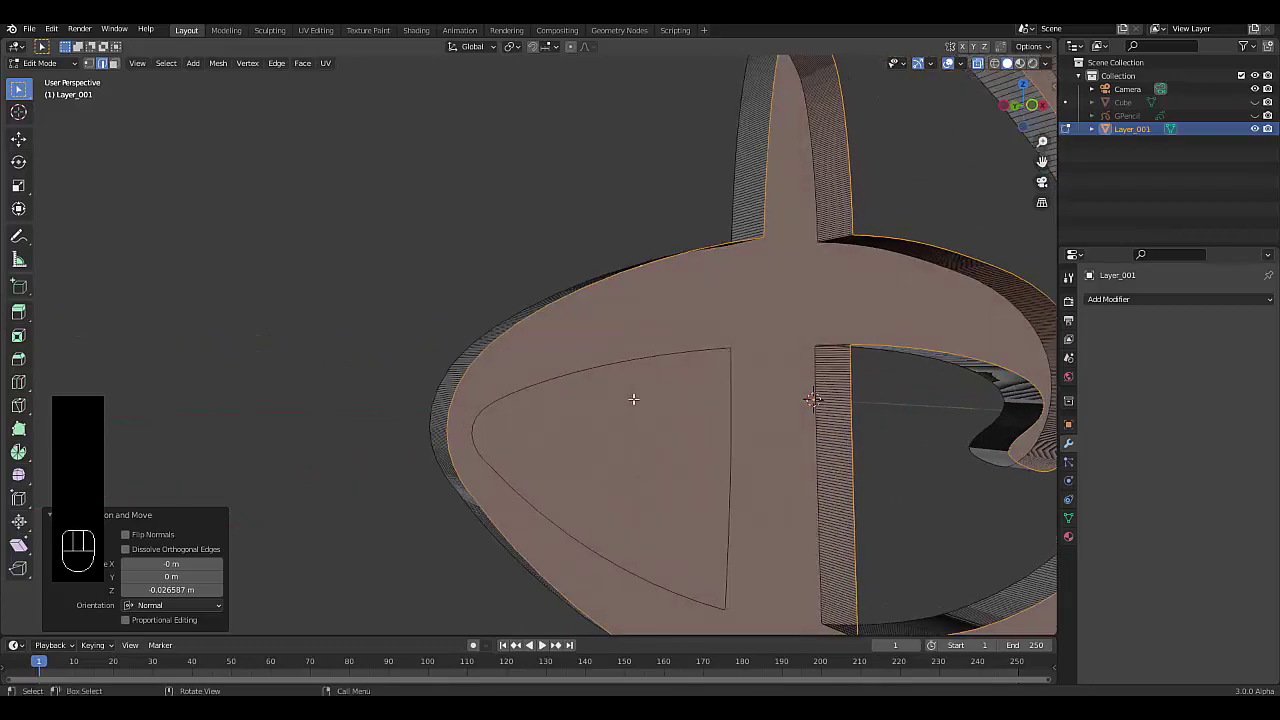
pyautogui.scroll(-4, 634, 400)
pyautogui.scroll(3, 630, 420)
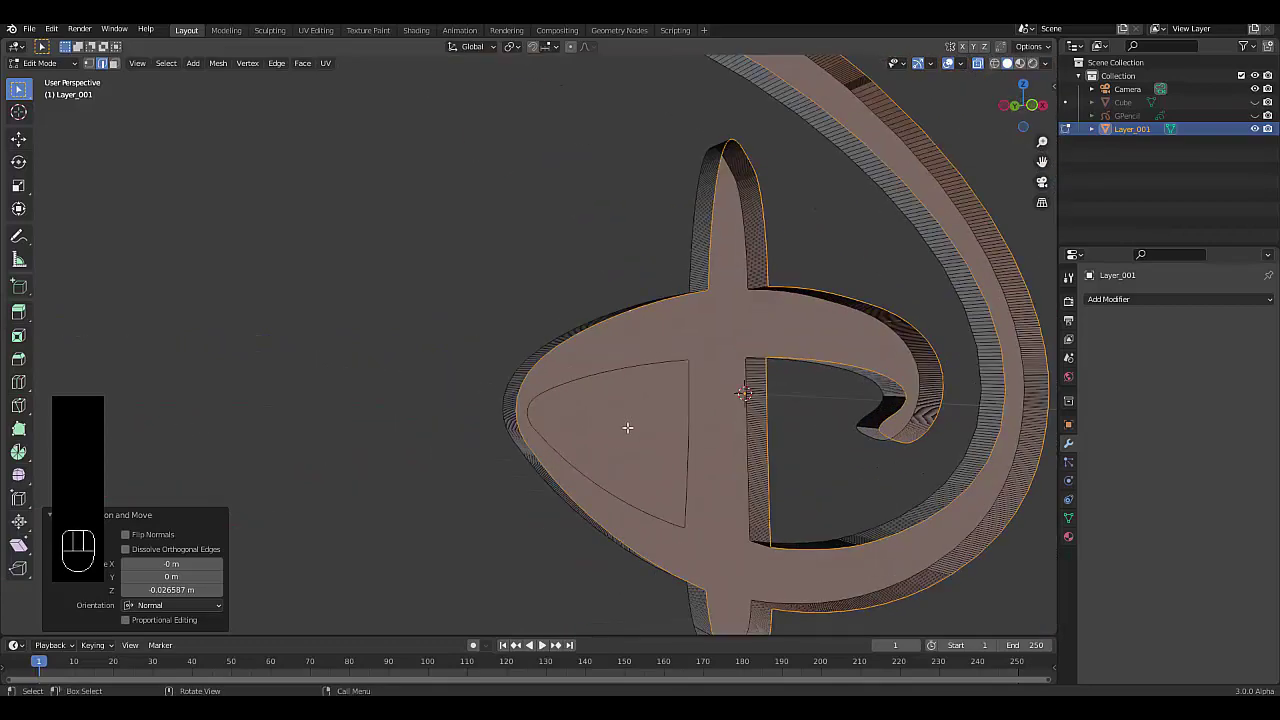
# Extrude the inner left triangular face about -0.066 m along its normal.
pyautogui.keyDown('alt'); pyautogui.click(621, 494); pyautogui.keyUp('alt')
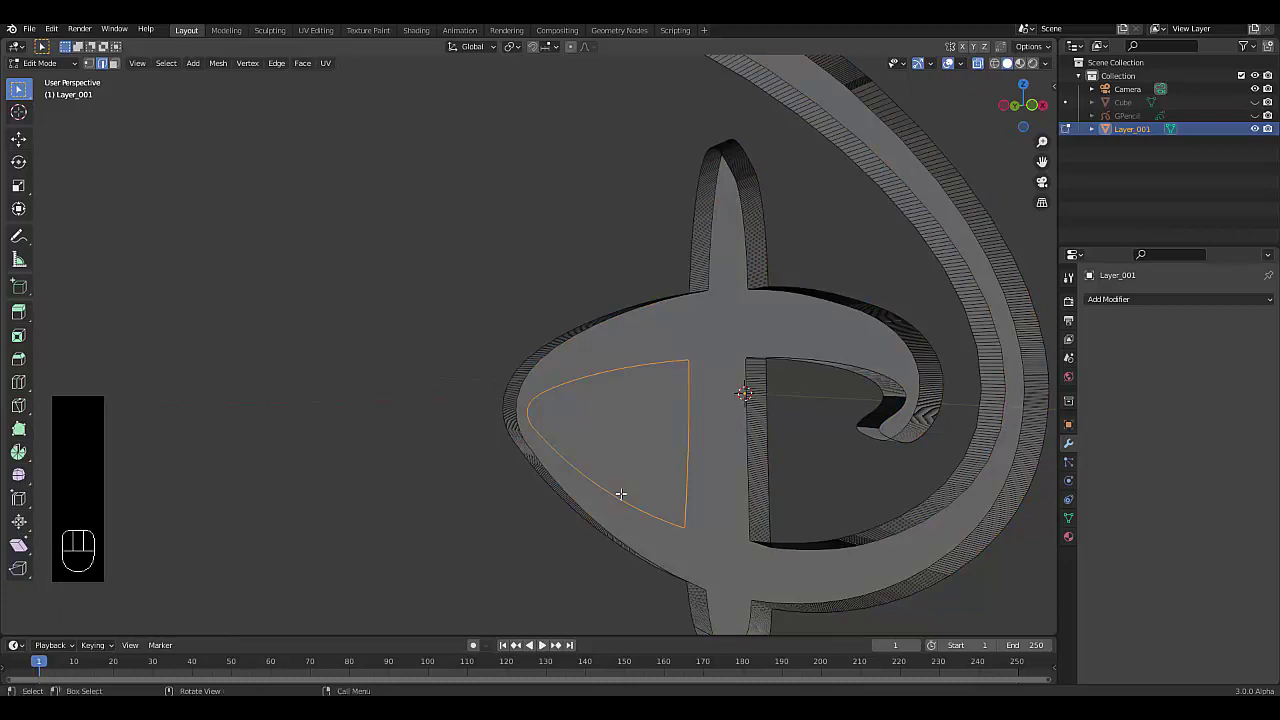
pyautogui.scroll(-3, 621, 494)
pyautogui.scroll(3, 621, 494)
pyautogui.moveTo(621, 494); pyautogui.dragTo(710, 498, button='middle')
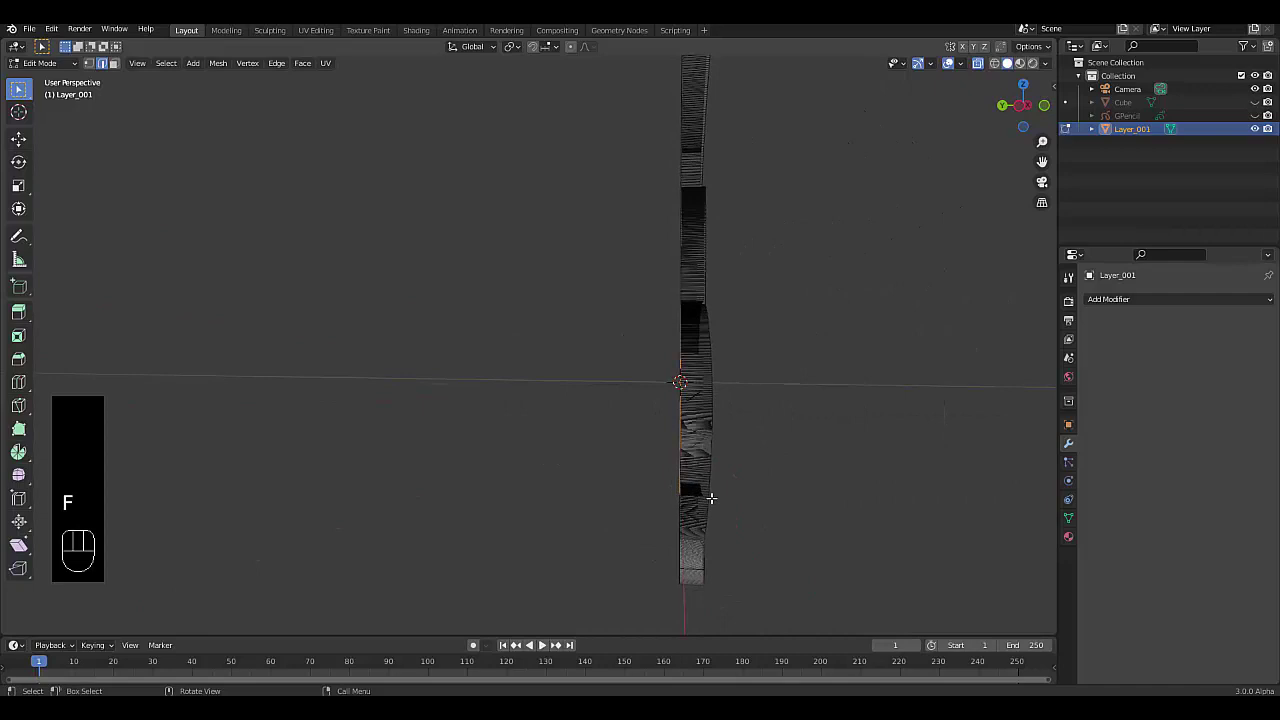
pyautogui.press('e')
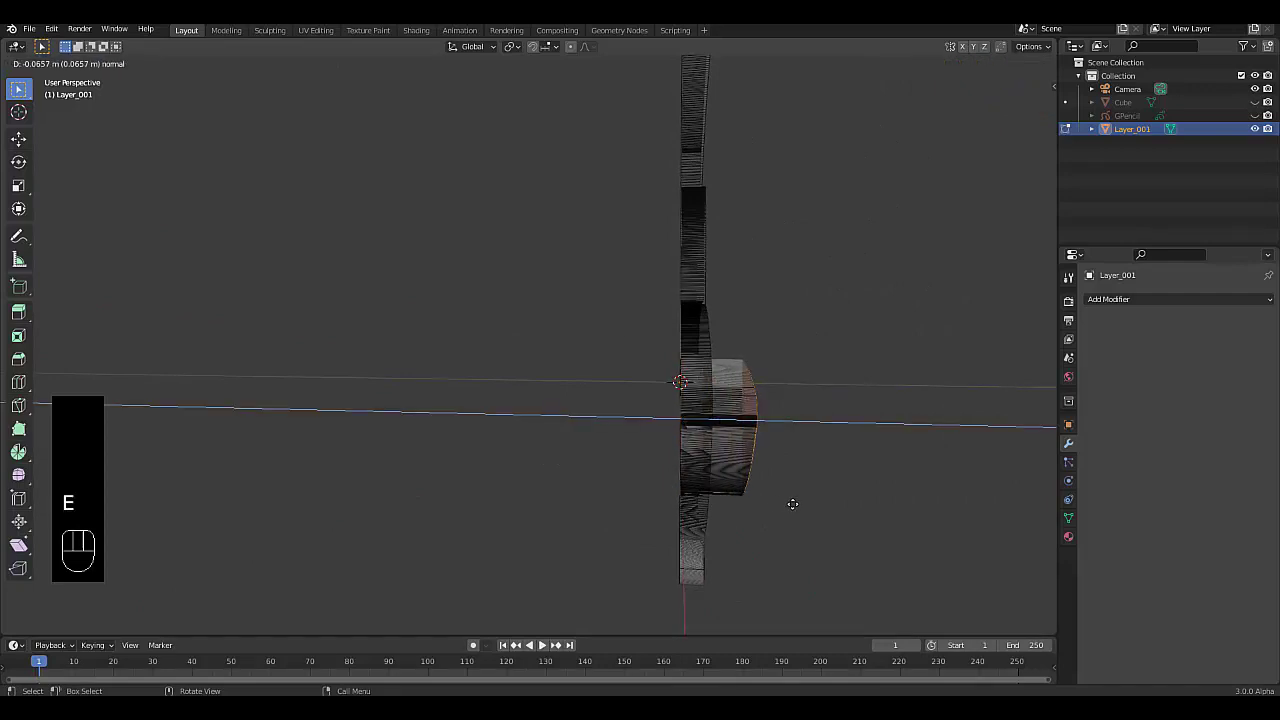
pyautogui.click(792, 504)
pyautogui.press('g')
pyautogui.press('y')
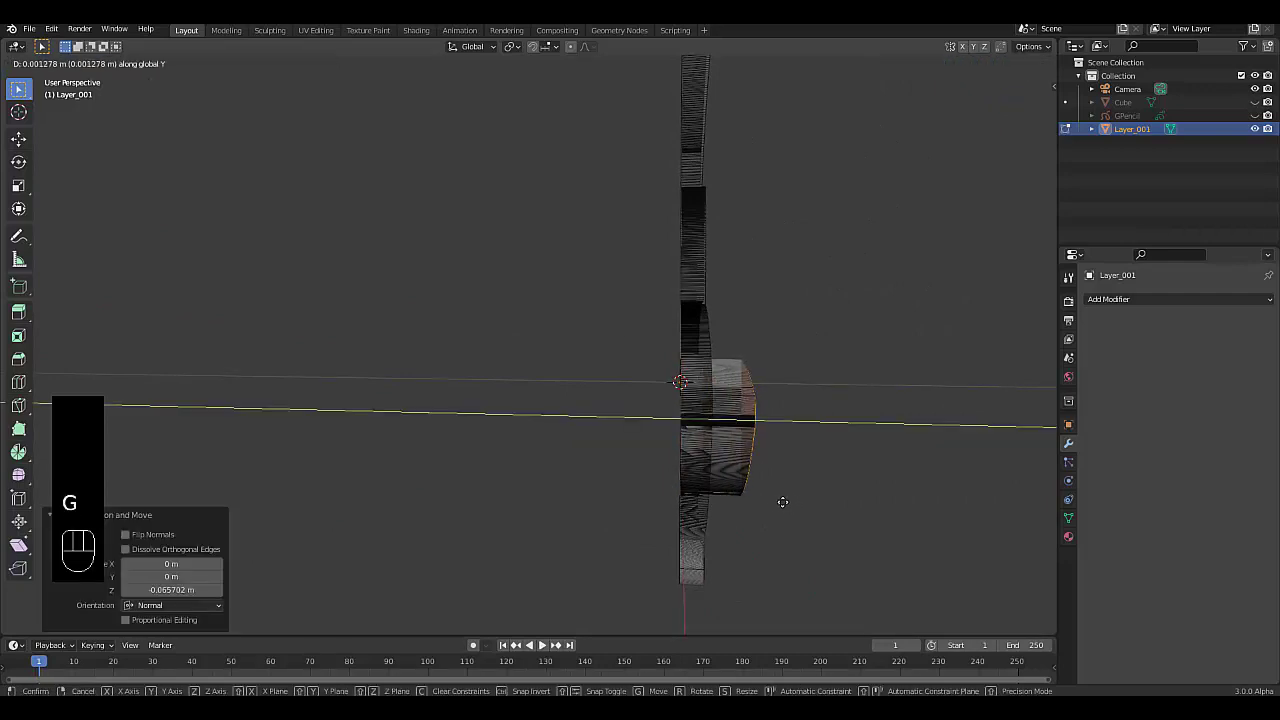
pyautogui.rightClick(781, 500)
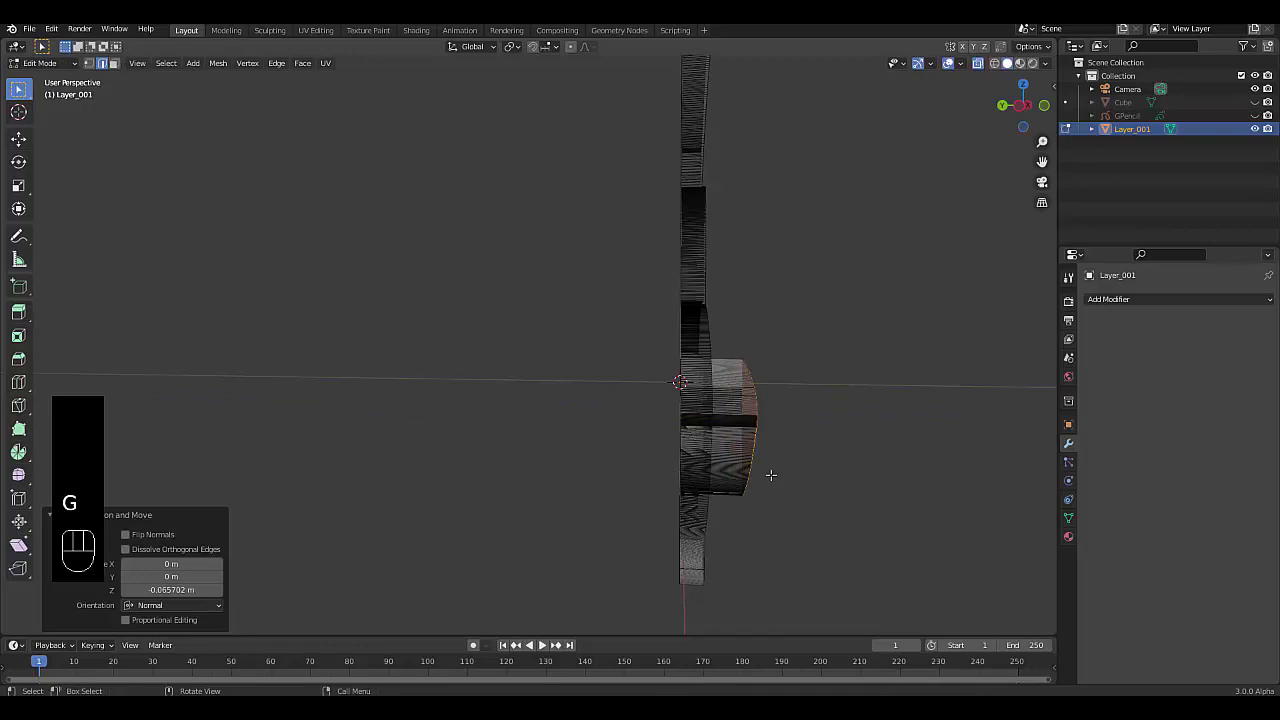
pyautogui.moveTo(754, 448); pyautogui.dragTo(803, 420, button='middle')
# Select the edge loops around the triangular piece's wall, including the corner loop.
pyautogui.scroll(3, 871, 391)
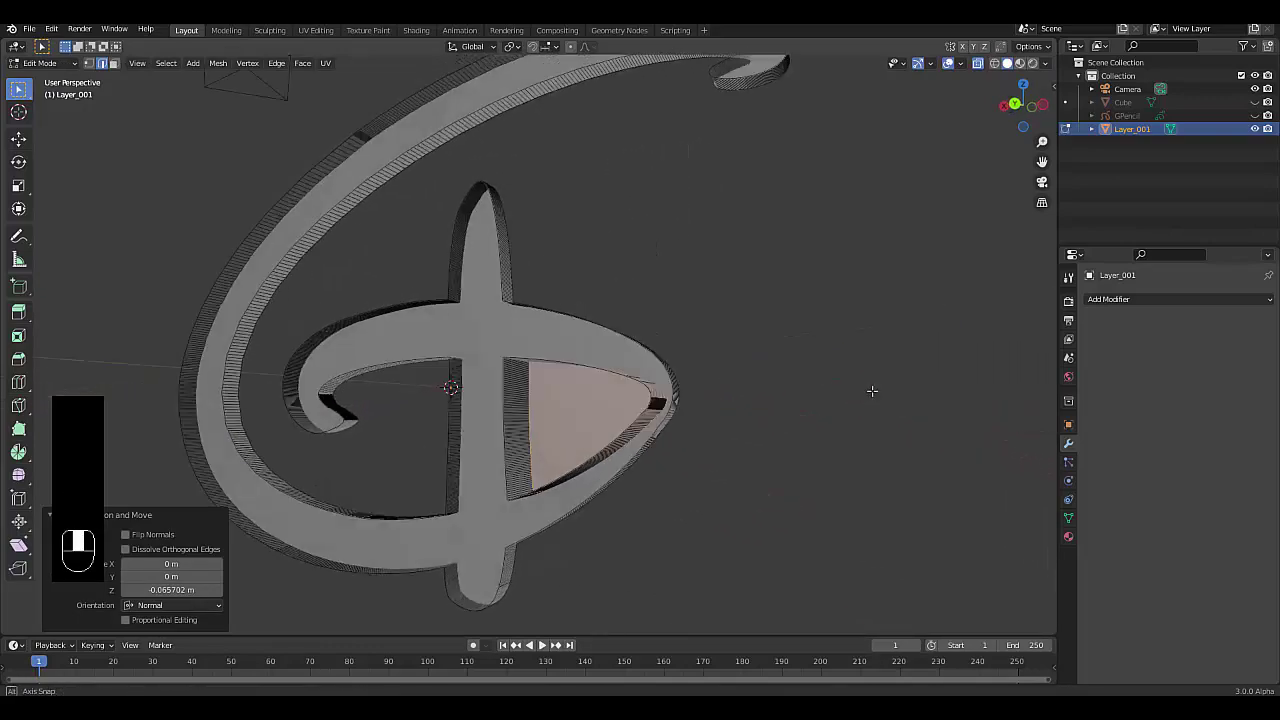
pyautogui.moveTo(871, 391); pyautogui.dragTo(507, 500, button='middle')
pyautogui.scroll(2, 507, 500)
pyautogui.scroll(1, 507, 503)
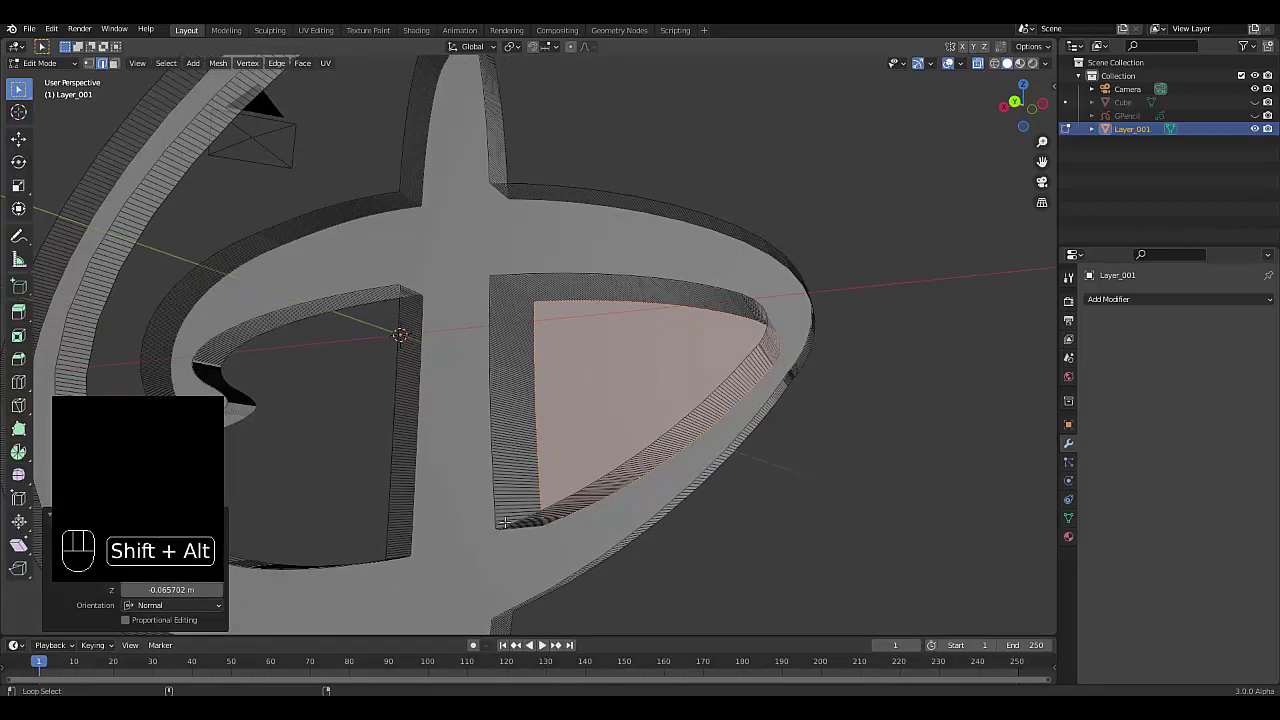
pyautogui.keyDown('alt'); pyautogui.keyDown('shift'); pyautogui.click(507, 522); pyautogui.keyUp('shift'); pyautogui.keyUp('alt')
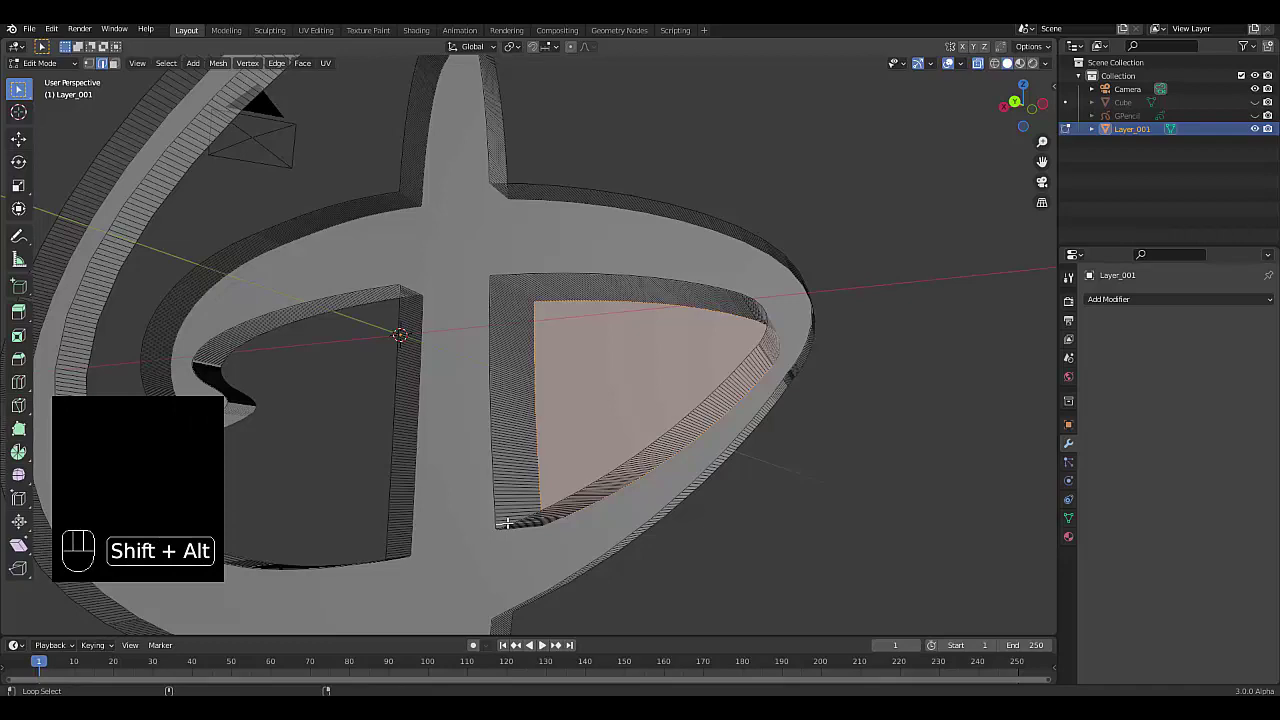
pyautogui.keyDown('alt'); pyautogui.keyDown('shift'); pyautogui.click(507, 522); pyautogui.keyUp('shift'); pyautogui.keyUp('alt')
pyautogui.scroll(3, 490, 520)
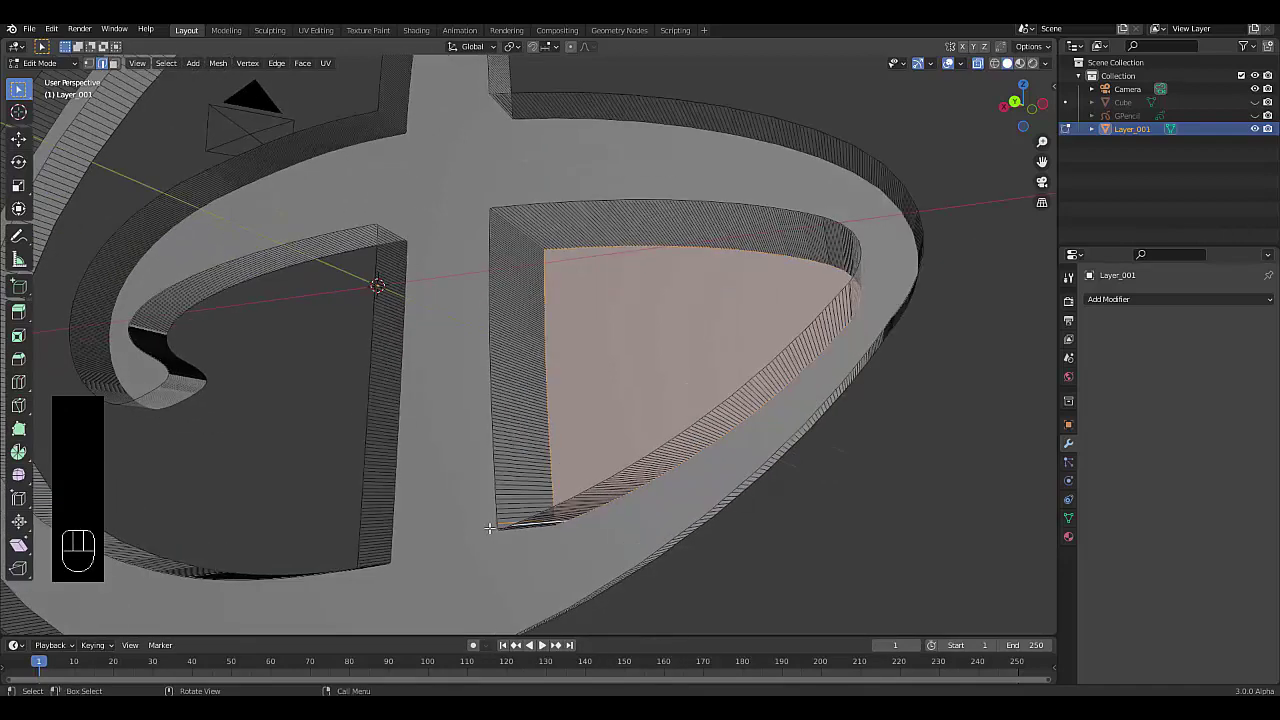
pyautogui.scroll(4, 489, 517)
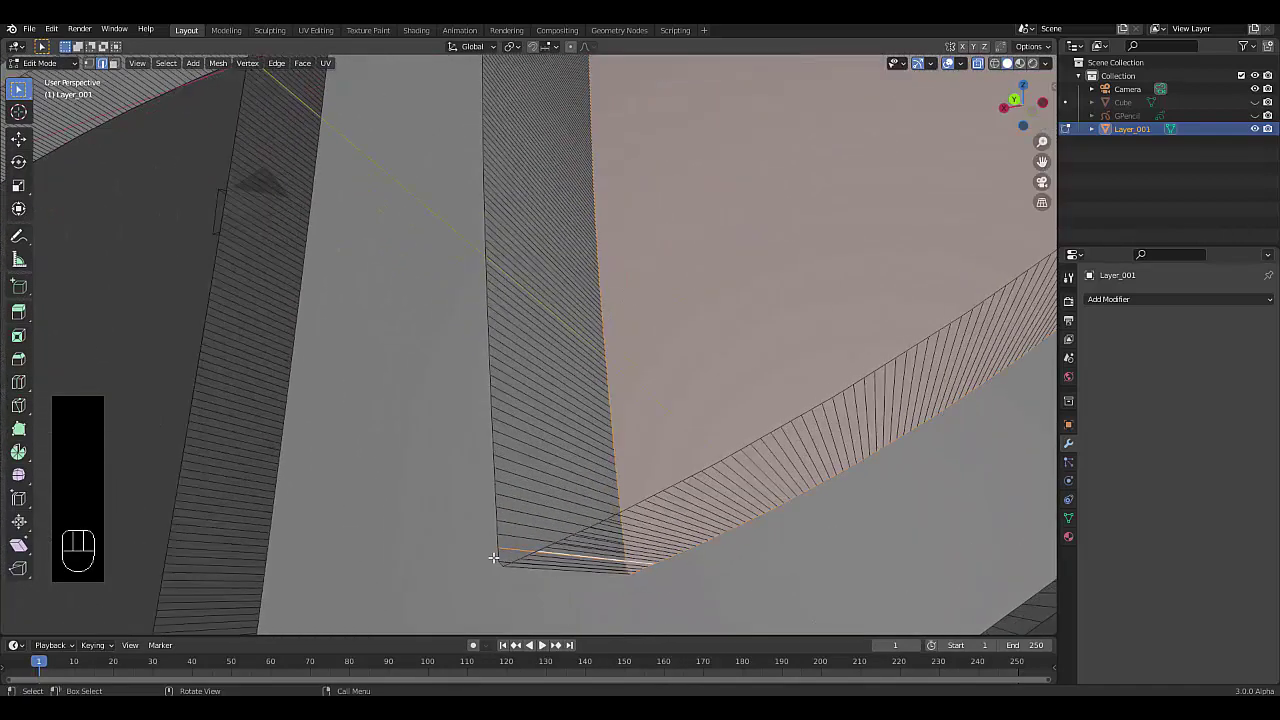
pyautogui.keyDown('alt'); pyautogui.keyDown('shift'); pyautogui.click(497, 553); pyautogui.keyUp('shift'); pyautogui.keyUp('alt')
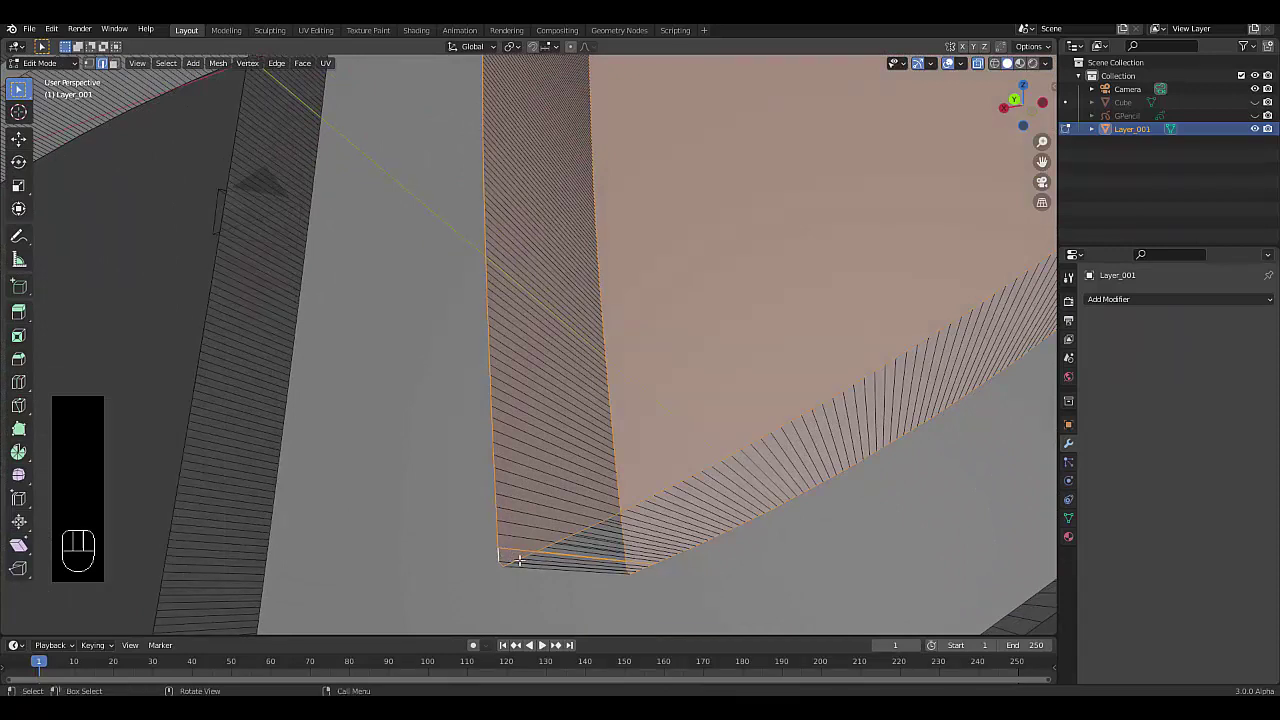
# Switch to face select and add the triangle's side wall face loop.
pyautogui.press('3')
pyautogui.keyDown('alt'); pyautogui.keyDown('shift'); pyautogui.click(636, 528); pyautogui.keyUp('shift'); pyautogui.keyUp('alt')
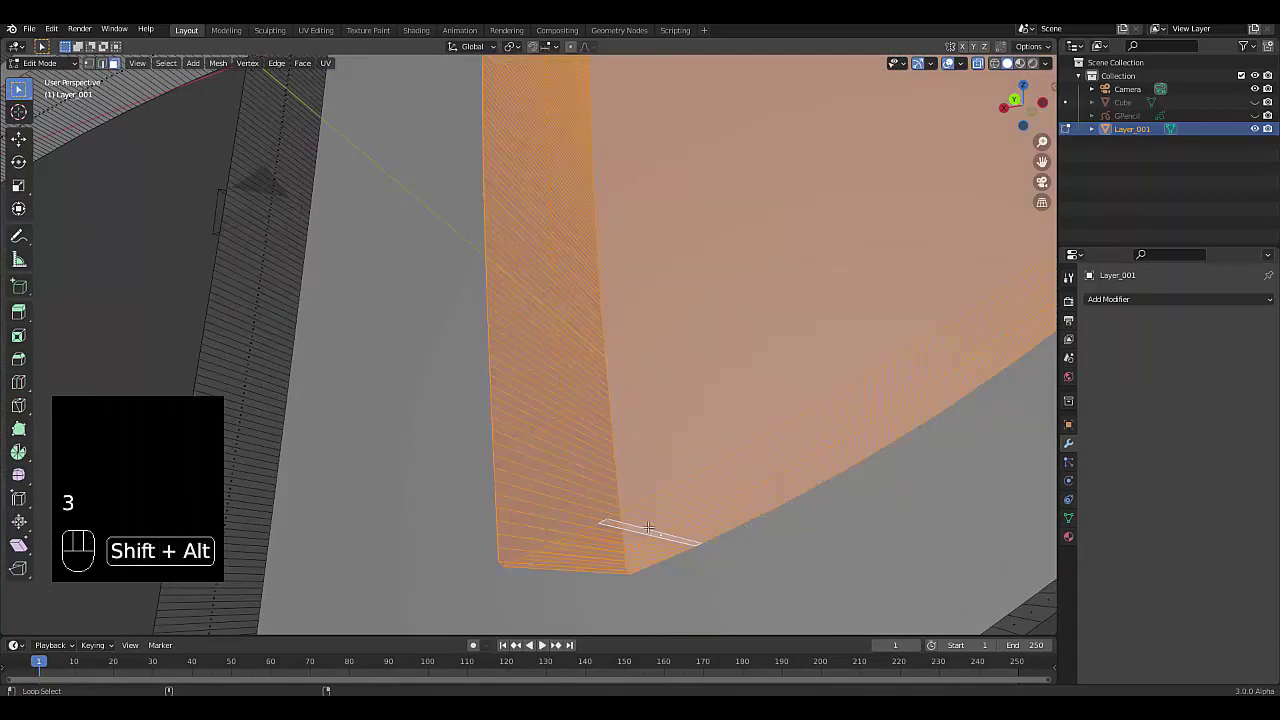
pyautogui.moveTo(617, 526); pyautogui.dragTo(337, 454, button='middle')
pyautogui.scroll(-5, 617, 541)
pyautogui.scroll(-3, 420, 525)
pyautogui.scroll(4, 460, 520)
# Separate the selected triangular faces into their own object and return to Object Mode.
pyautogui.scroll(-4, 479, 489)
pyautogui.rightClick(337, 454)
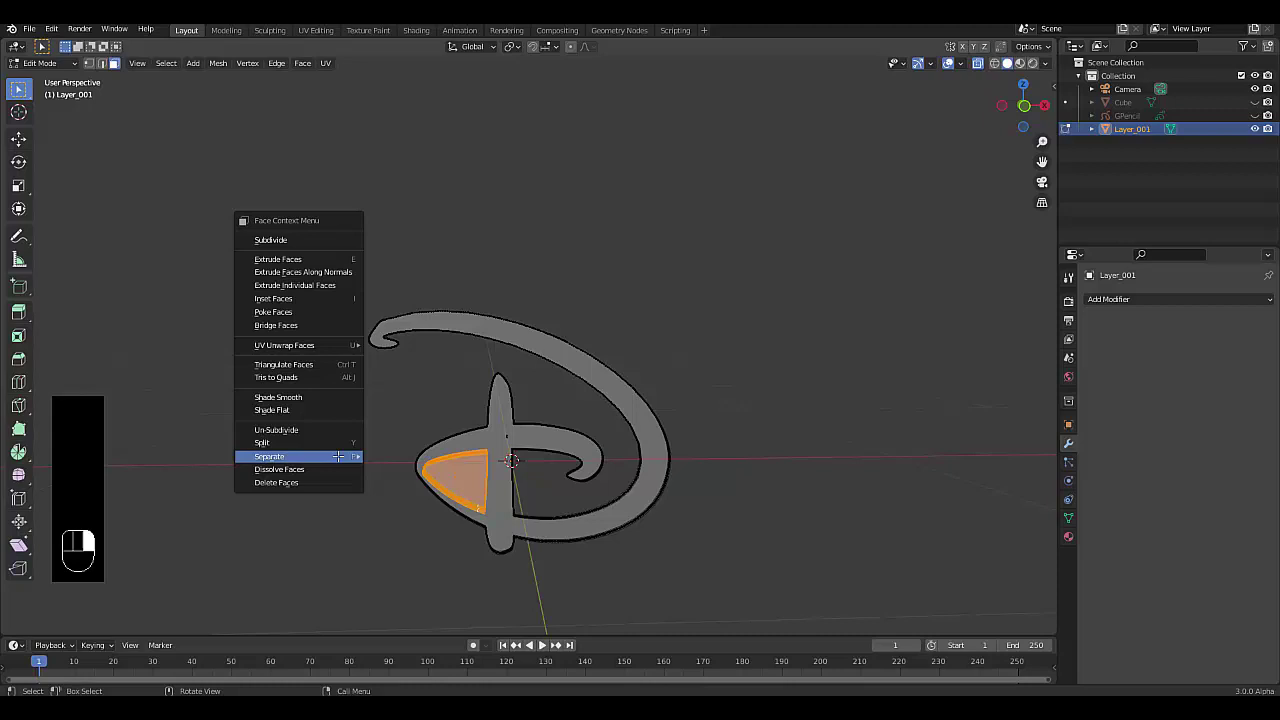
pyautogui.moveTo(337, 454)
pyautogui.click(410, 456)
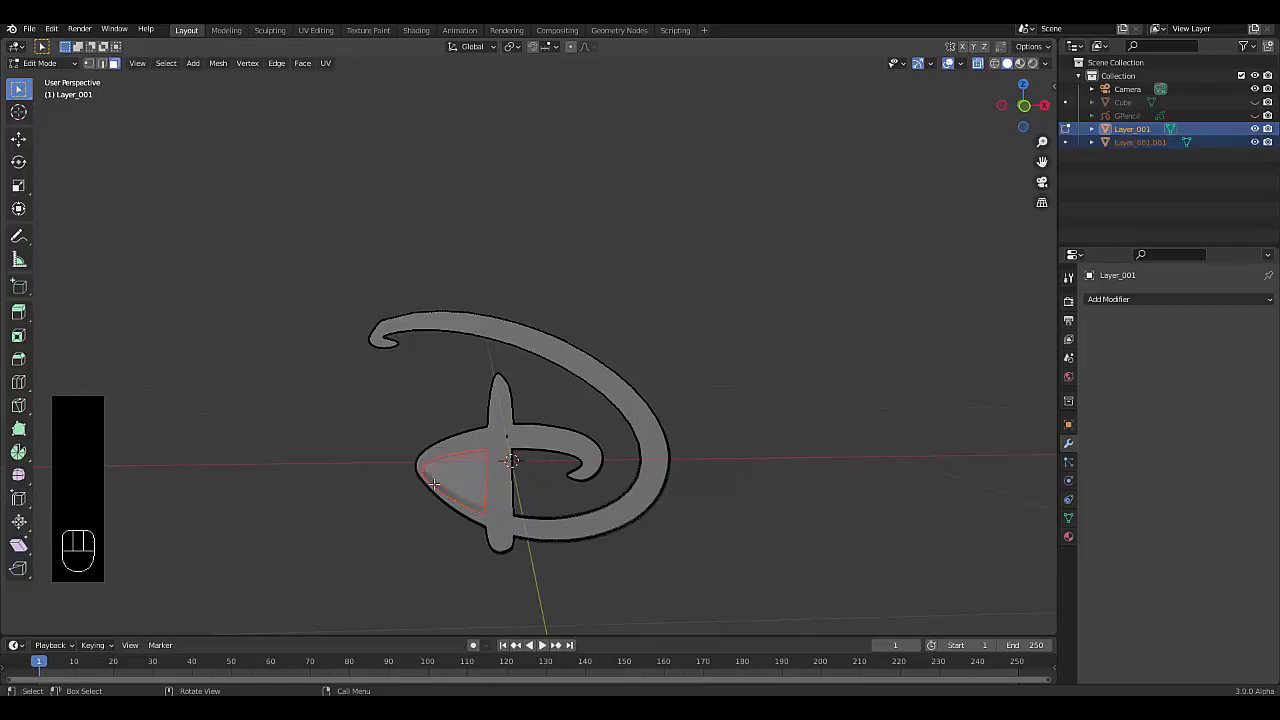
pyautogui.scroll(5, 434, 482)
pyautogui.press('Tab')
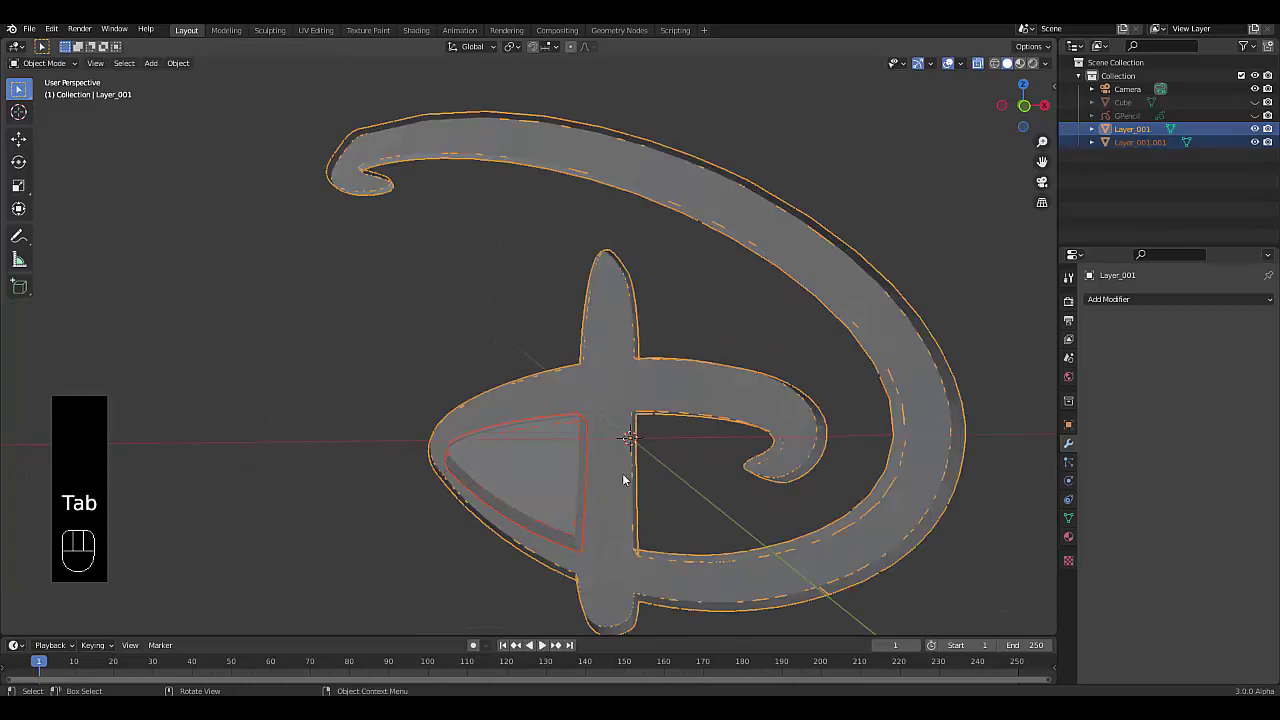
# Rename the separated Layer_001.001 object to 'cutter'.
pyautogui.click(1133, 145)
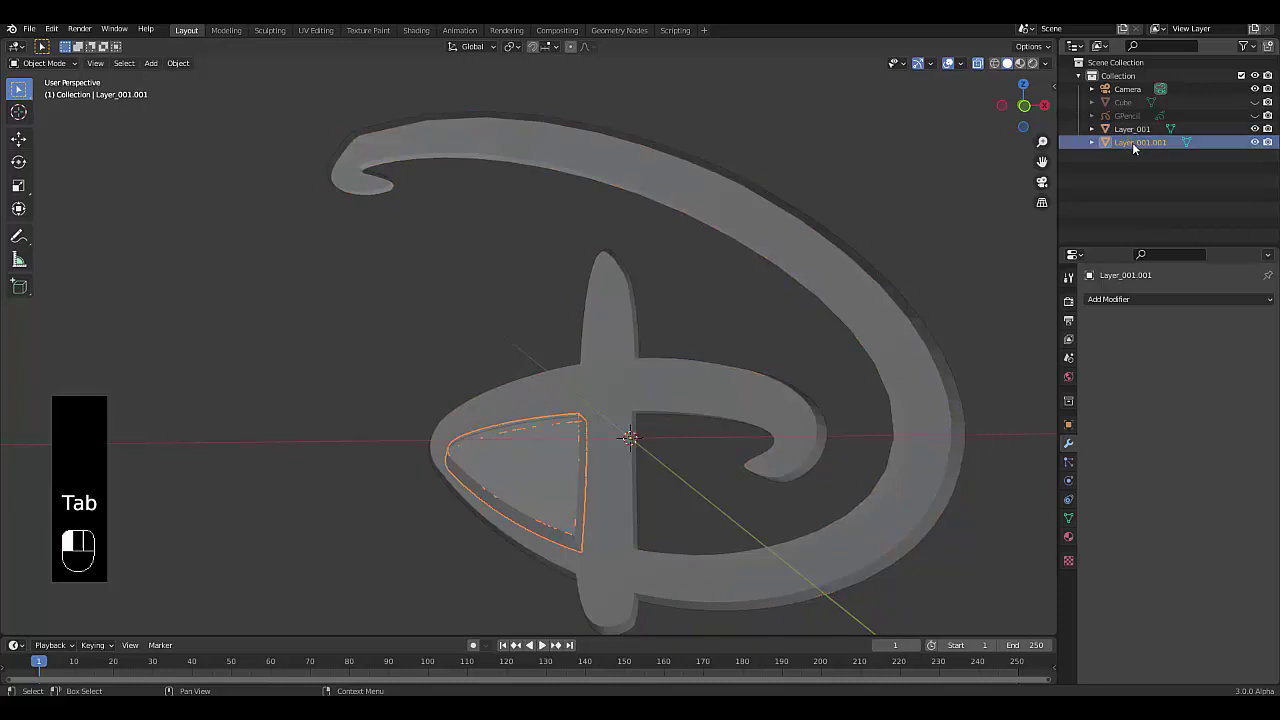
pyautogui.doubleClick(1133, 143)
pyautogui.write('cutter')
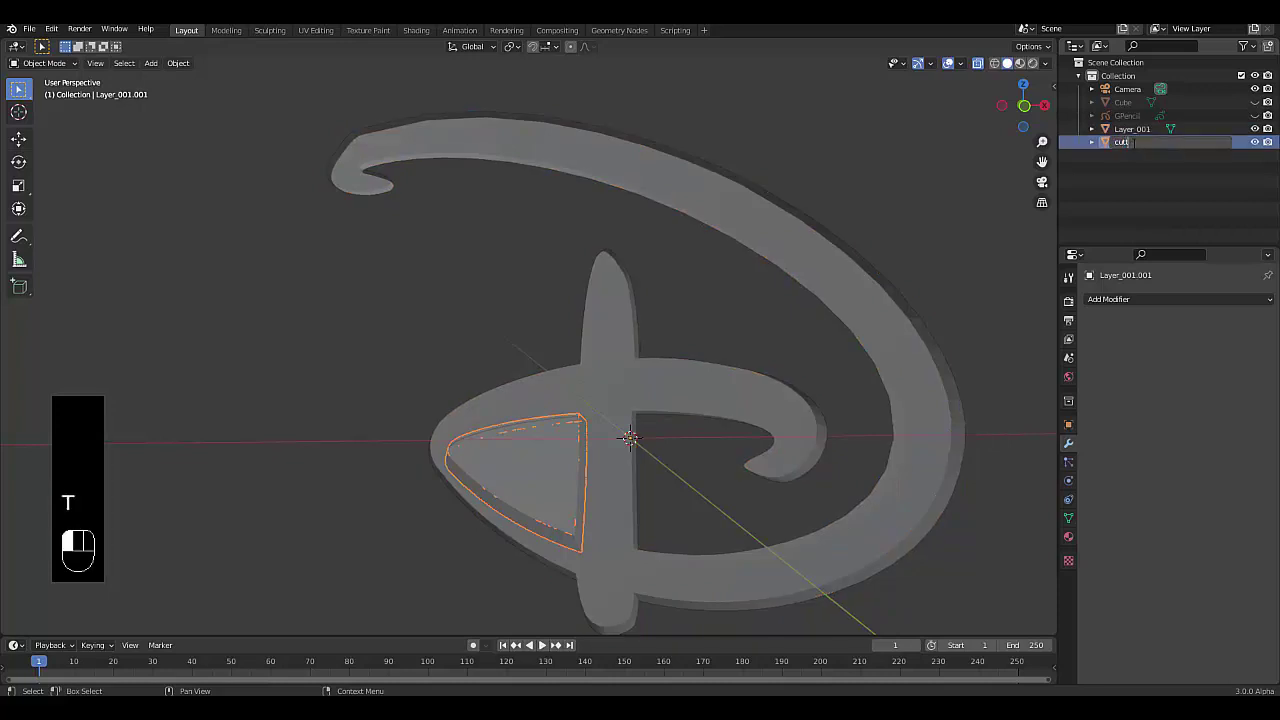
pyautogui.press('Return')
pyautogui.scroll(4, 580, 420)
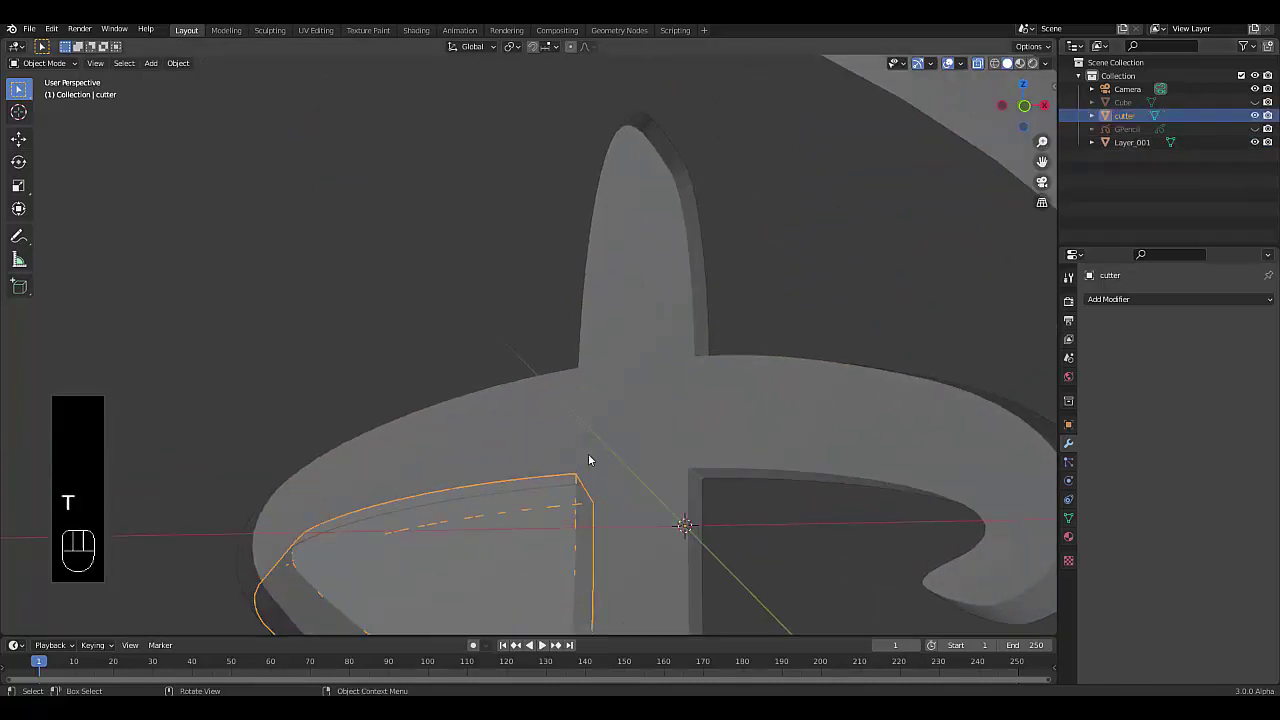
pyautogui.moveTo(589, 460); pyautogui.dragTo(713, 494, button='middle')
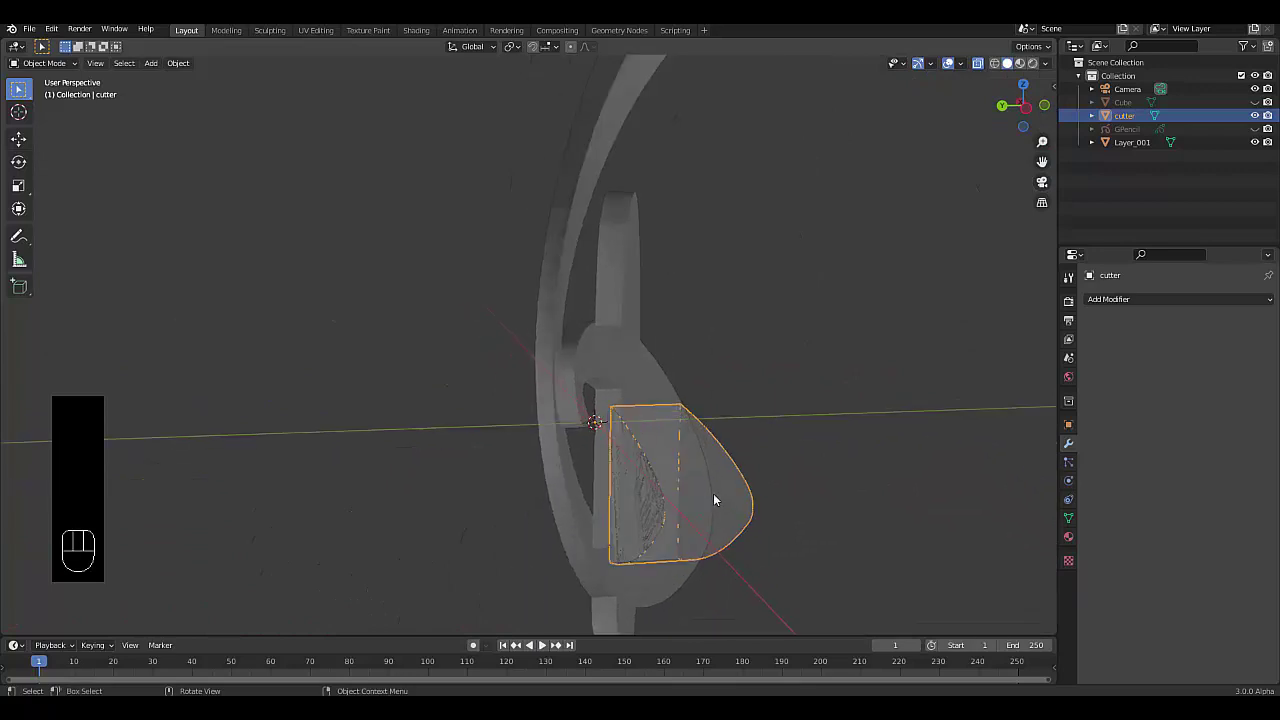
pyautogui.press('KP_1')
# In Right view, move the cutter about 0.0205 m along Y through the D's thickness.
pyautogui.press('KP_3')
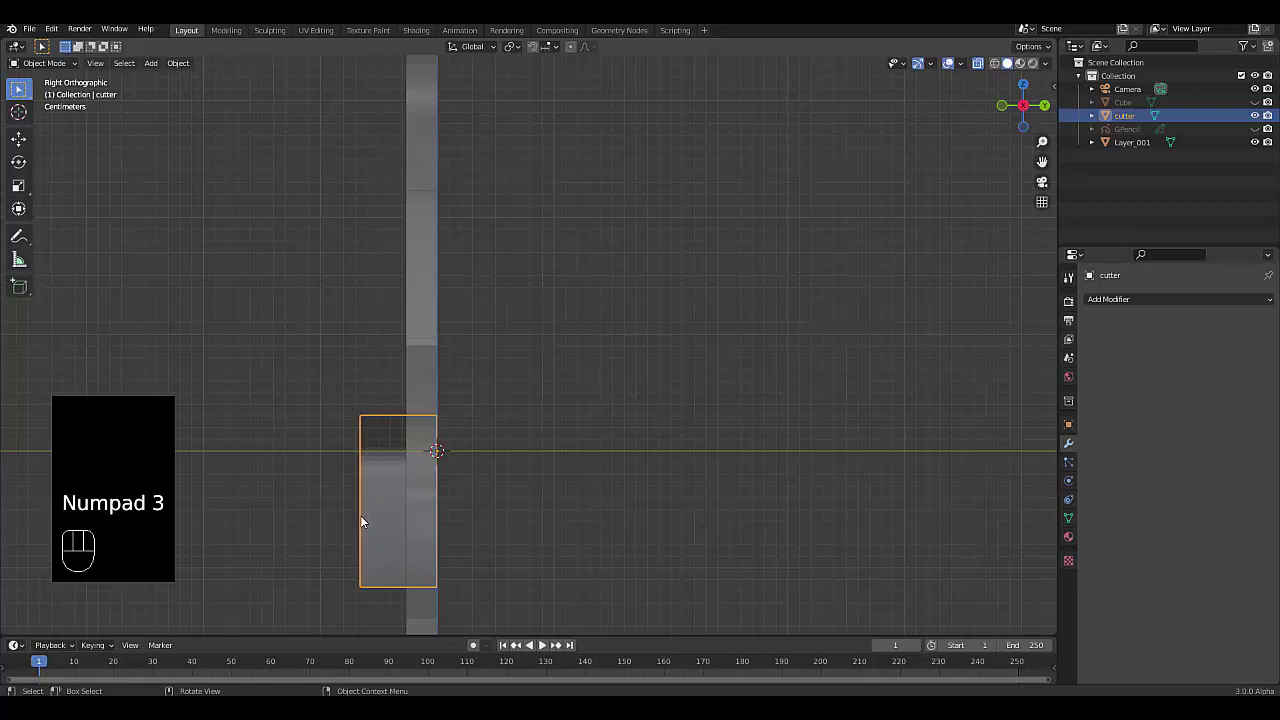
pyautogui.press('g')
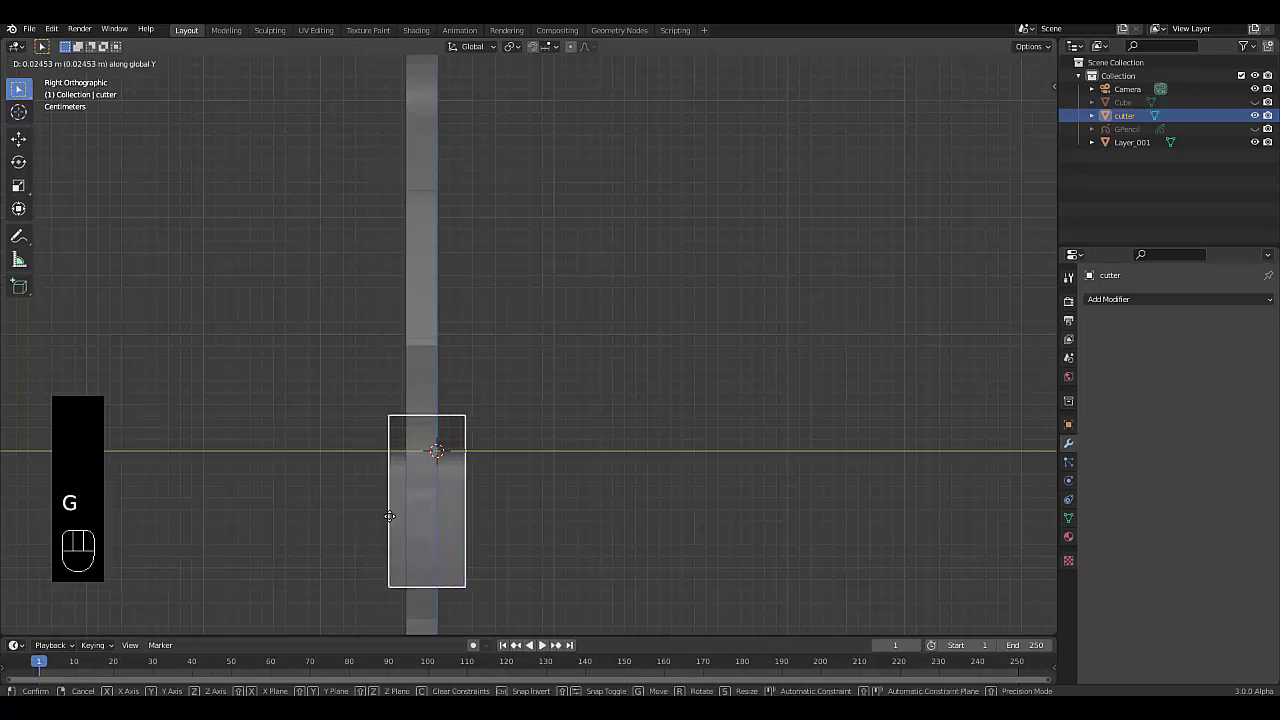
pyautogui.click(388, 521)
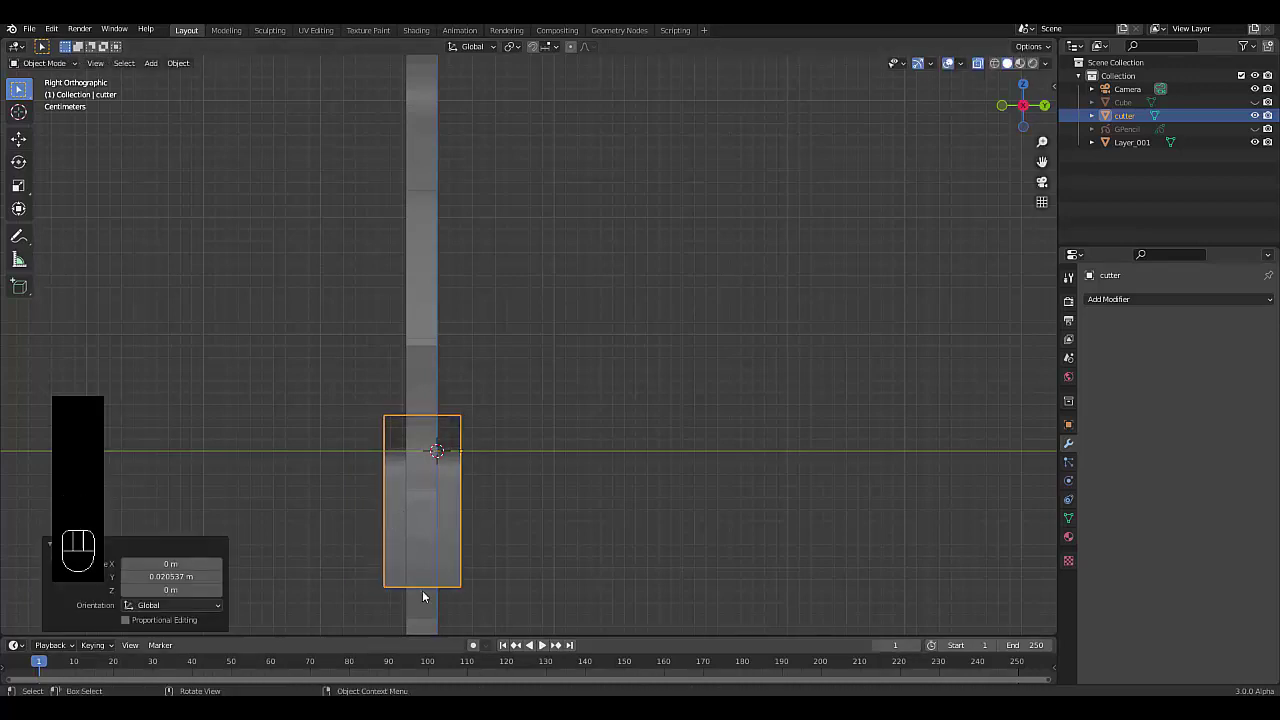
pyautogui.scroll(-1, 494, 414)
pyautogui.scroll(-1, 494, 414)
pyautogui.press('KP_1')
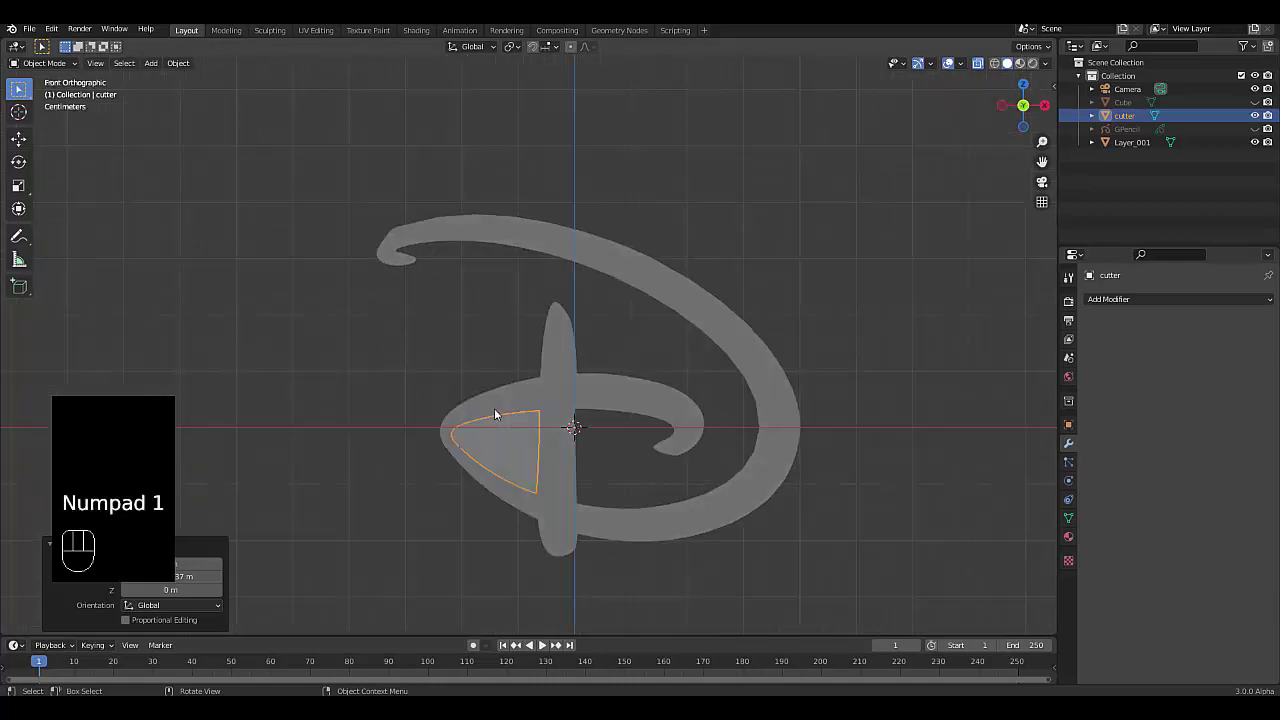
pyautogui.scroll(3, 484, 425)
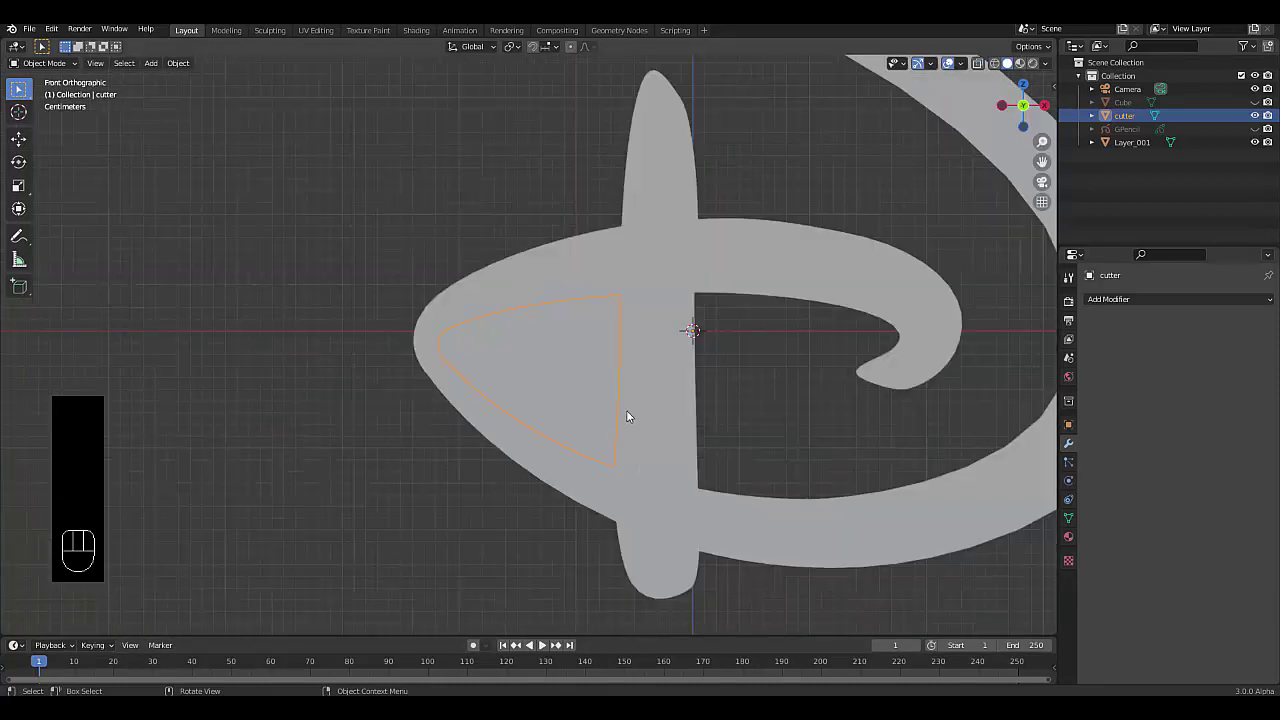
pyautogui.click(1116, 146)
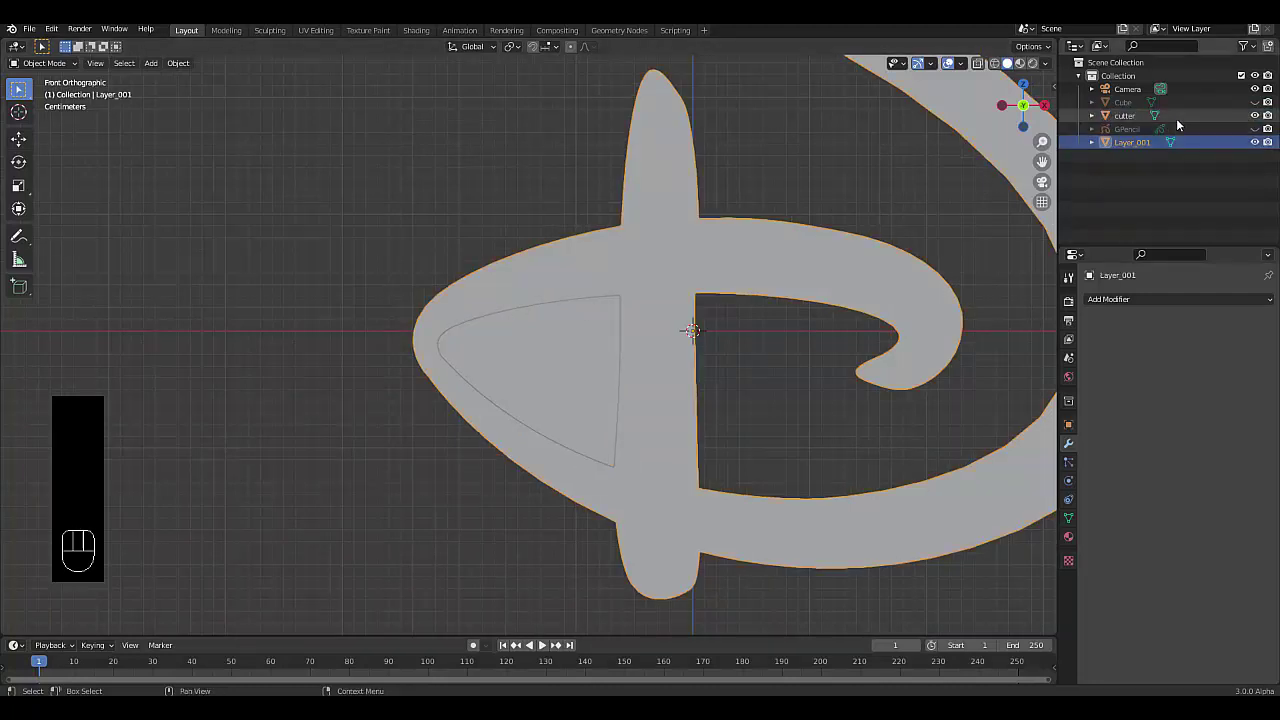
pyautogui.click(1130, 116)
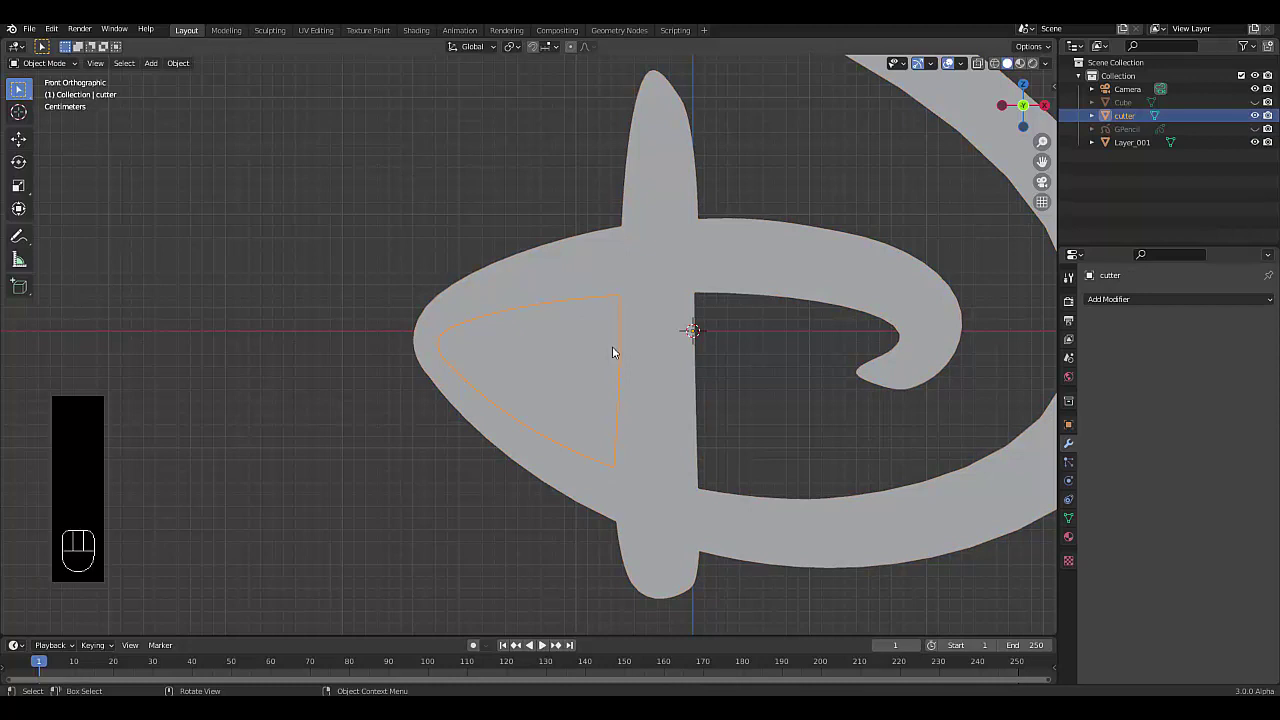
# Give Layer_001 a Boolean Difference modifier with the cutter object and Fast solver, and apply it.
pyautogui.click(646, 182)
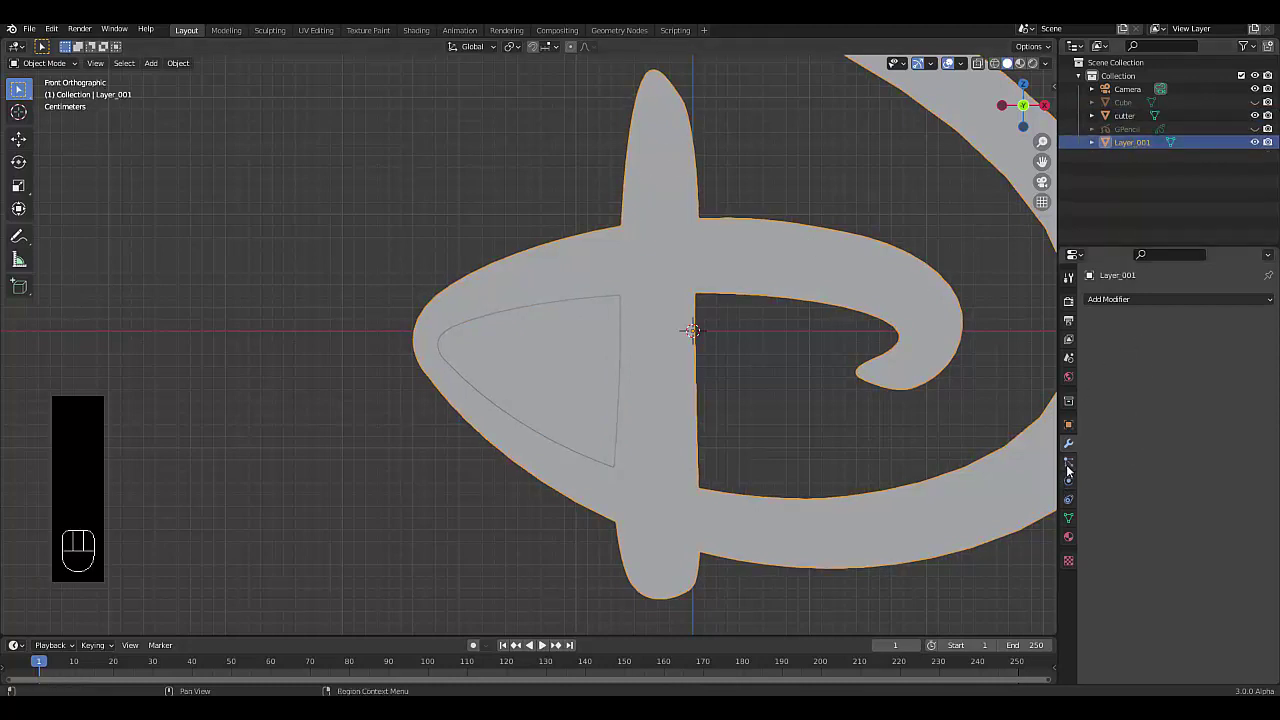
pyautogui.click(1115, 301)
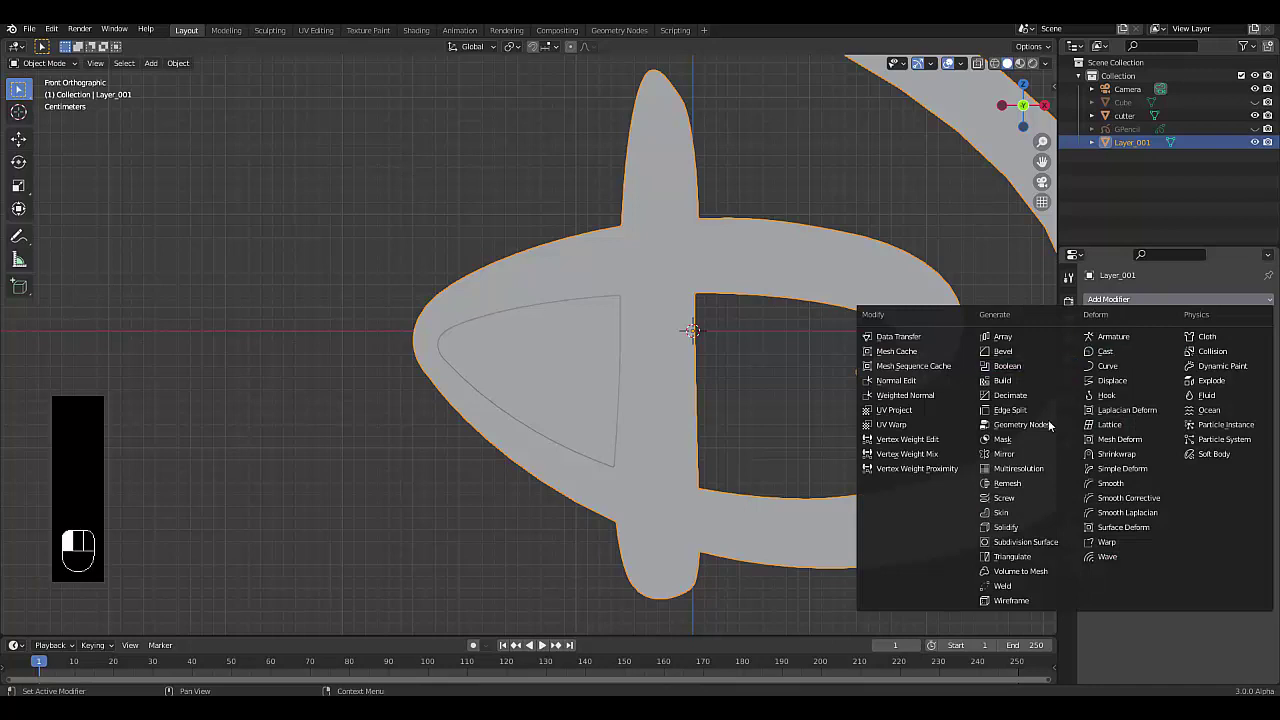
pyautogui.click(1012, 367)
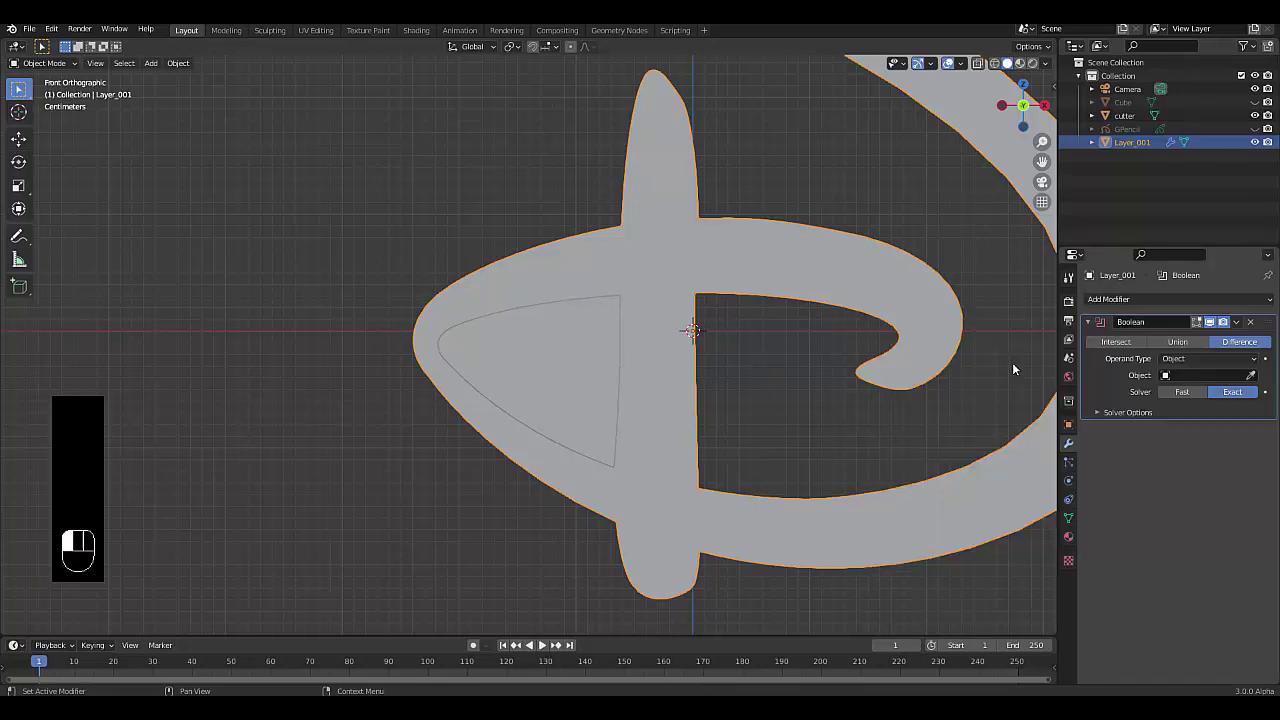
pyautogui.click(1183, 375)
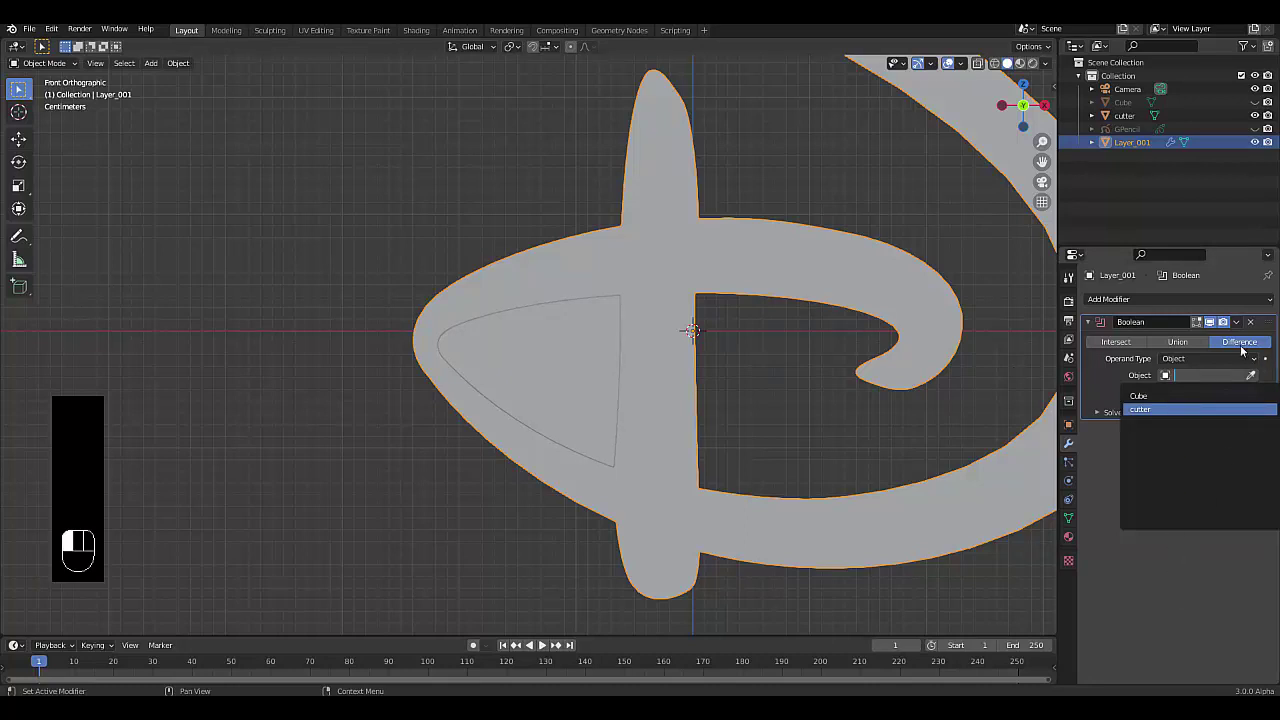
pyautogui.click(1182, 409)
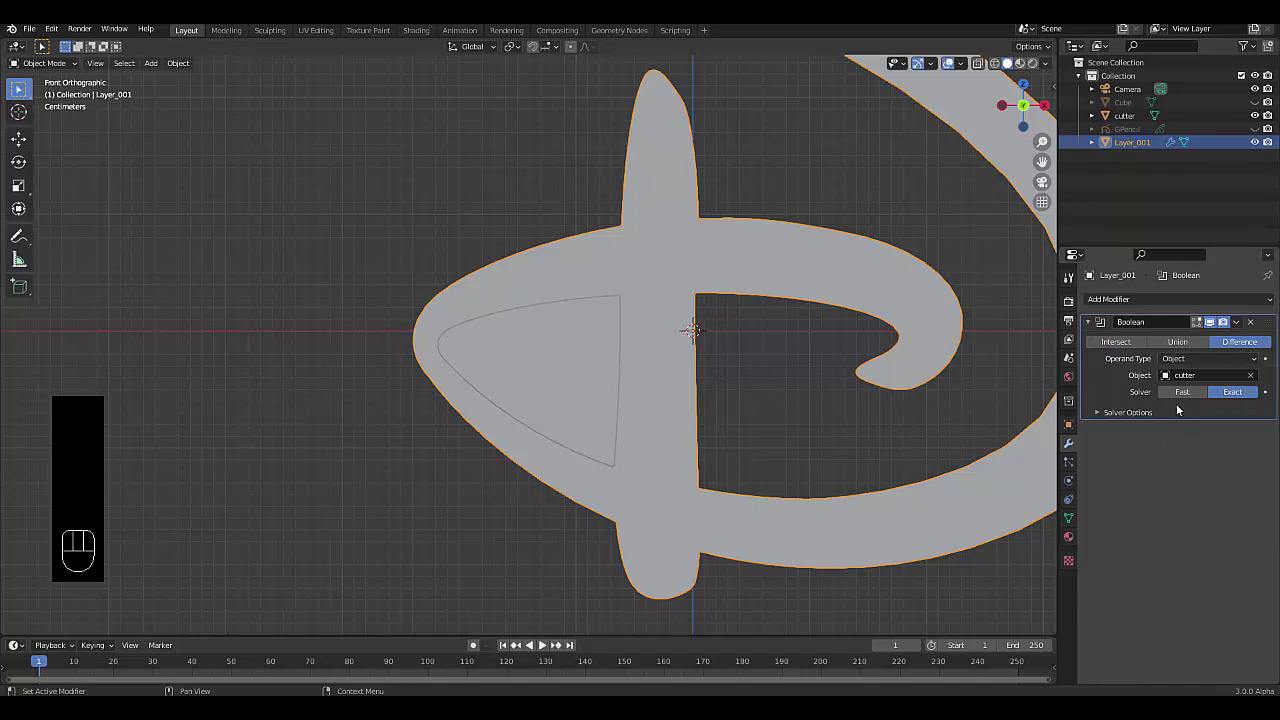
pyautogui.click(1181, 394)
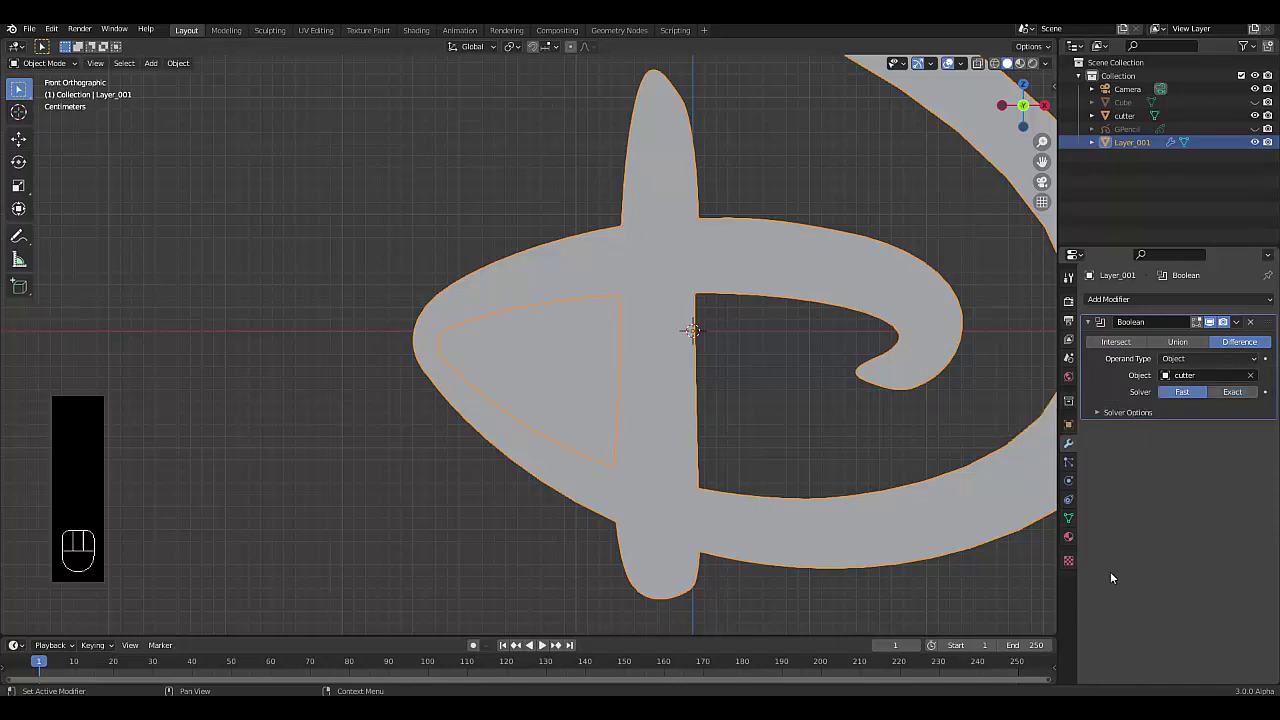
pyautogui.click(1234, 323)
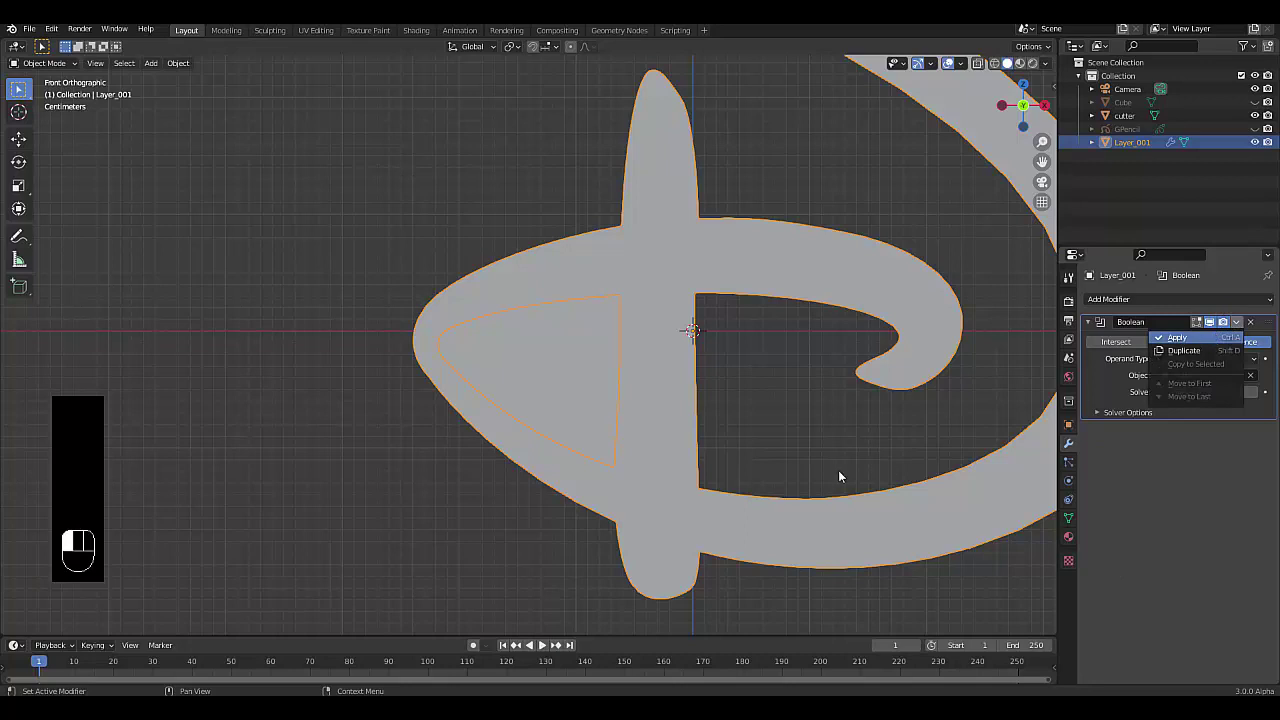
pyautogui.click(571, 402)
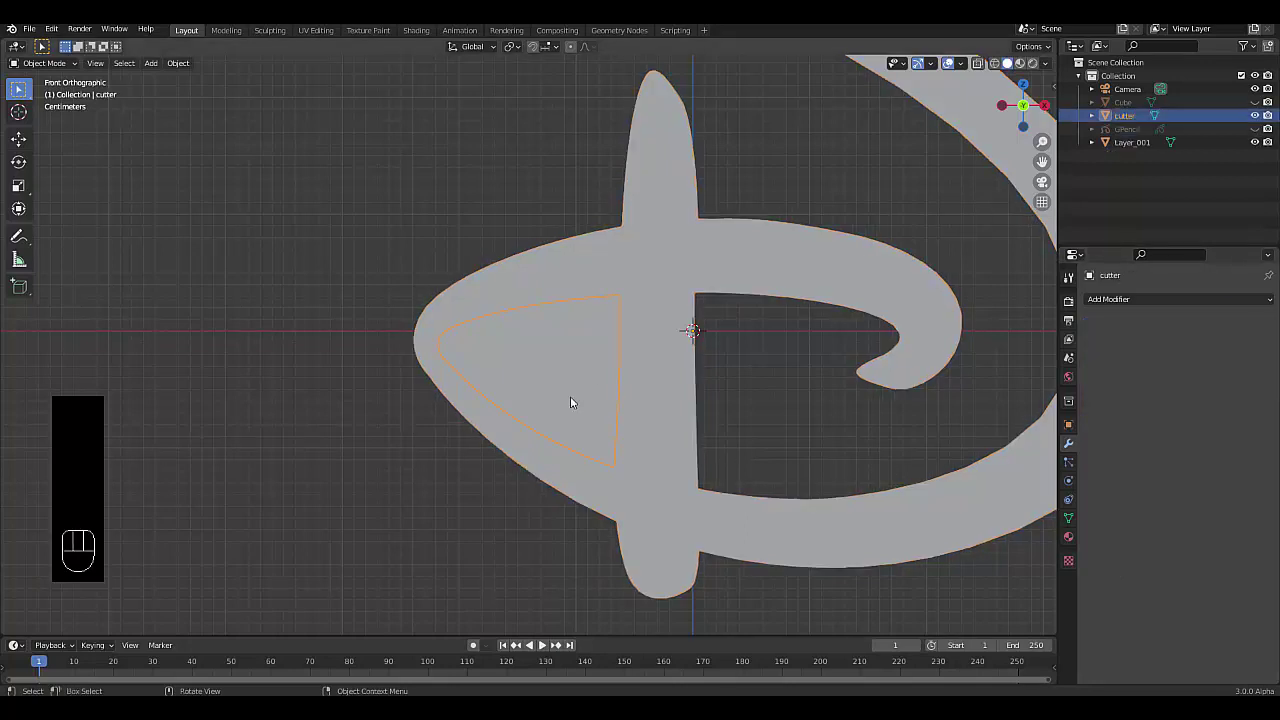
# Move the cutter aside and delete it, leaving the triangular hole in the D.
pyautogui.press('g')
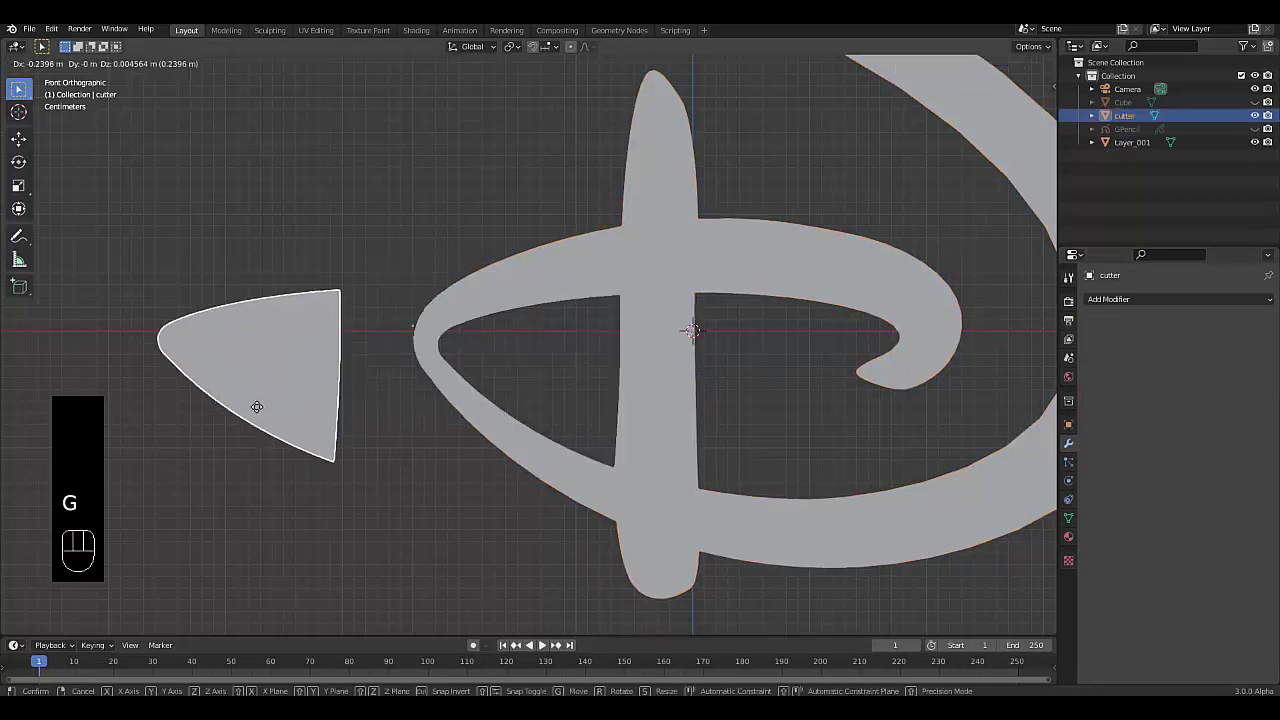
pyautogui.click(253, 407)
pyautogui.press('x')
pyautogui.click(252, 407)
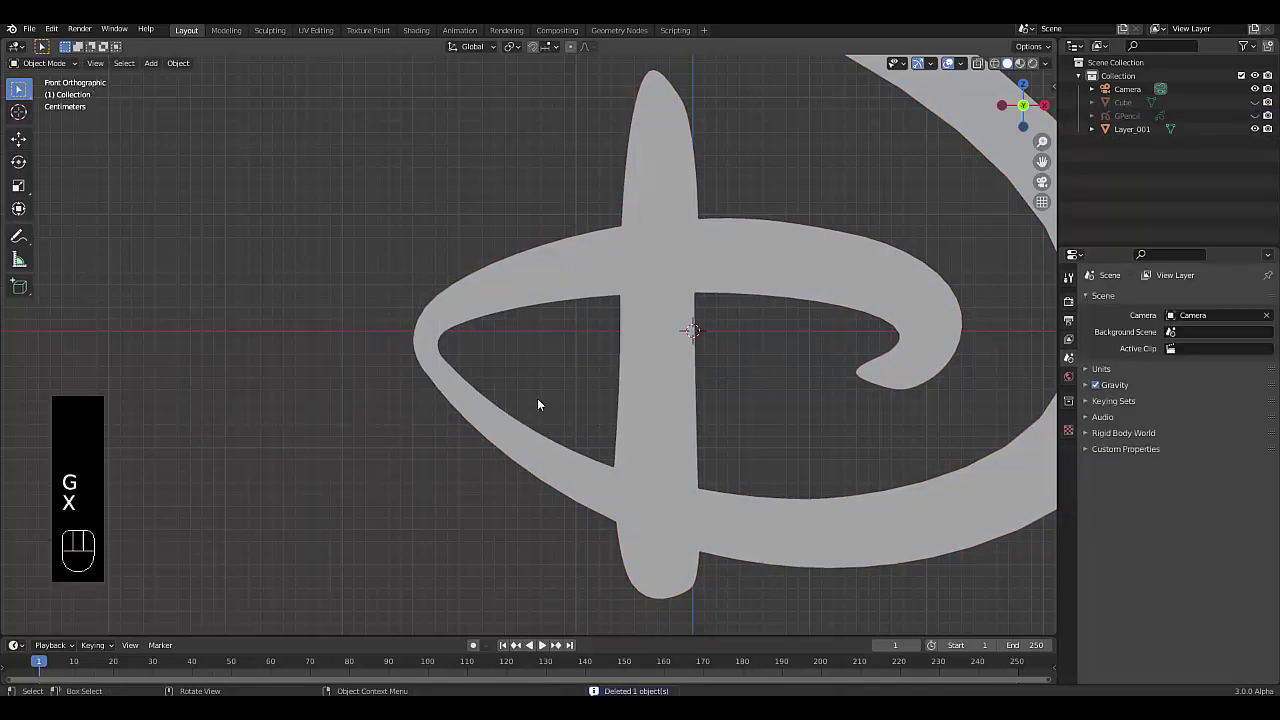
pyautogui.moveTo(537, 398); pyautogui.dragTo(570, 398, button='middle')
pyautogui.scroll(-4, 550, 415)
pyautogui.scroll(3, 553, 424)
pyautogui.scroll(2, 570, 398)
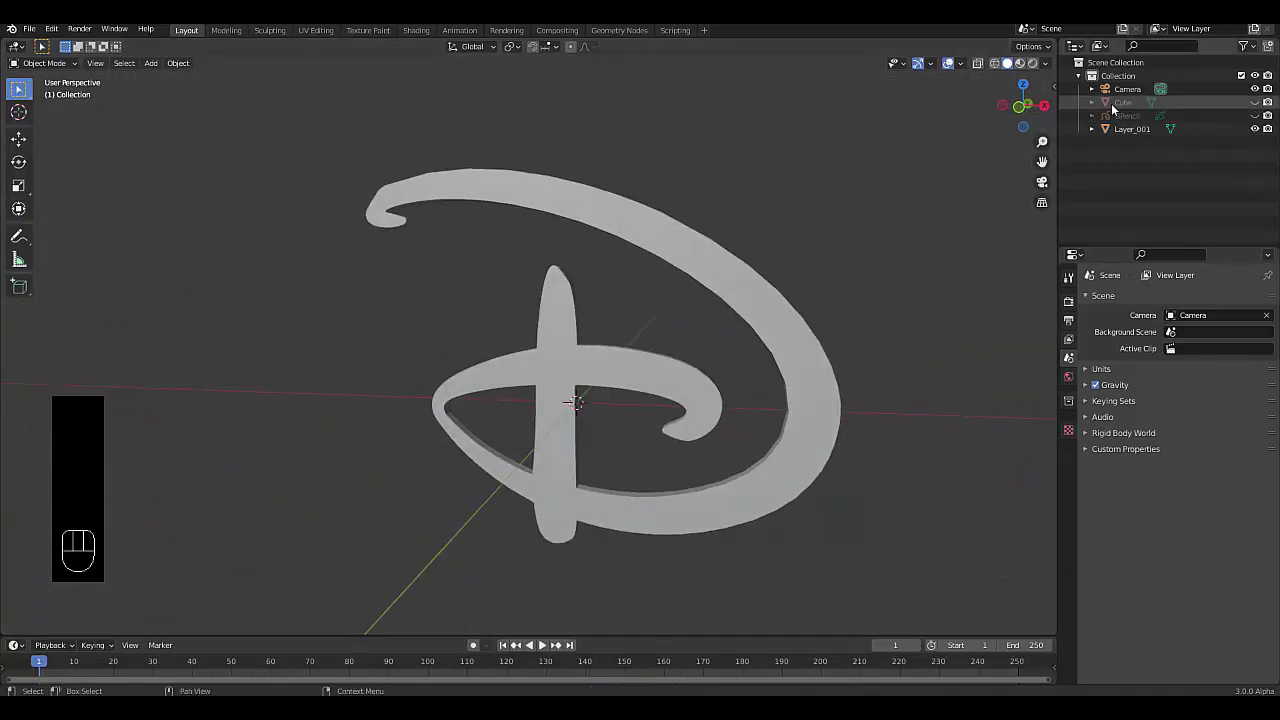
# Unhide the Cube and move the Layer_001 logo against its front face.
pyautogui.click(1255, 102)
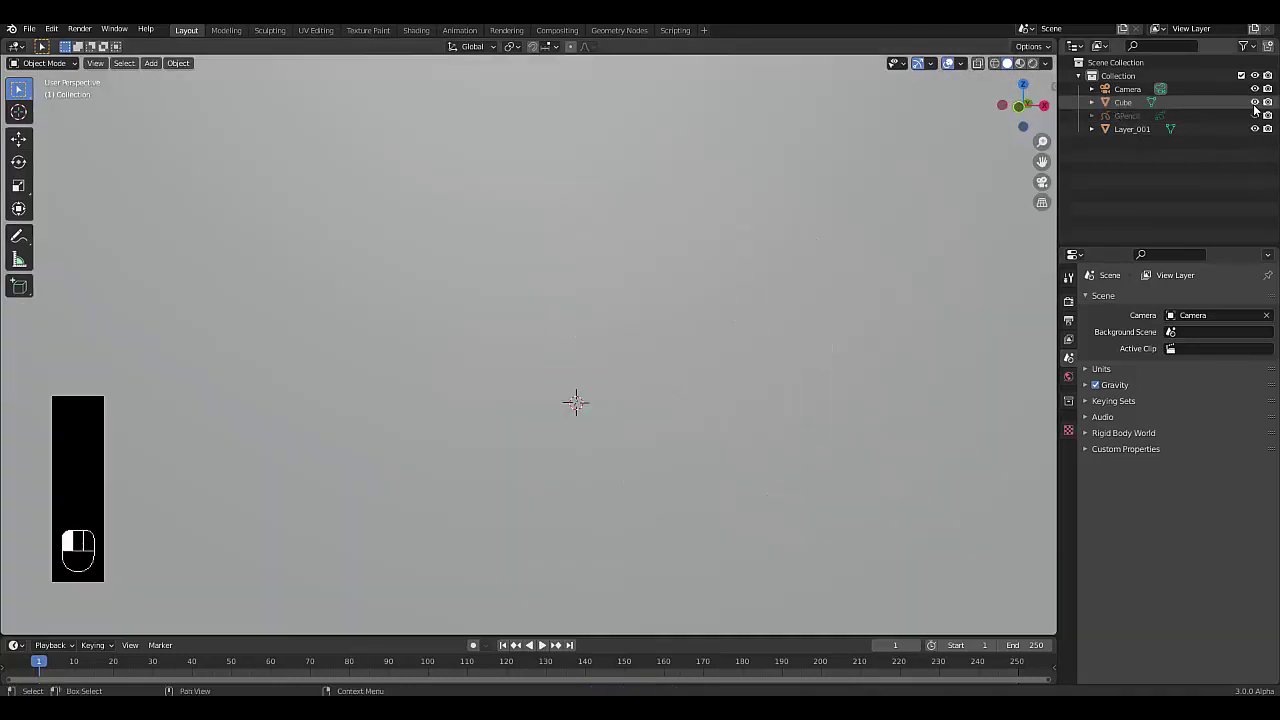
pyautogui.click(1142, 130)
pyautogui.scroll(-6, 746, 349)
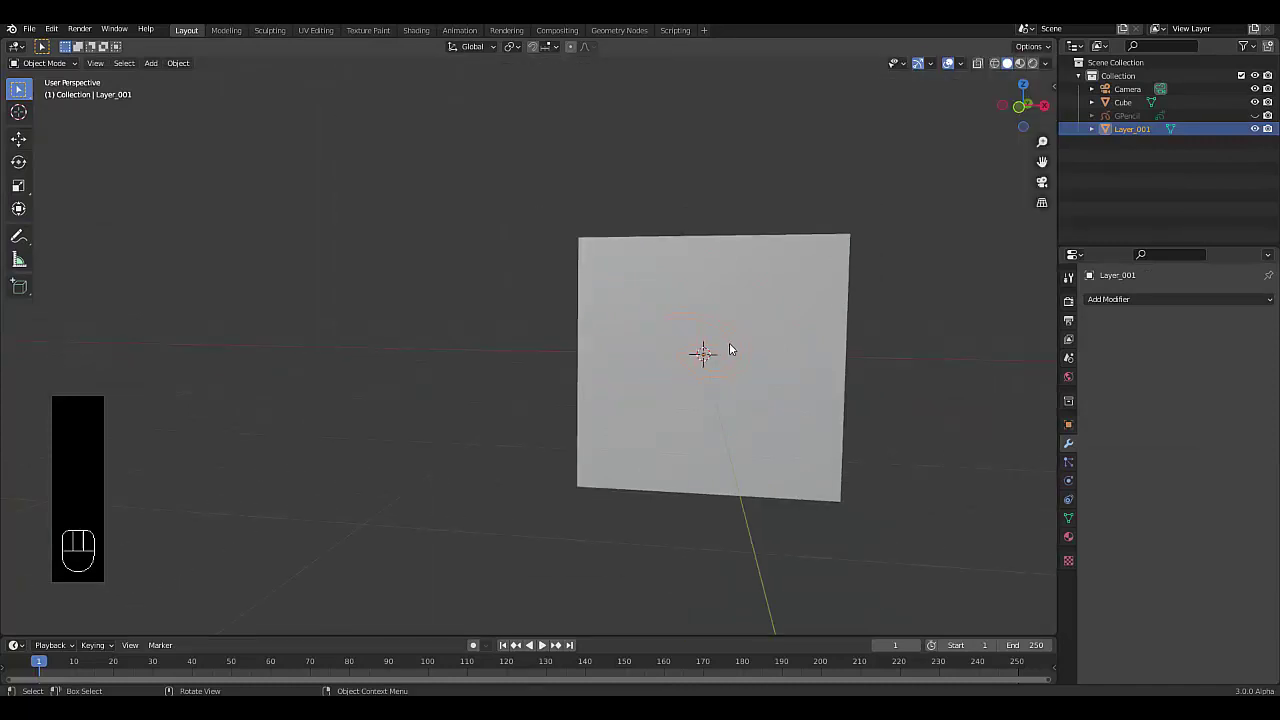
pyautogui.moveTo(729, 346); pyautogui.dragTo(620, 352, button='middle')
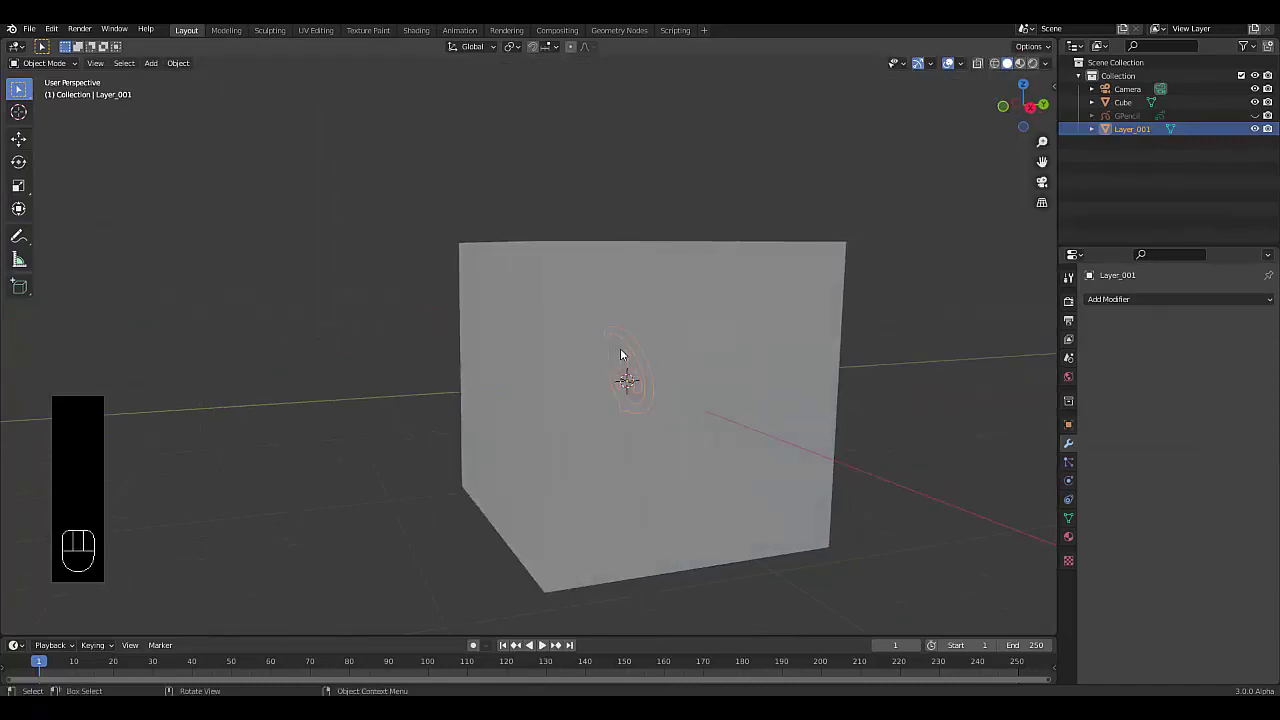
pyautogui.press('g')
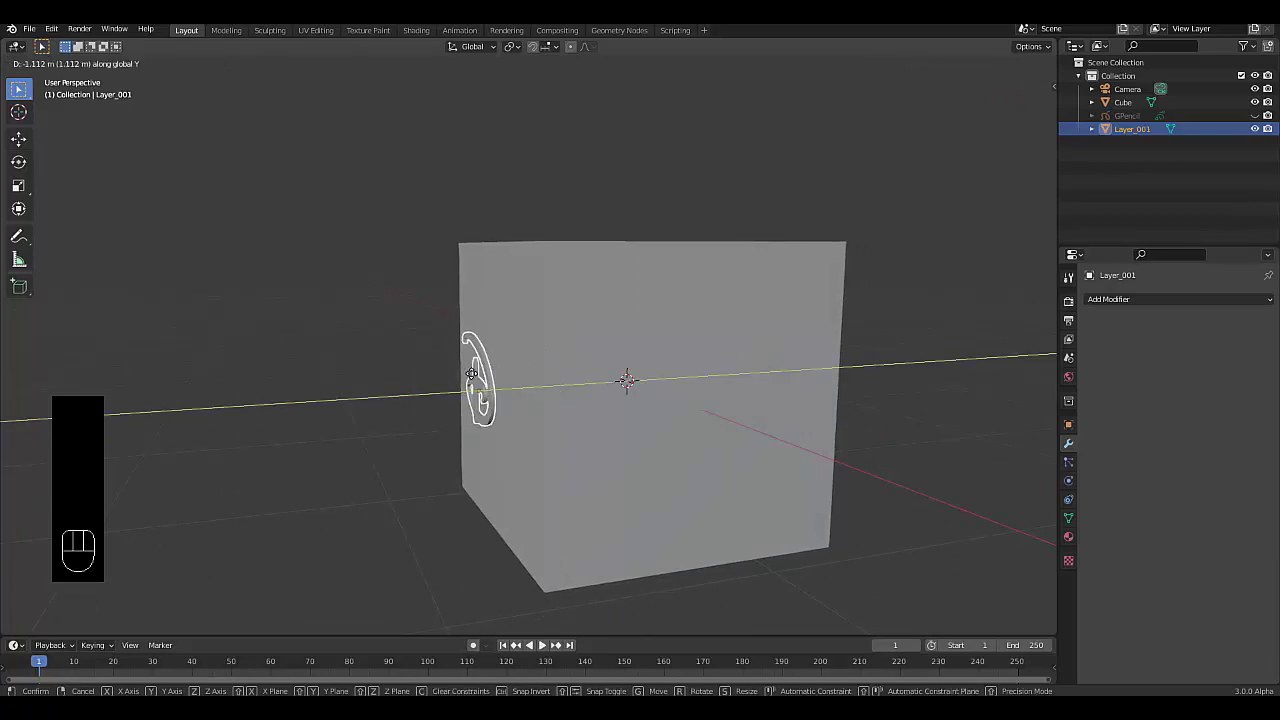
pyautogui.click(475, 397)
pyautogui.scroll(5, 475, 397)
pyautogui.moveTo(475, 397); pyautogui.dragTo(773, 390, button='middle')
pyautogui.scroll(-5, 651, 360)
pyautogui.scroll(3, 786, 369)
pyautogui.scroll(3, 786, 369)
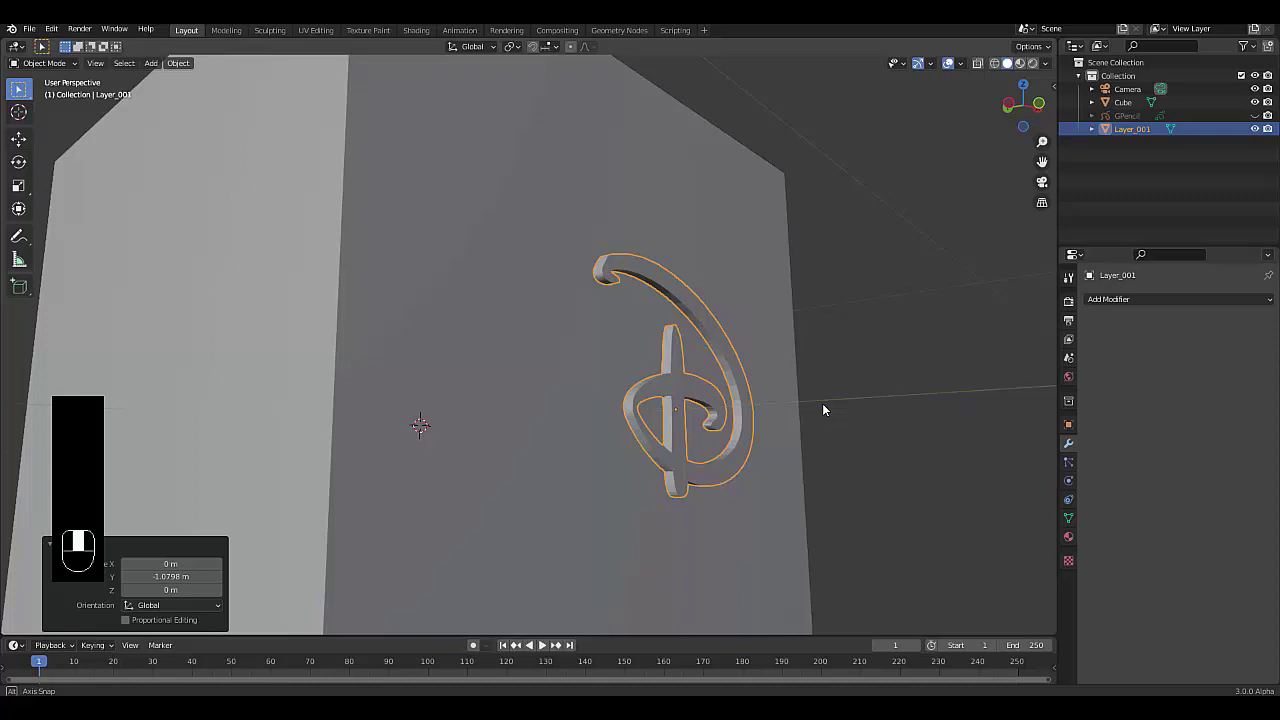
pyautogui.moveTo(822, 409); pyautogui.dragTo(679, 350, button='middle')
# From the Right view, sink the D 0.083043 m along Y partway into the cube face.
pyautogui.press('KP_3')
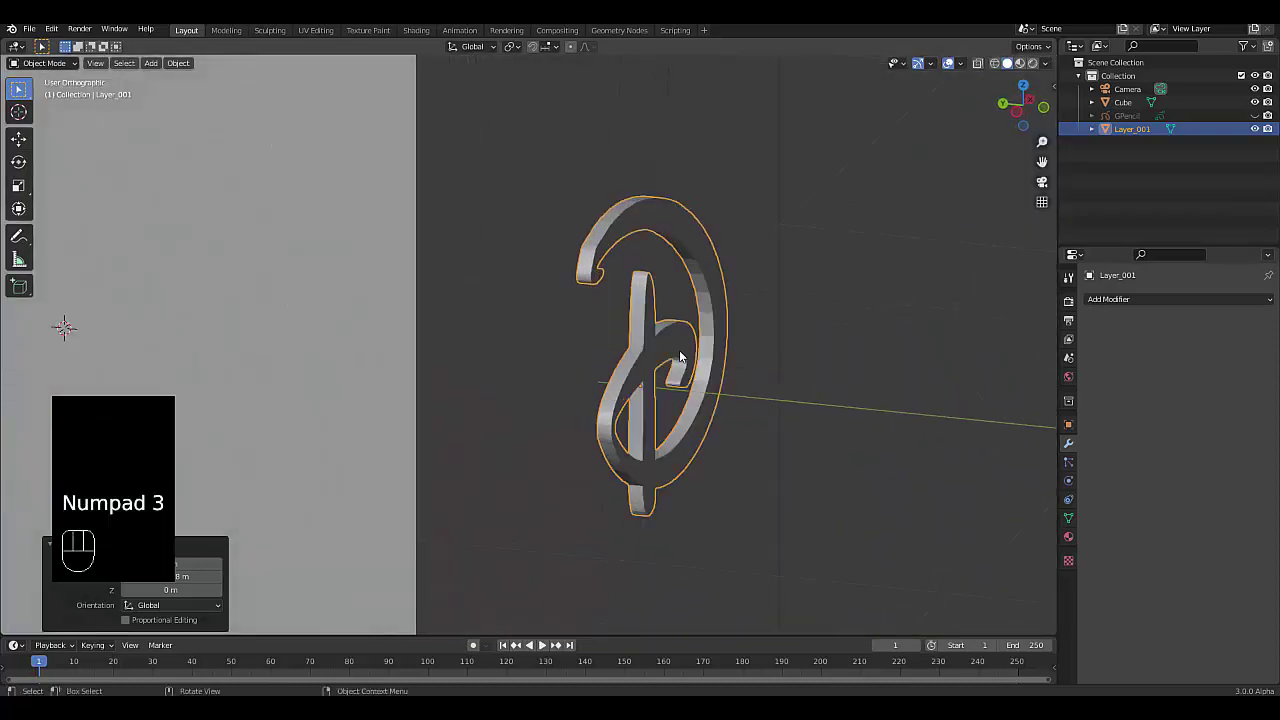
pyautogui.press('g')
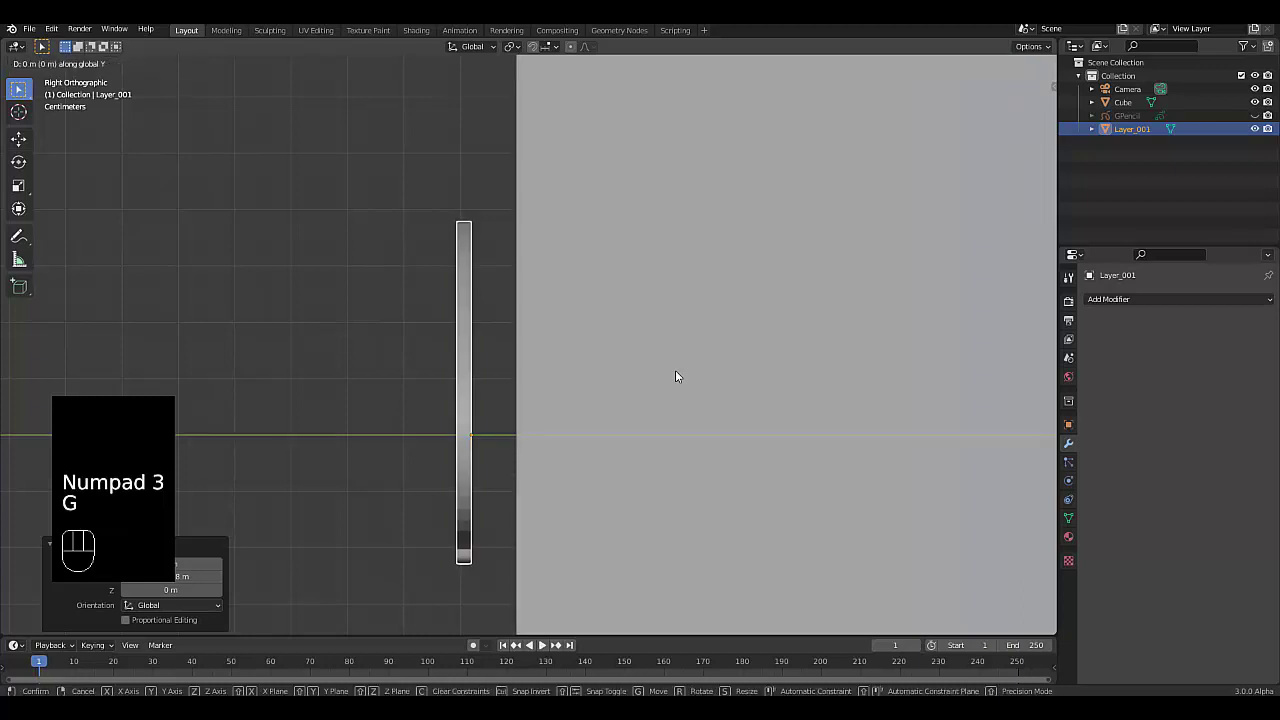
pyautogui.press('shift')
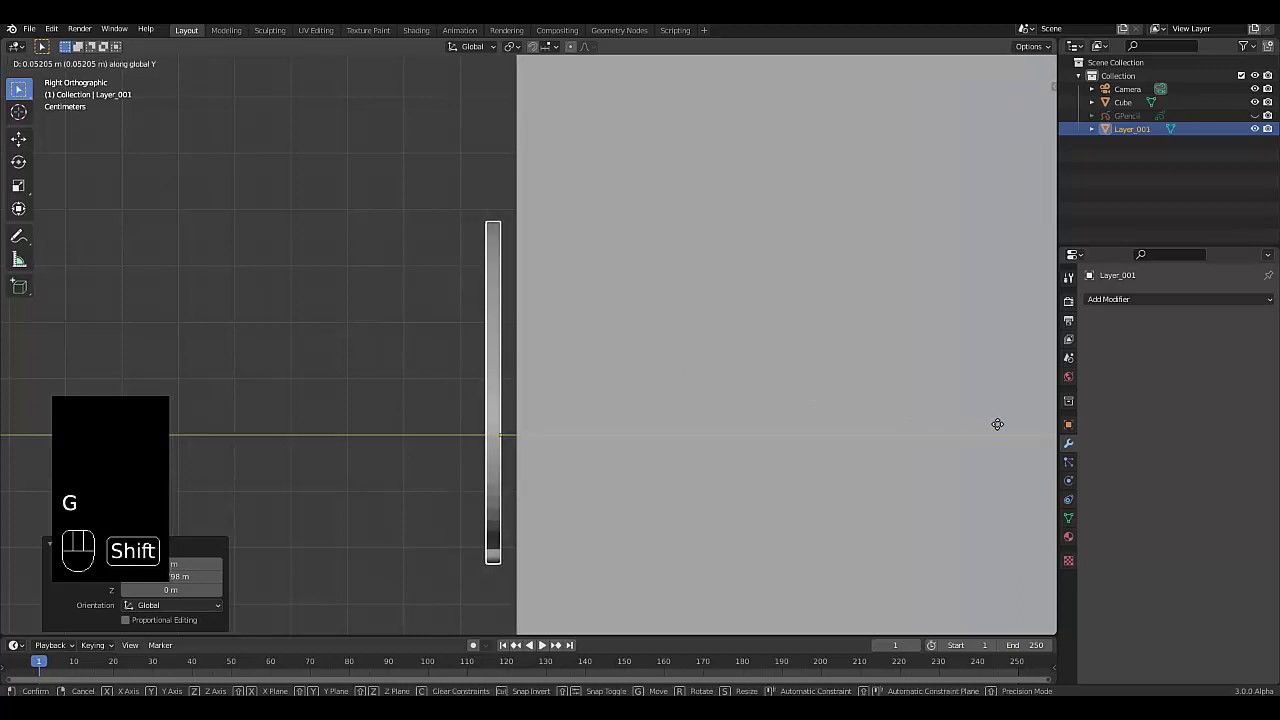
pyautogui.click(92, 433)
pyautogui.scroll(1, 487, 432)
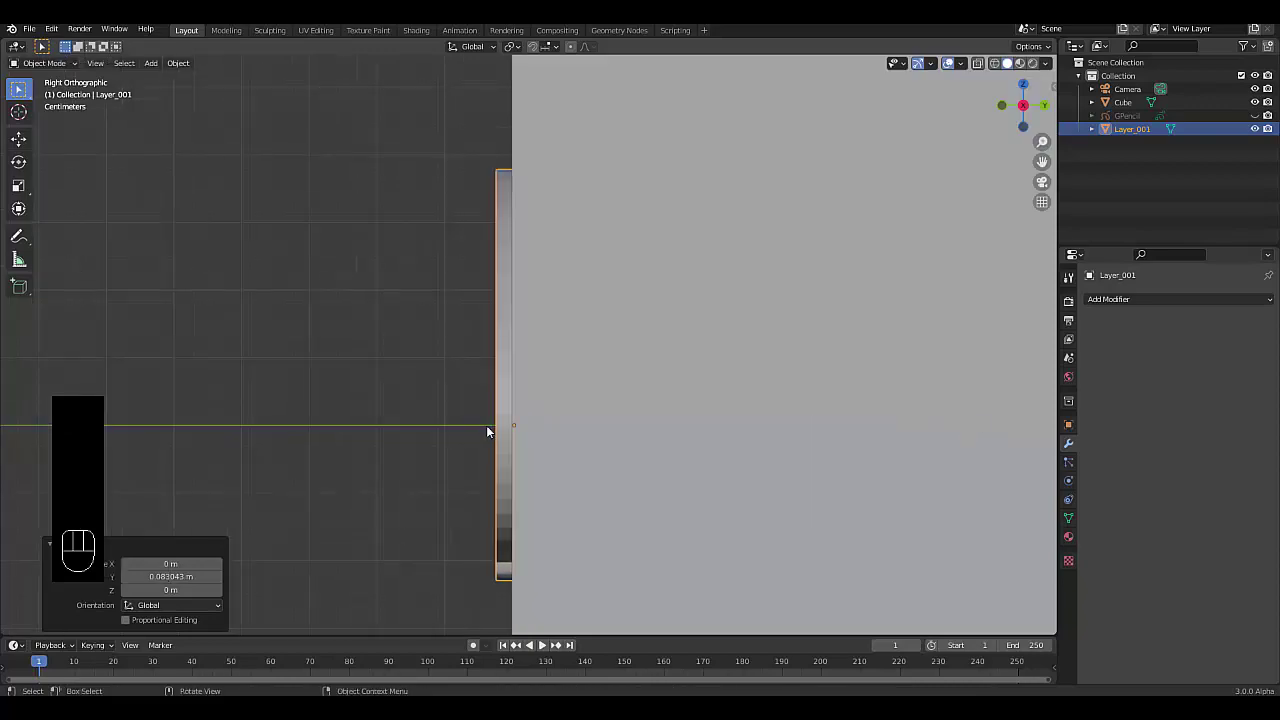
pyautogui.moveTo(486, 425); pyautogui.dragTo(1034, 338, button='middle')
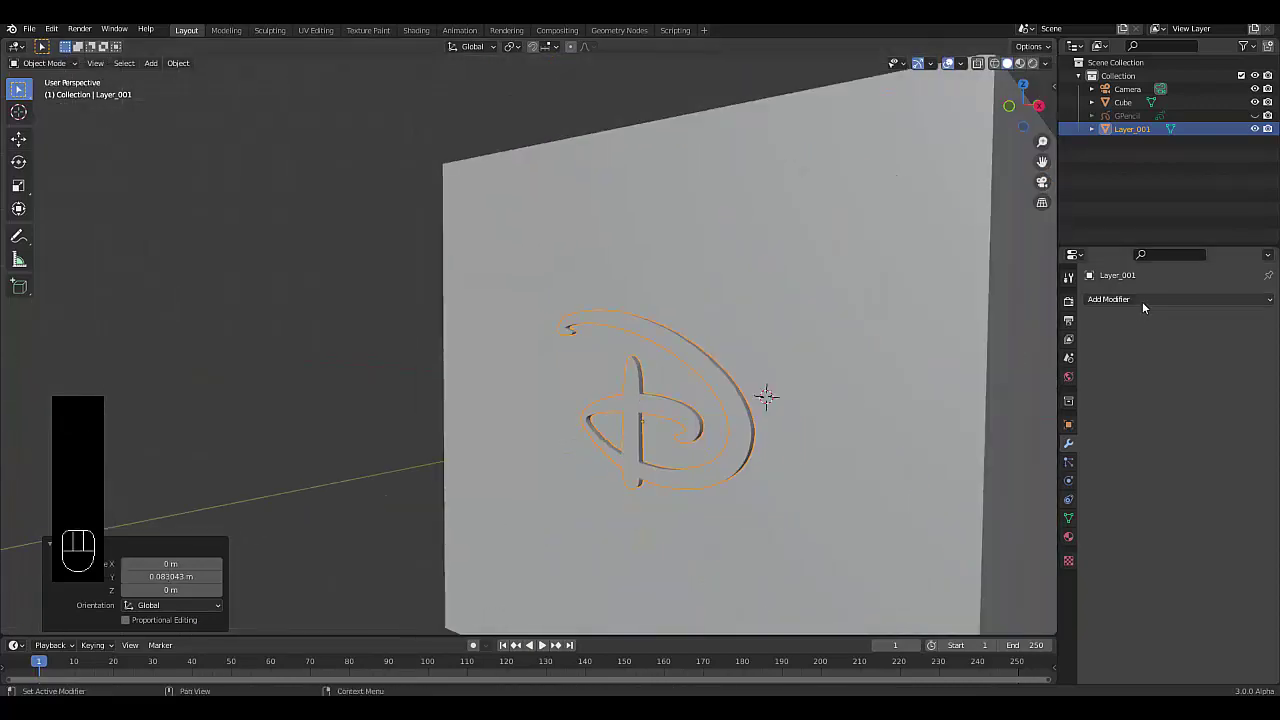
pyautogui.scroll(5, 640, 449)
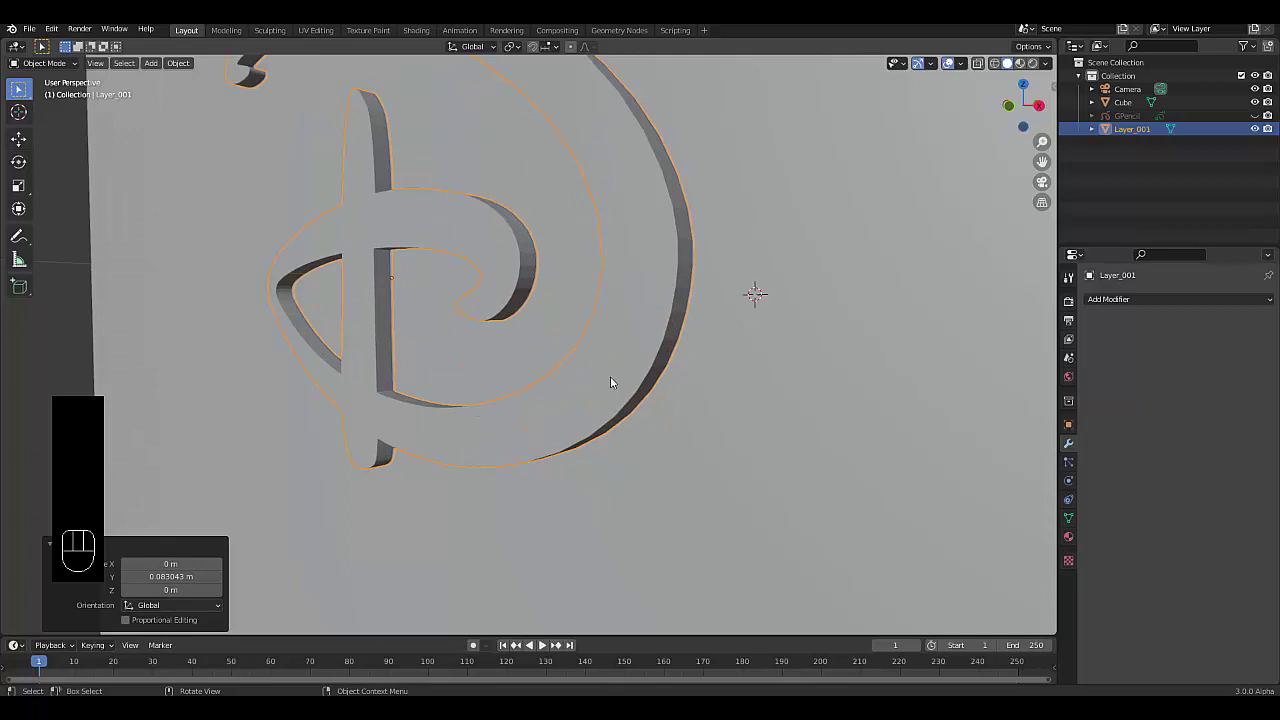
# In Edit Mode, select the D's outer rim loop and the inner stem's rim loop.
pyautogui.press('Tab')
pyautogui.press('Tab')
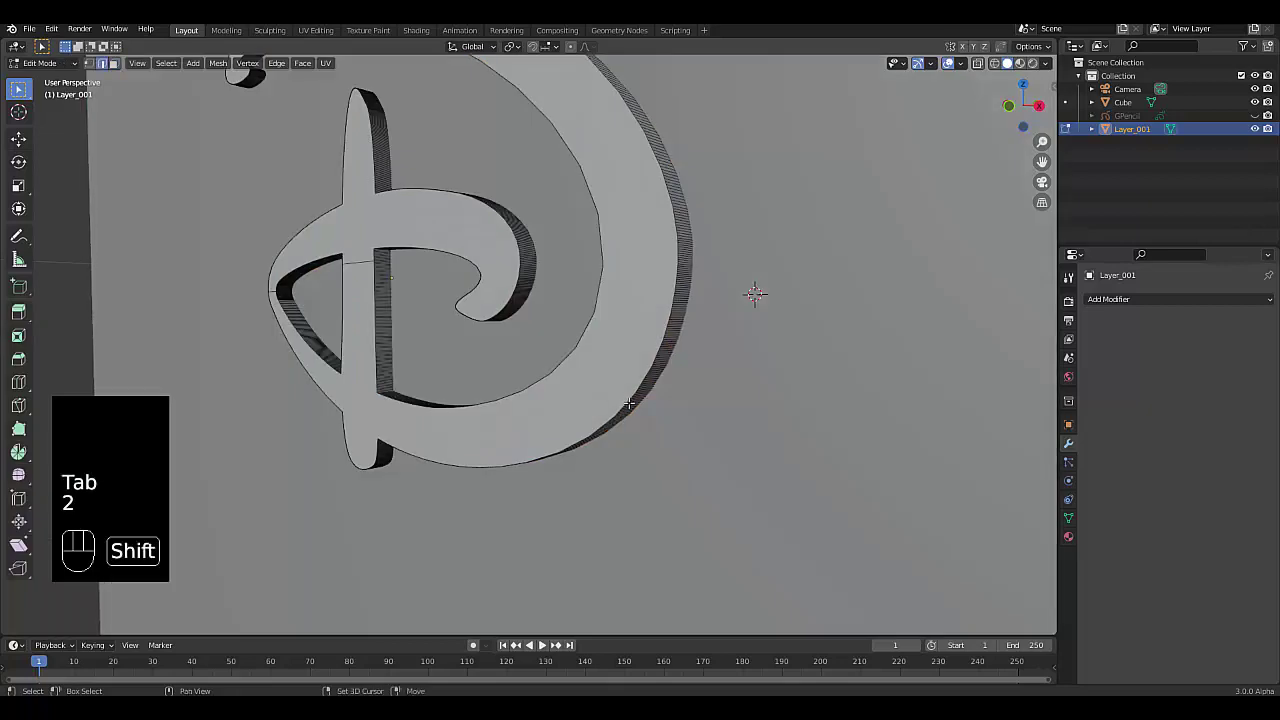
pyautogui.keyDown('alt'); pyautogui.keyDown('shift'); pyautogui.click(626, 402); pyautogui.keyUp('shift'); pyautogui.keyUp('alt')
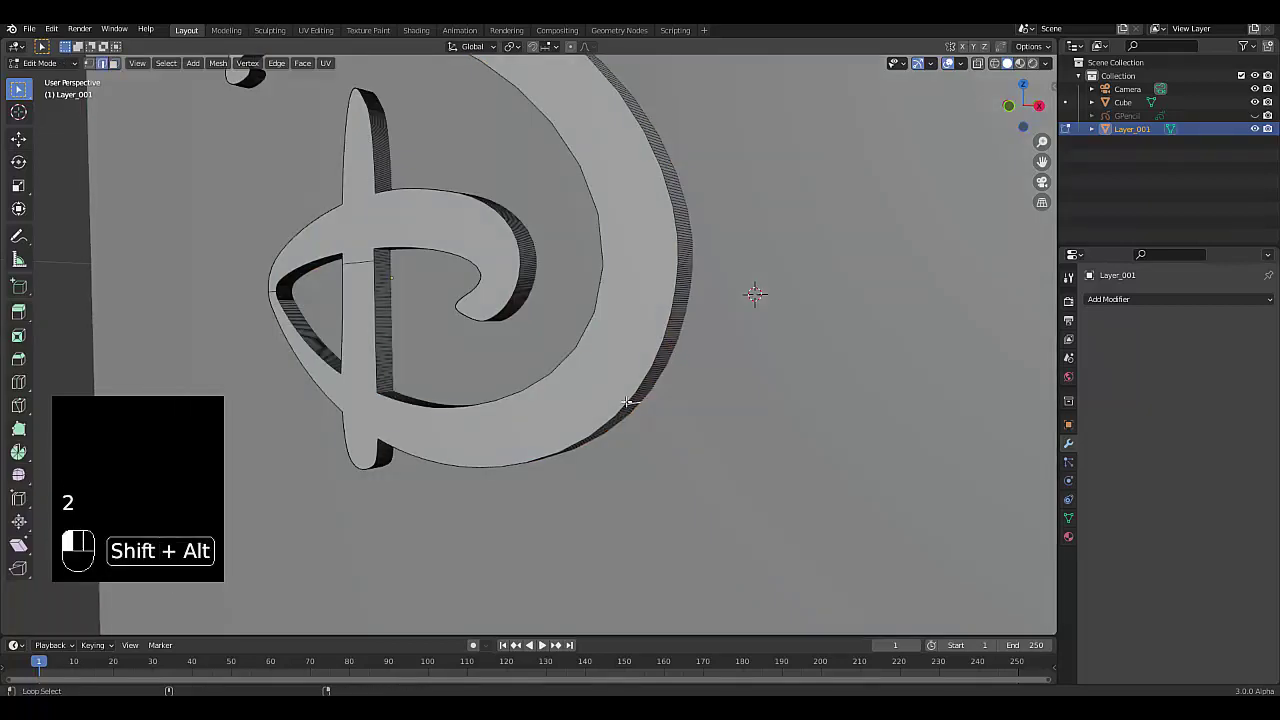
pyautogui.keyDown('alt'); pyautogui.keyDown('shift'); pyautogui.click(393, 189); pyautogui.keyUp('shift'); pyautogui.keyUp('alt')
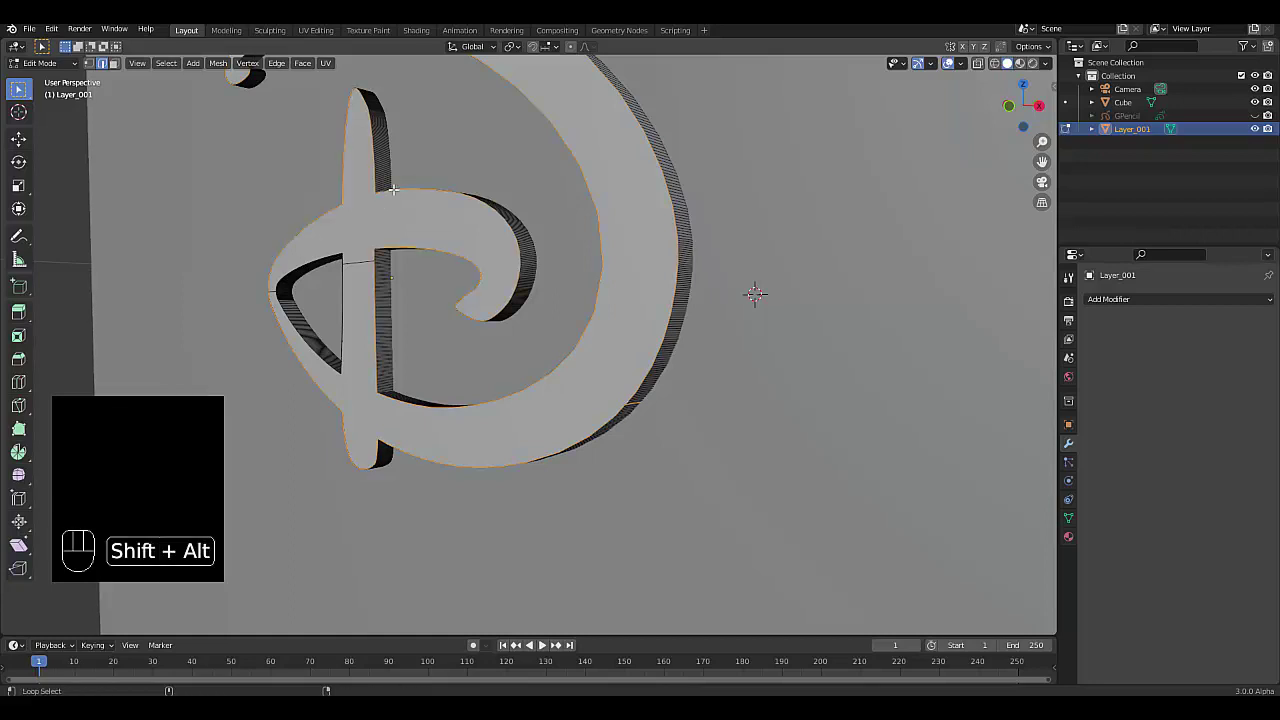
pyautogui.keyDown('alt'); pyautogui.keyDown('shift'); pyautogui.click(305, 265); pyautogui.keyUp('shift'); pyautogui.keyUp('alt')
pyautogui.scroll(3, 296, 272)
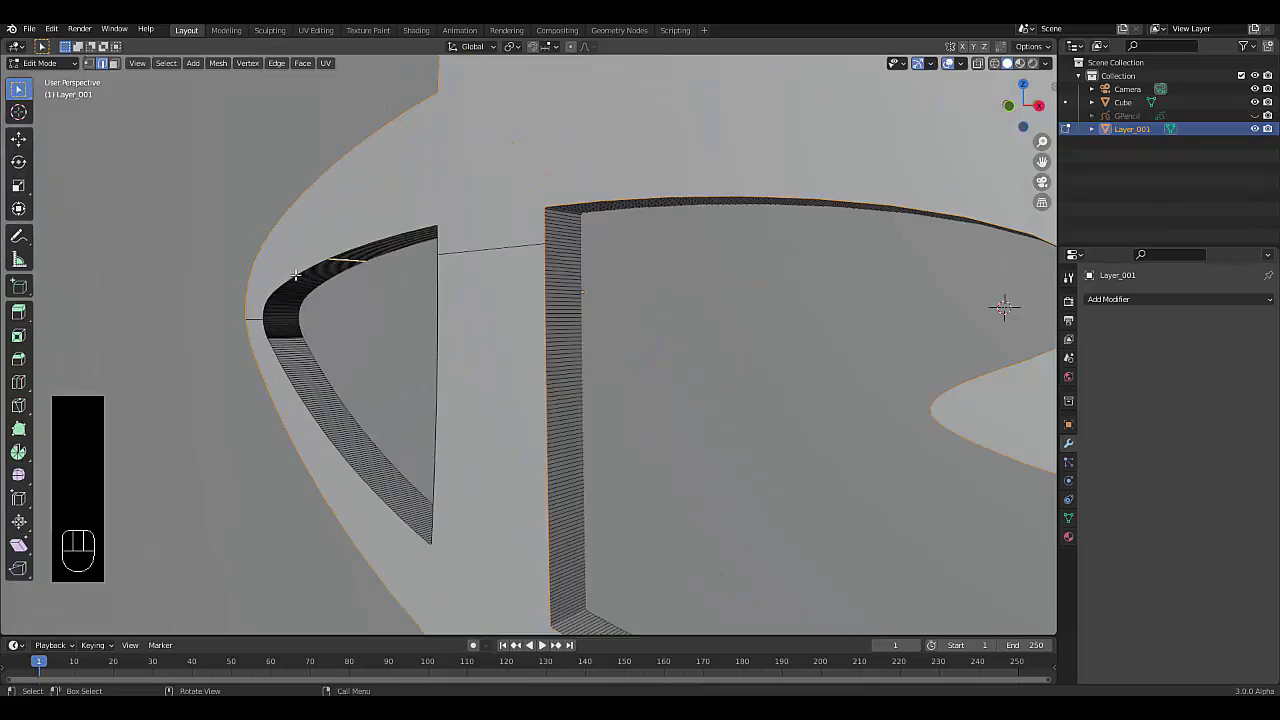
# Add the inner hole's rim edge, outer curve, inner top and lower-left curved rims to the selection.
pyautogui.keyDown('alt'); pyautogui.keyDown('shift'); pyautogui.click(435, 460); pyautogui.keyUp('shift'); pyautogui.keyUp('alt')
pyautogui.click(169, 312)
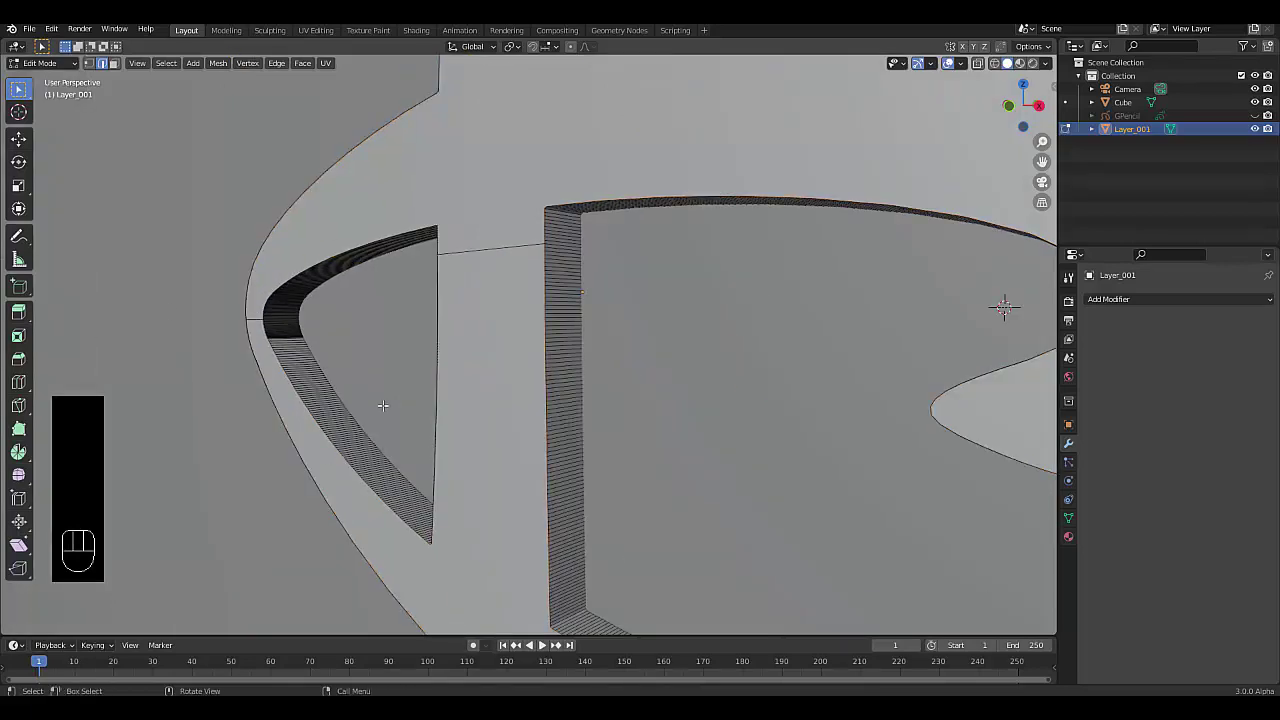
pyautogui.keyDown('alt'); pyautogui.keyDown('shift'); pyautogui.click(436, 412); pyautogui.keyUp('shift'); pyautogui.keyUp('alt')
pyautogui.keyDown('alt'); pyautogui.keyDown('shift'); pyautogui.click(331, 172); pyautogui.keyUp('shift'); pyautogui.keyUp('alt')
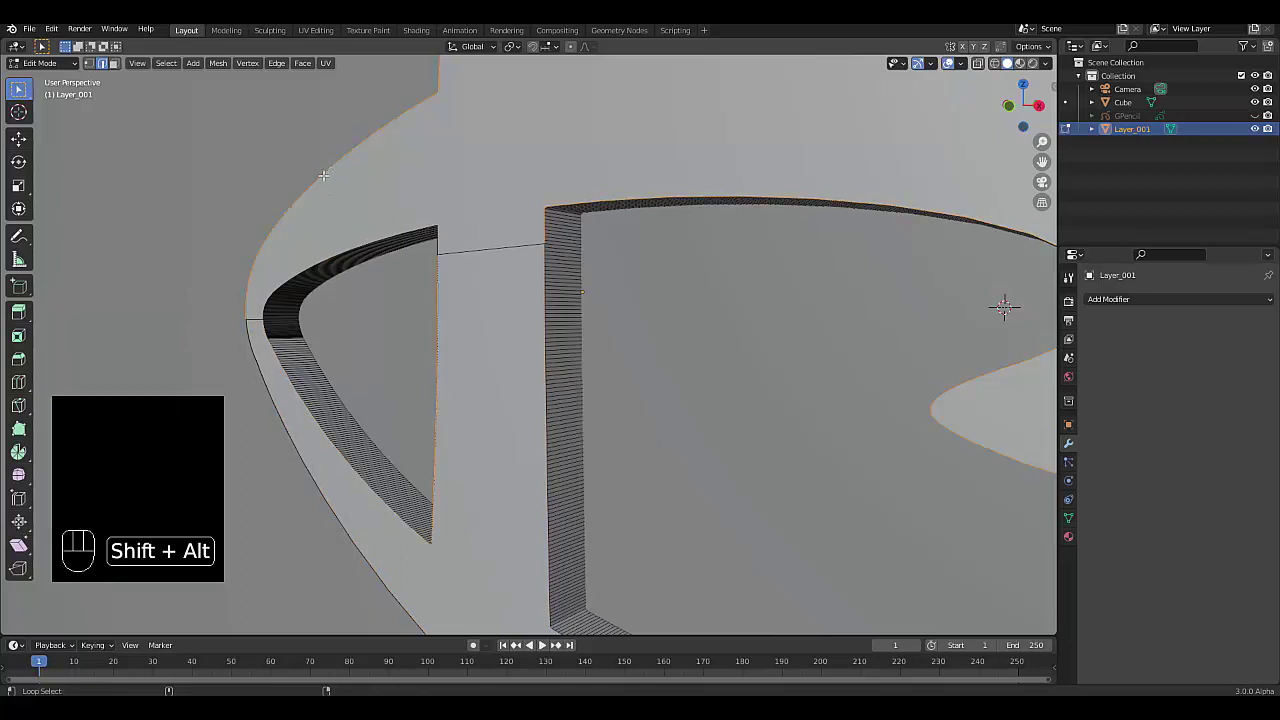
pyautogui.keyDown('alt'); pyautogui.keyDown('shift'); pyautogui.click(315, 479); pyautogui.keyUp('shift'); pyautogui.keyUp('alt')
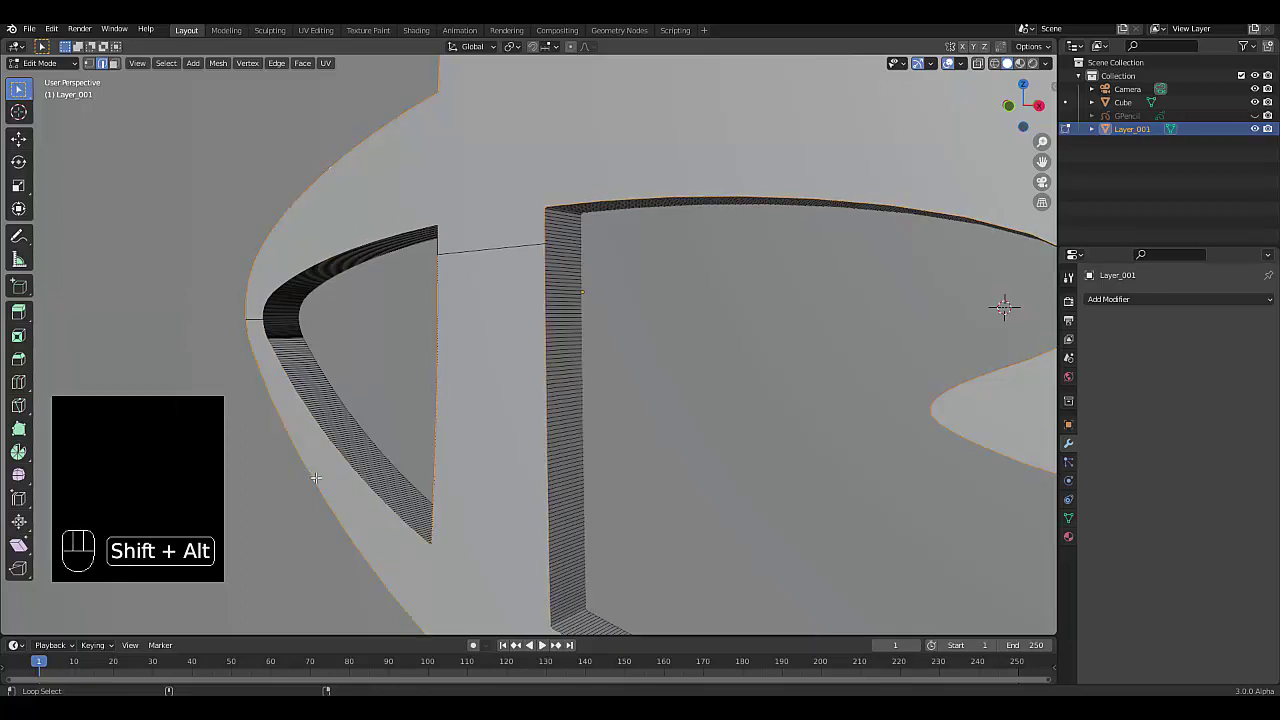
pyautogui.scroll(-6, 315, 478)
pyautogui.moveTo(472, 464); pyautogui.dragTo(600, 440, button='middle')
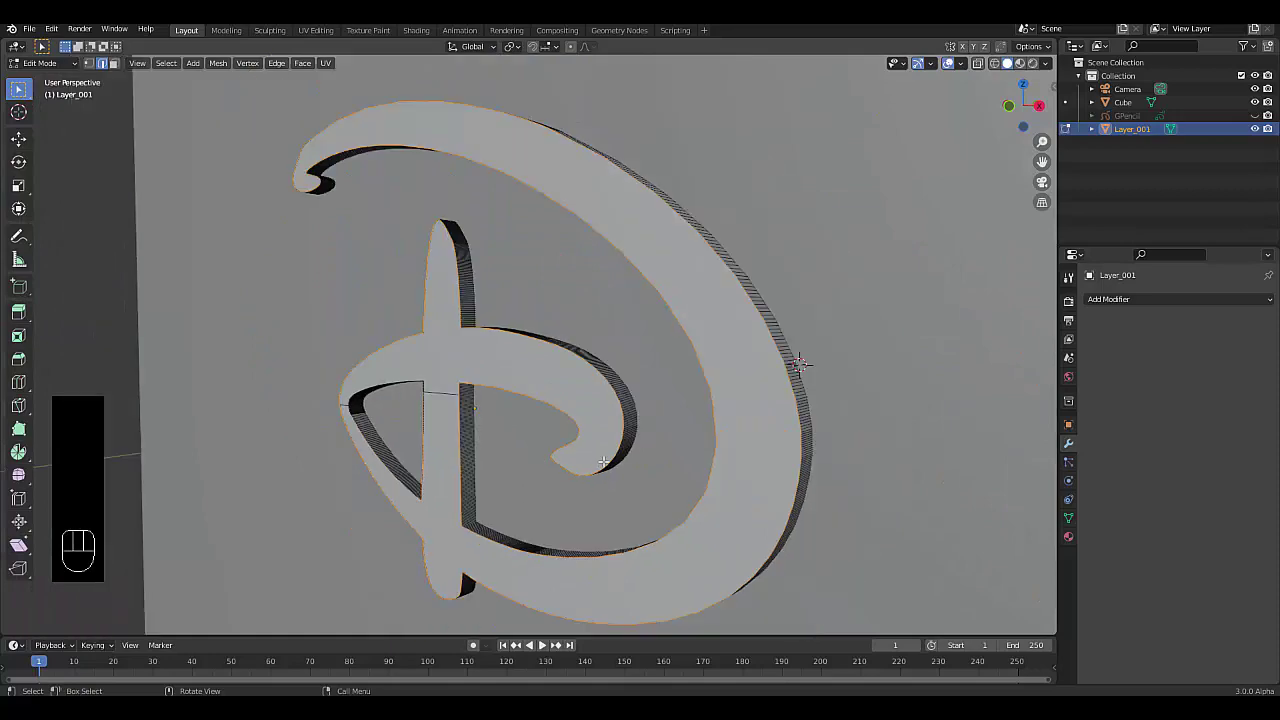
pyautogui.scroll(6, 620, 434)
pyautogui.press('ctrl')
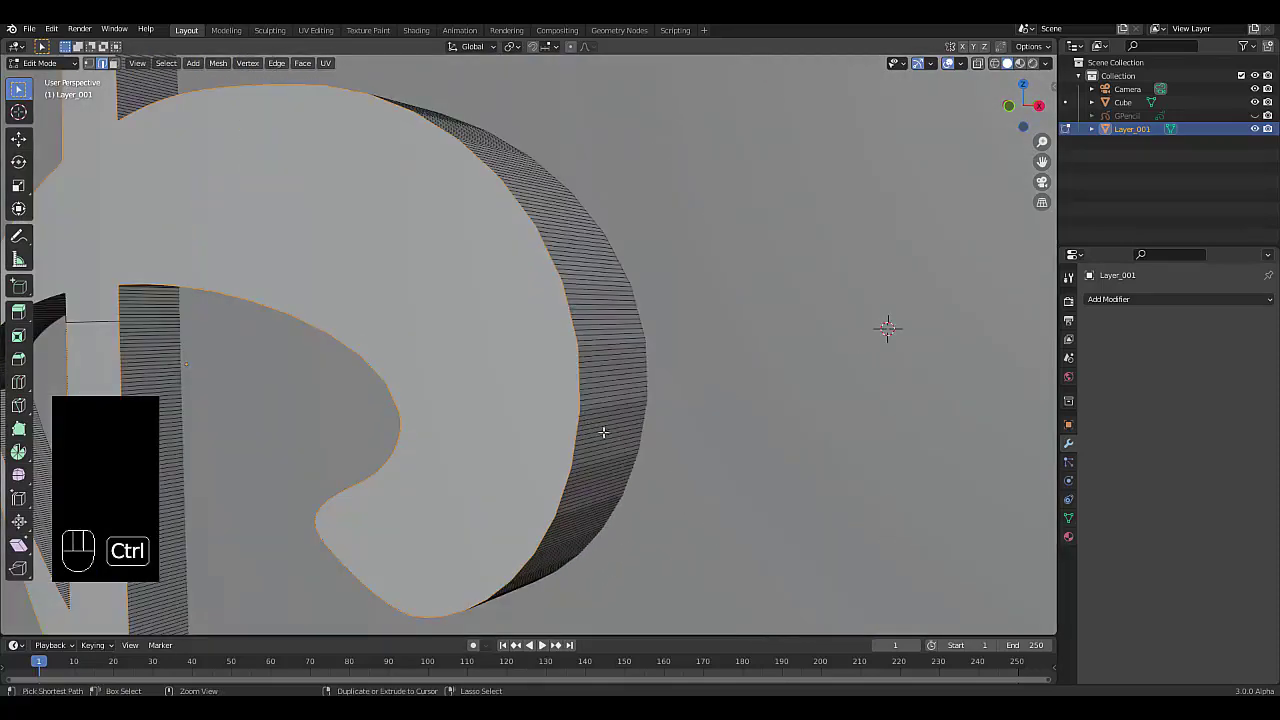
pyautogui.hotkey('ctrl', 'b')
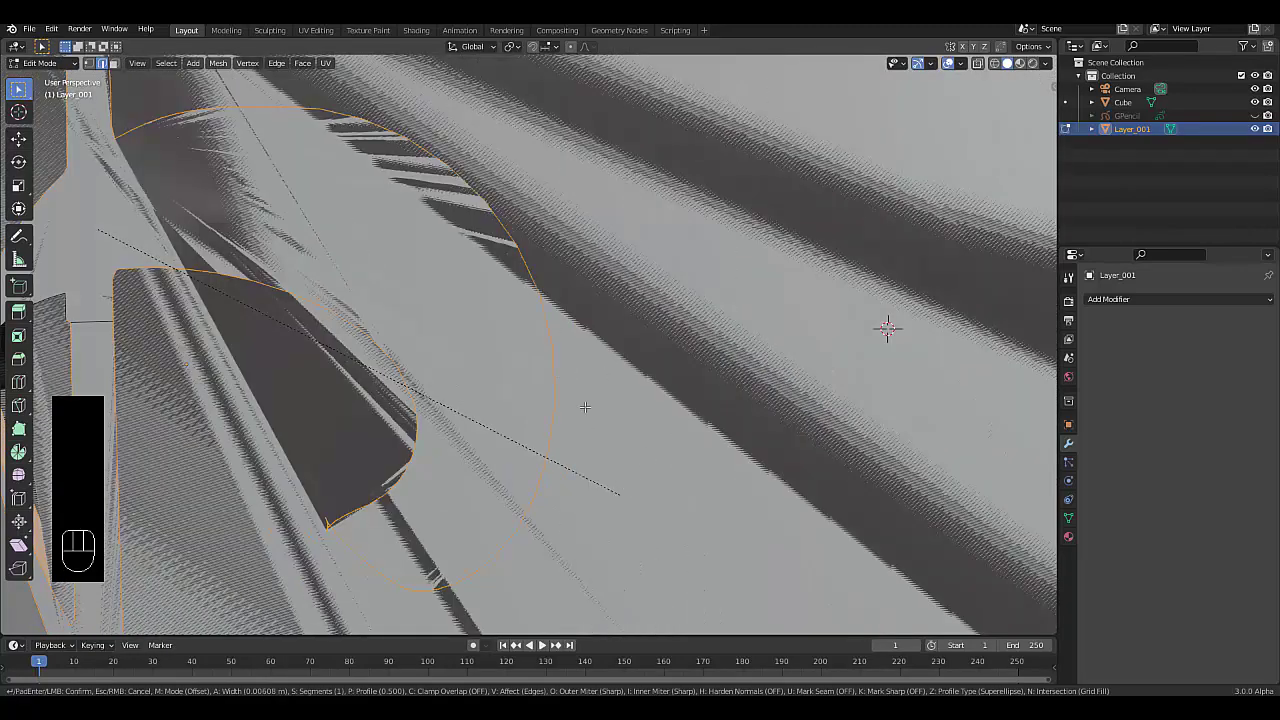
pyautogui.click(585, 407)
pyautogui.hotkey('ctrl', 'z')
pyautogui.scroll(-8, 580, 420)
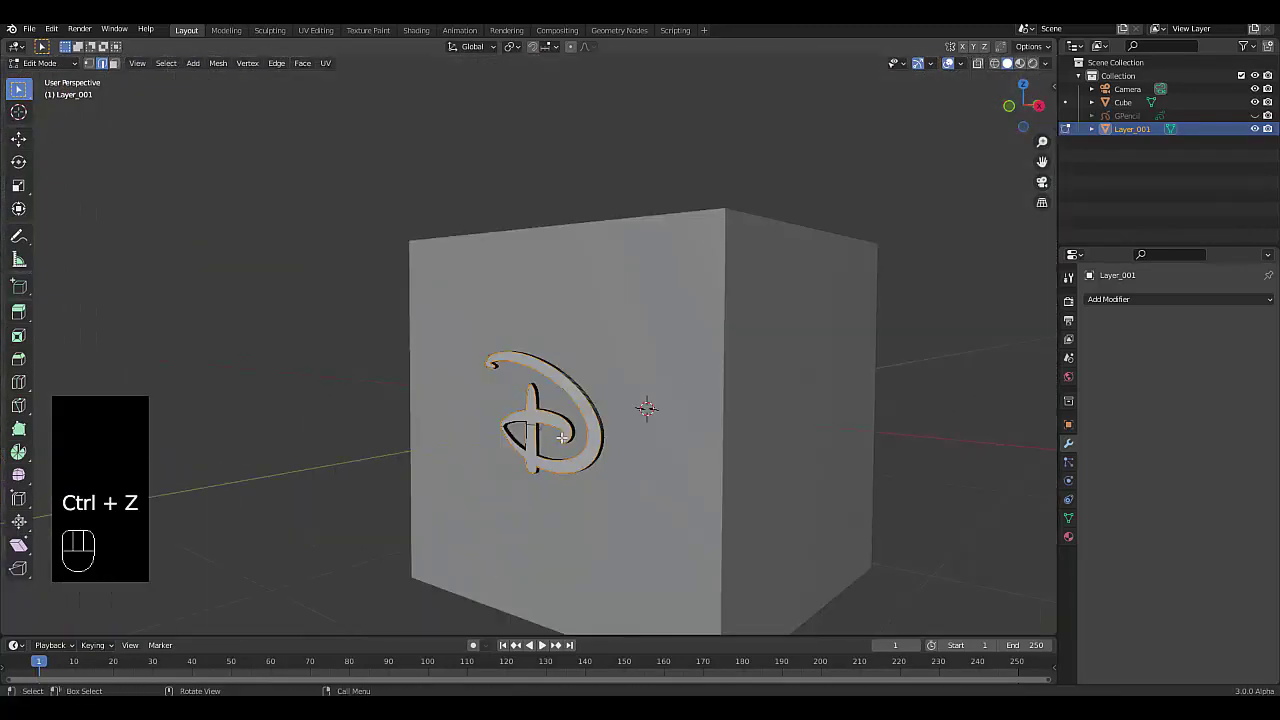
# Back in Object Mode, select the D logo and give it a new material.
pyautogui.moveTo(562, 437); pyautogui.dragTo(623, 432, button='middle')
pyautogui.press('Tab')
pyautogui.scroll(-4, 726, 500)
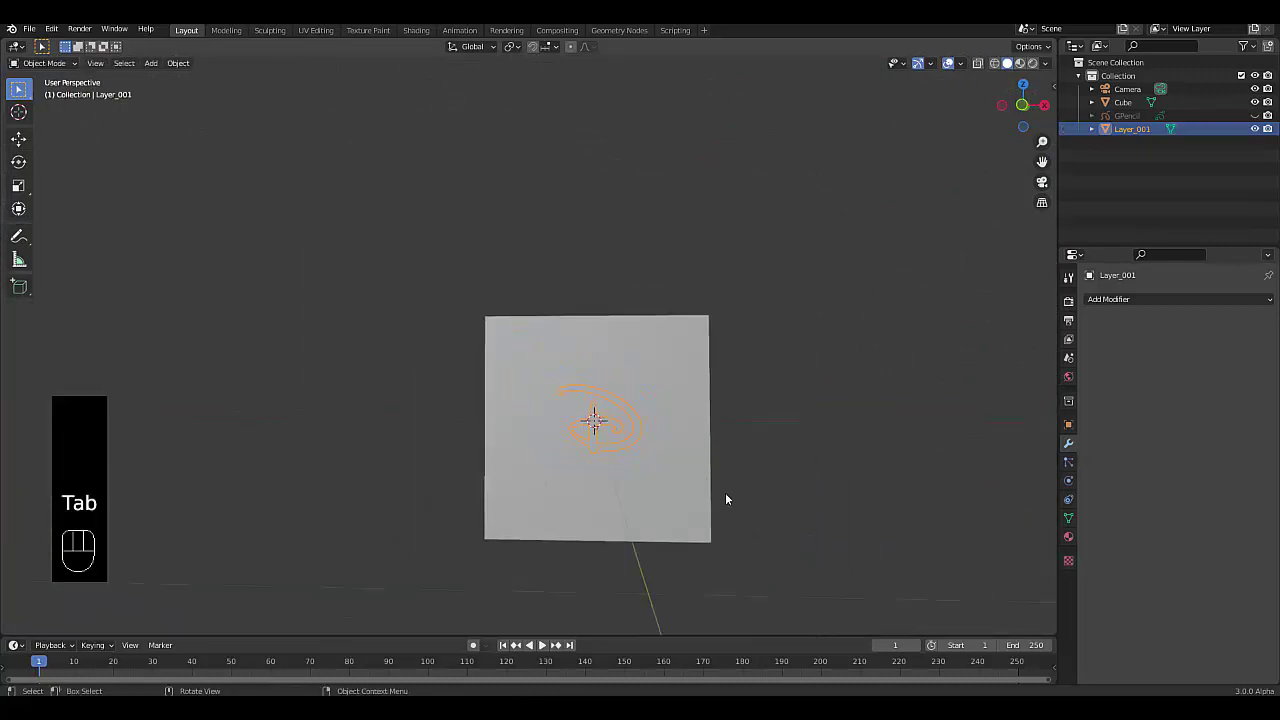
pyautogui.click(725, 492)
pyautogui.scroll(4, 677, 466)
pyautogui.moveTo(597, 423)
pyautogui.mouseDown(button='middle')
pyautogui.moveTo(680, 417)
pyautogui.moveTo(483, 440)
pyautogui.moveTo(600, 449)
pyautogui.moveTo(621, 431)
pyautogui.mouseUp(button='middle')
pyautogui.click(590, 427)
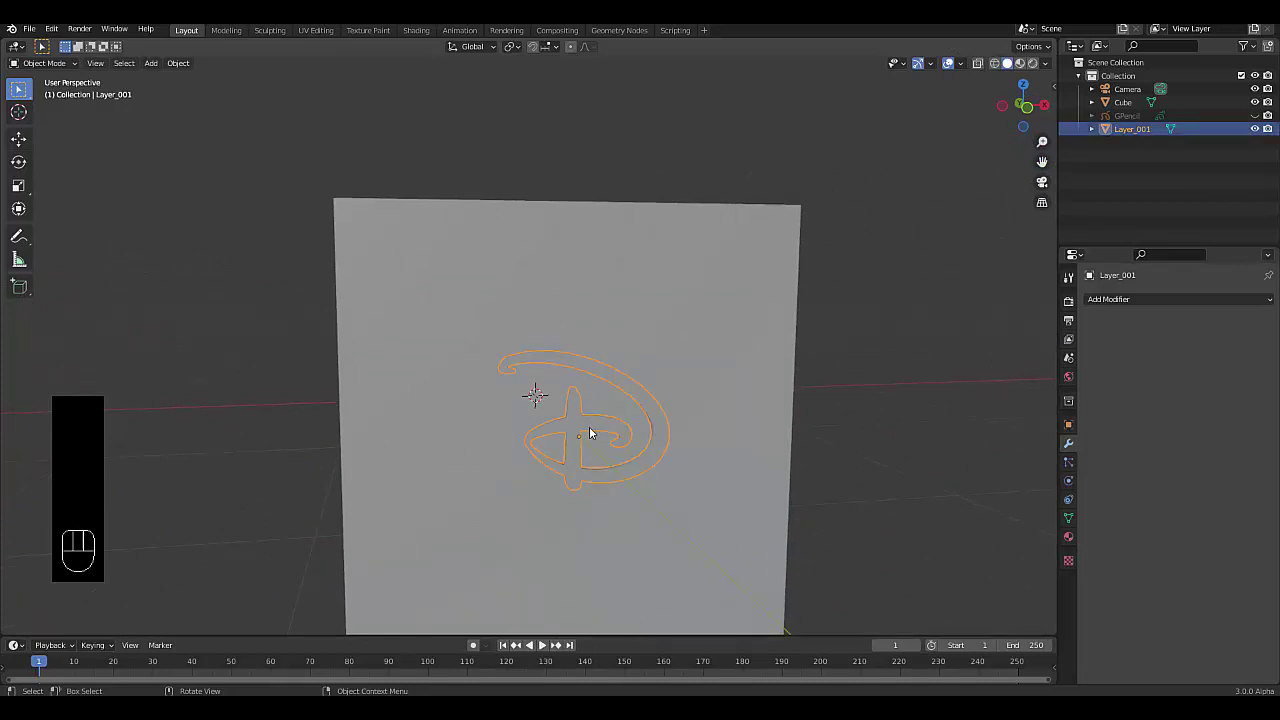
pyautogui.click(1068, 536)
pyautogui.click(1176, 357)
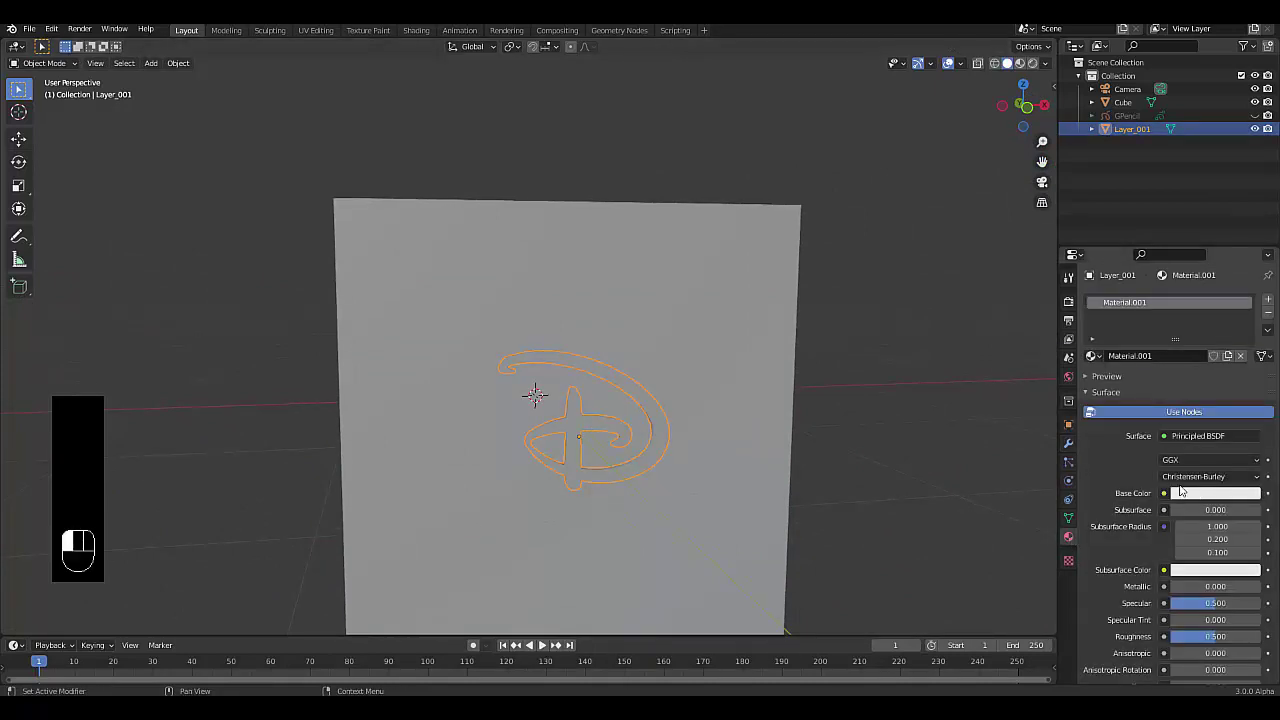
# Make the logo's surface a blue Emission shader with strength 30.
pyautogui.click(1215, 440)
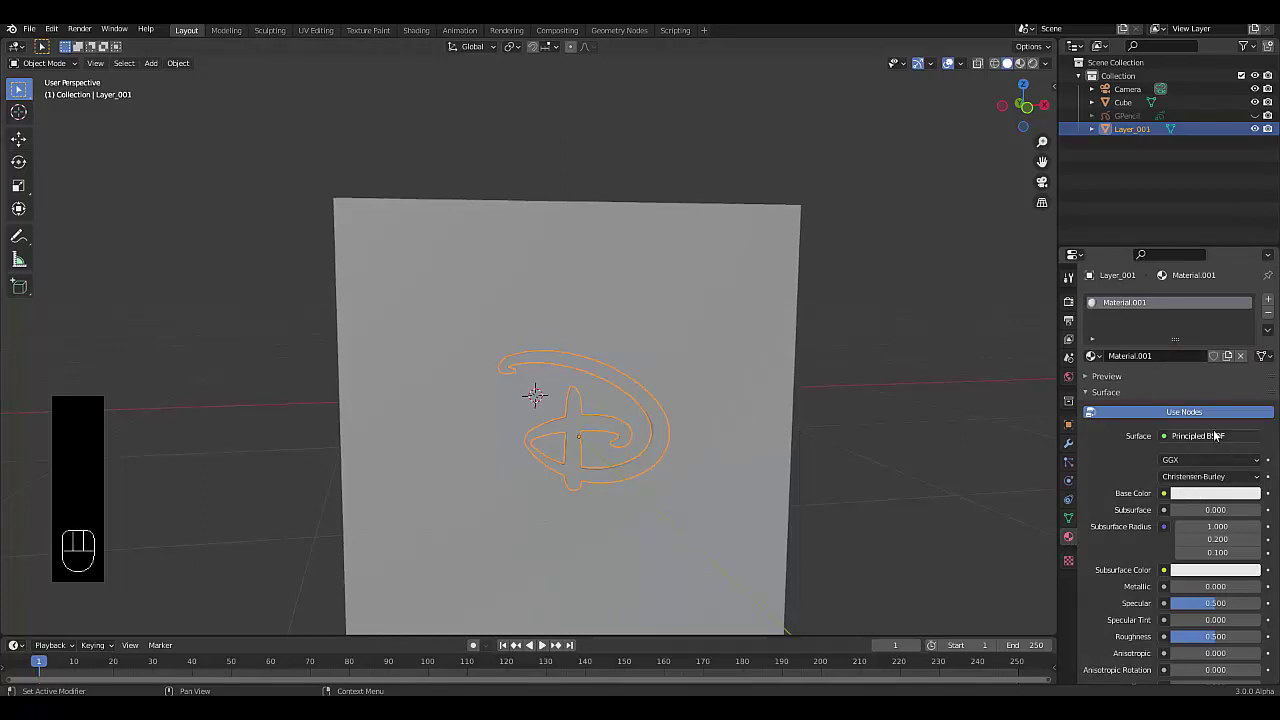
pyautogui.click(1120, 172)
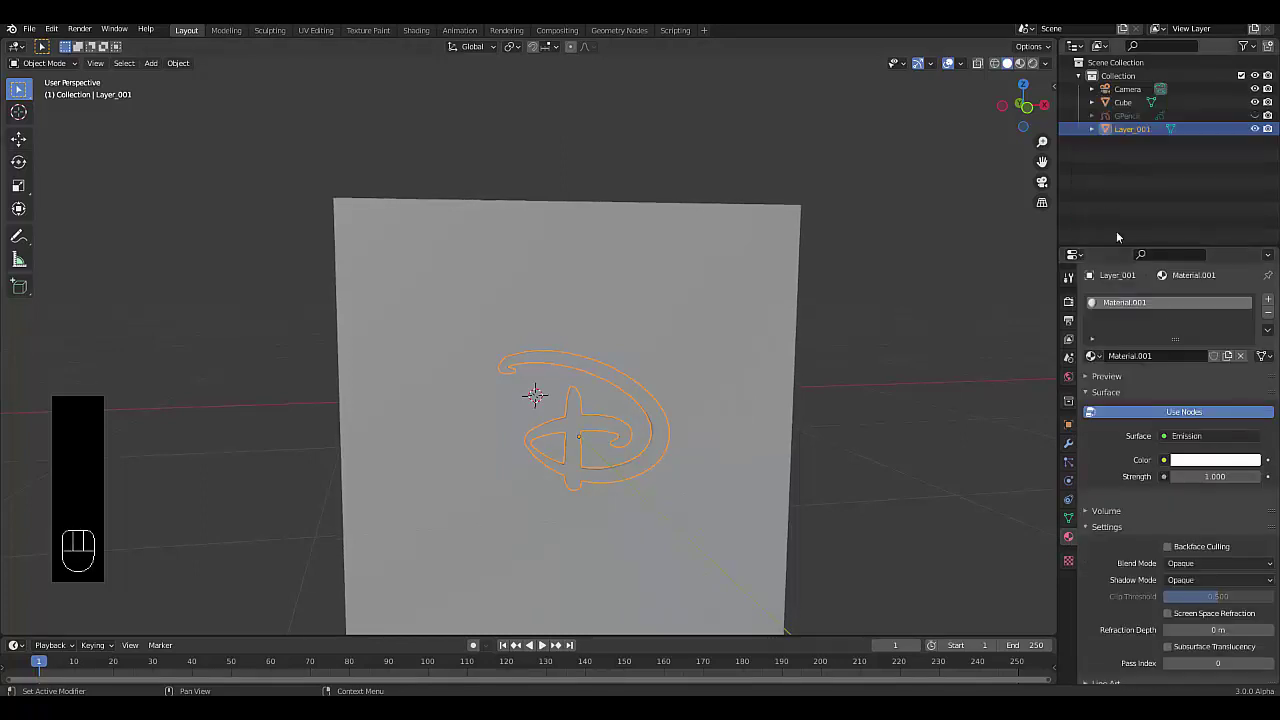
pyautogui.click(1210, 459)
pyautogui.click(1178, 284)
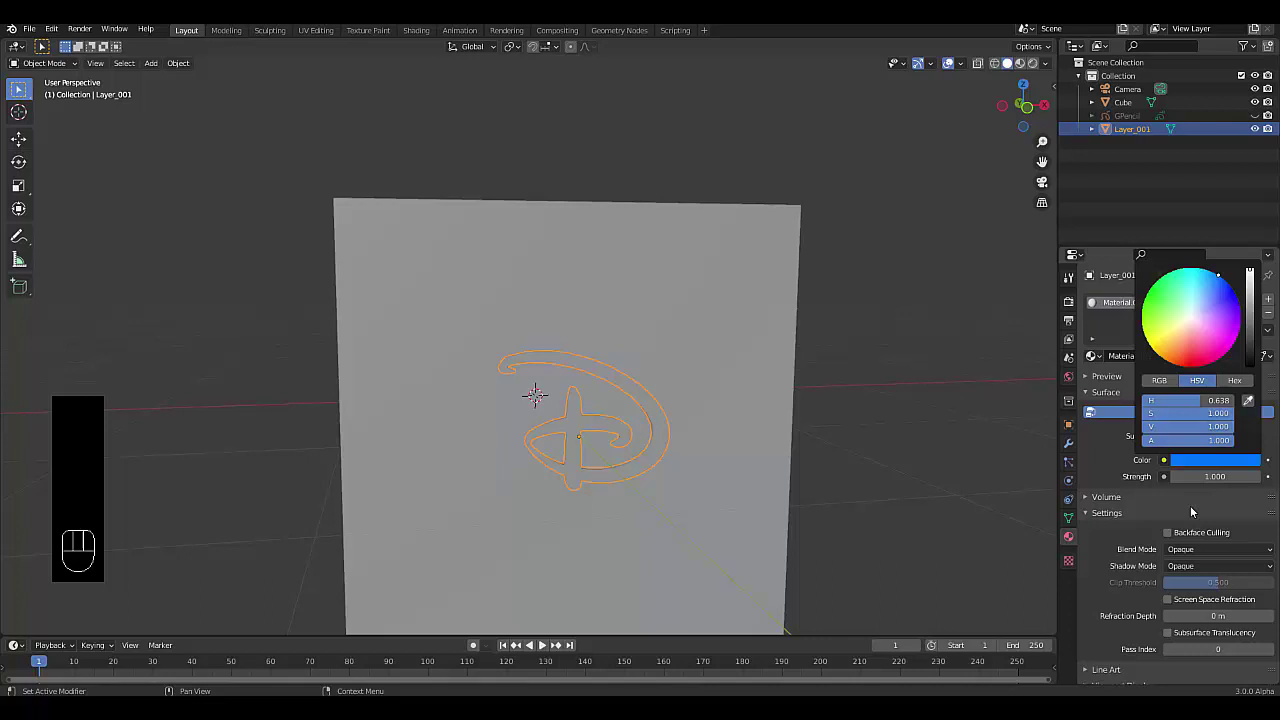
pyautogui.doubleClick(1214, 476)
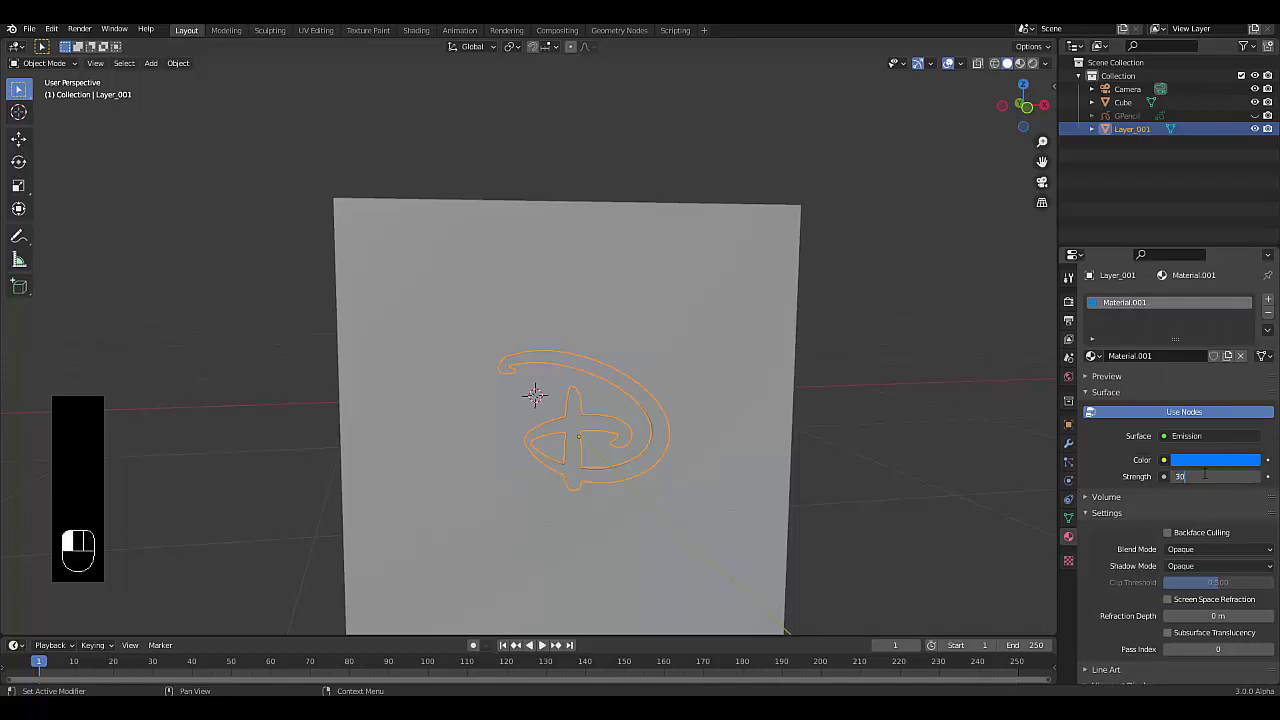
pyautogui.write('30')
pyautogui.press('Return')
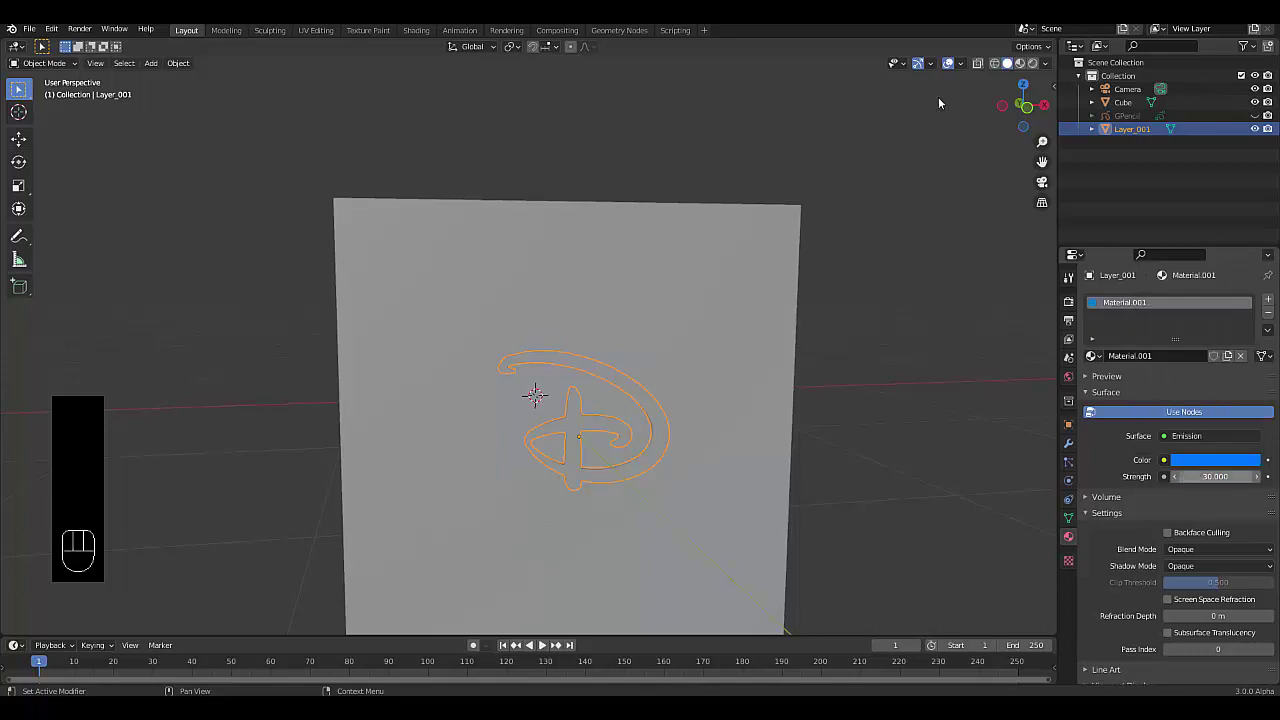
# Switch the viewport to Rendered shading and enable Bloom in the render settings.
pyautogui.click(1032, 63)
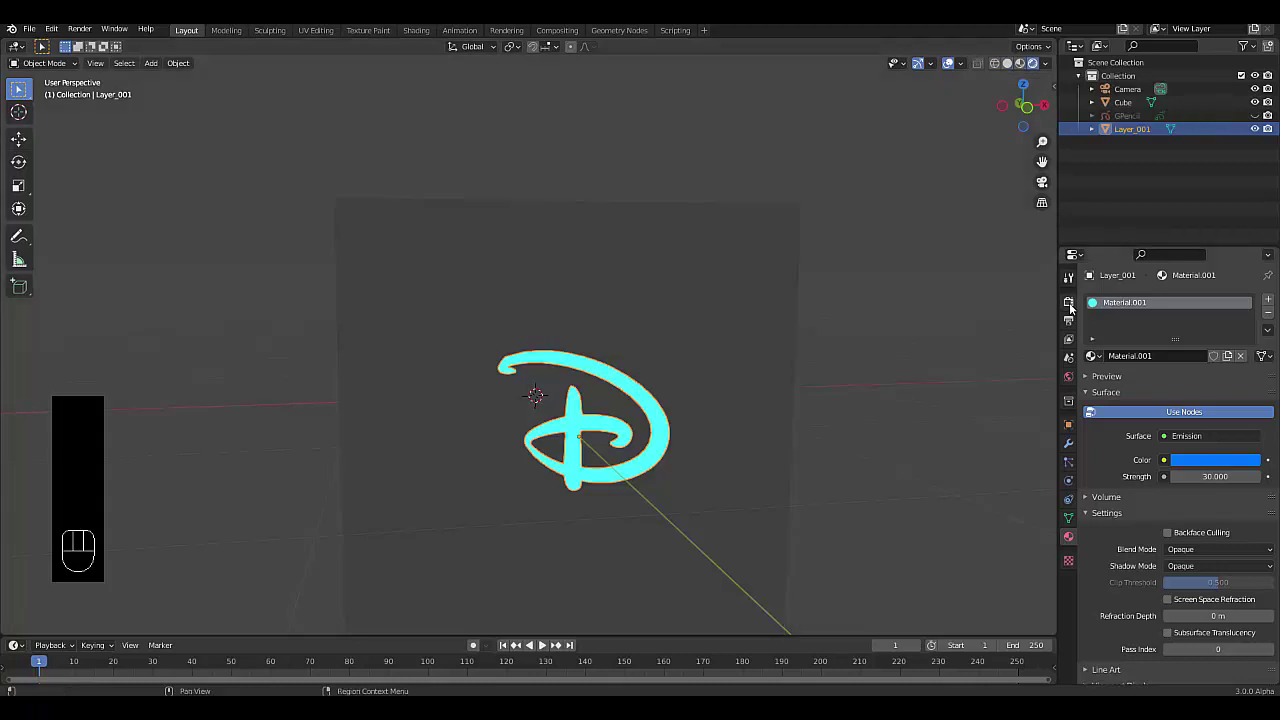
pyautogui.click(1069, 303)
pyautogui.click(1095, 405)
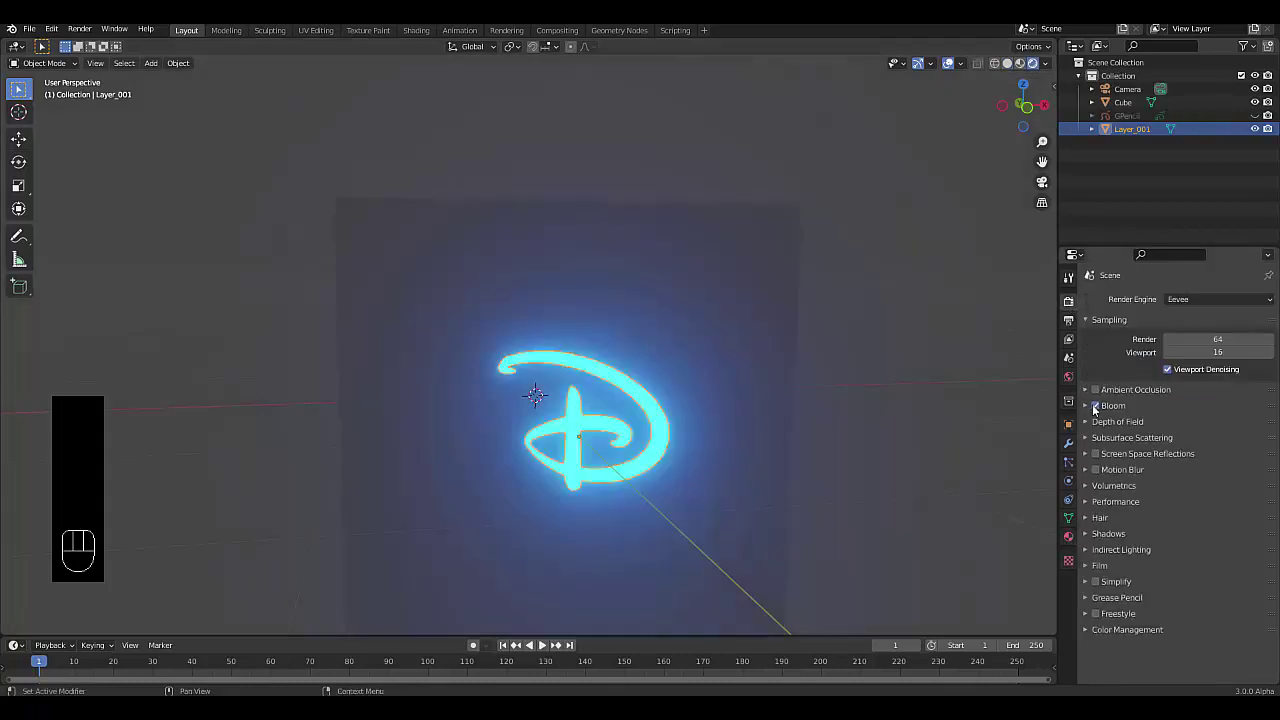
# Give the cube a Glossy BSDF material with GGX distribution and roughness 0.15.
pyautogui.click(692, 255)
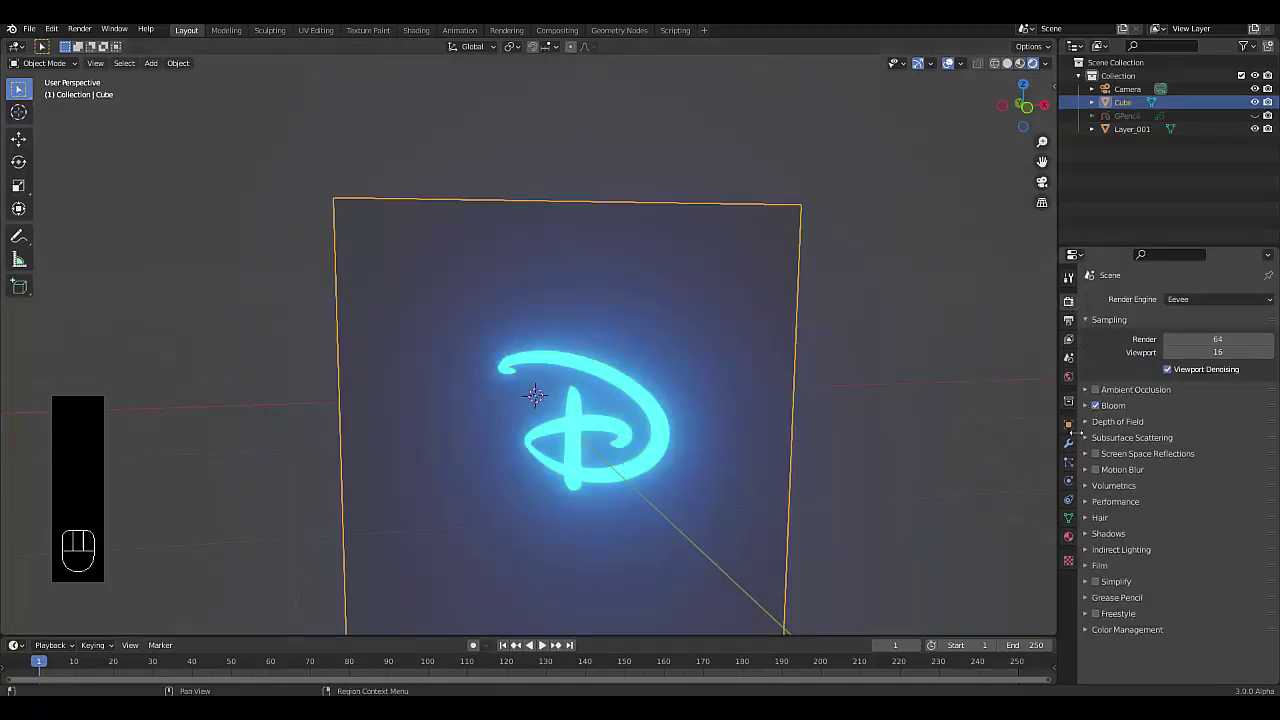
pyautogui.click(1069, 536)
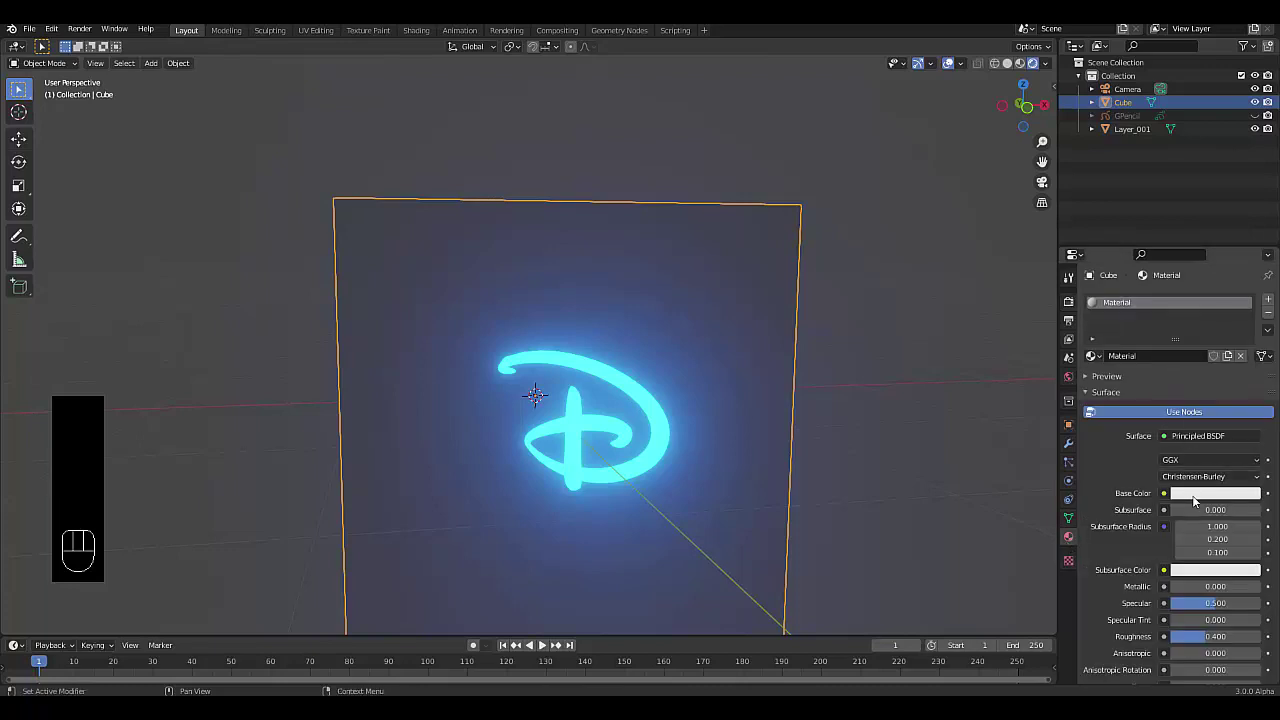
pyautogui.click(1190, 461)
pyautogui.click(1190, 463)
pyautogui.click(1189, 458)
pyautogui.moveTo(1192, 438); pyautogui.dragTo(1126, 201)
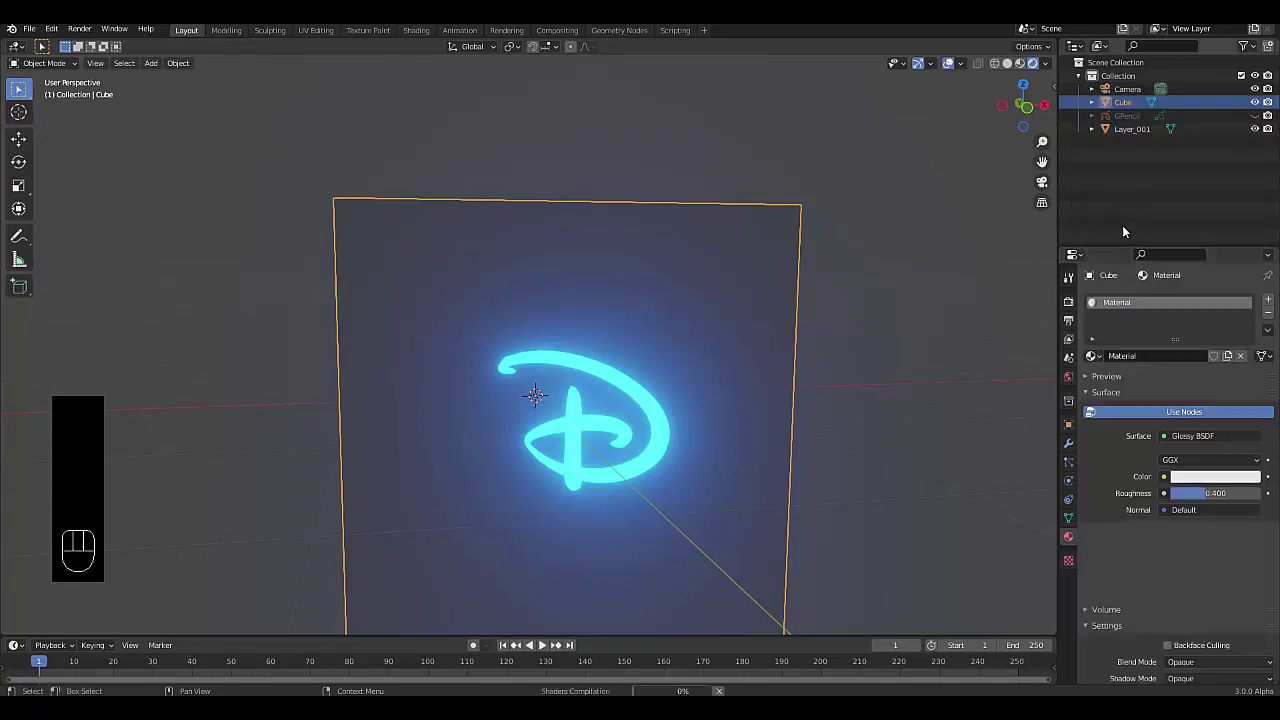
pyautogui.click(1224, 494)
pyautogui.write('0')
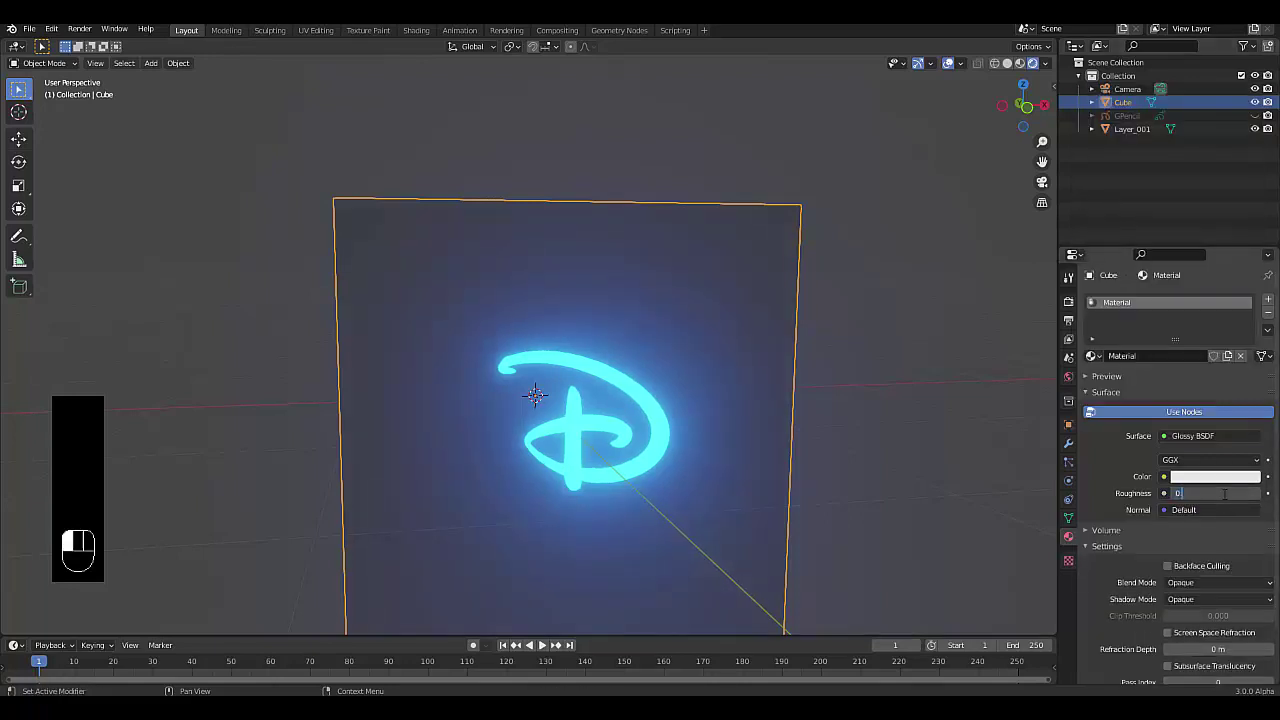
pyautogui.write('.15')
pyautogui.press('Return')
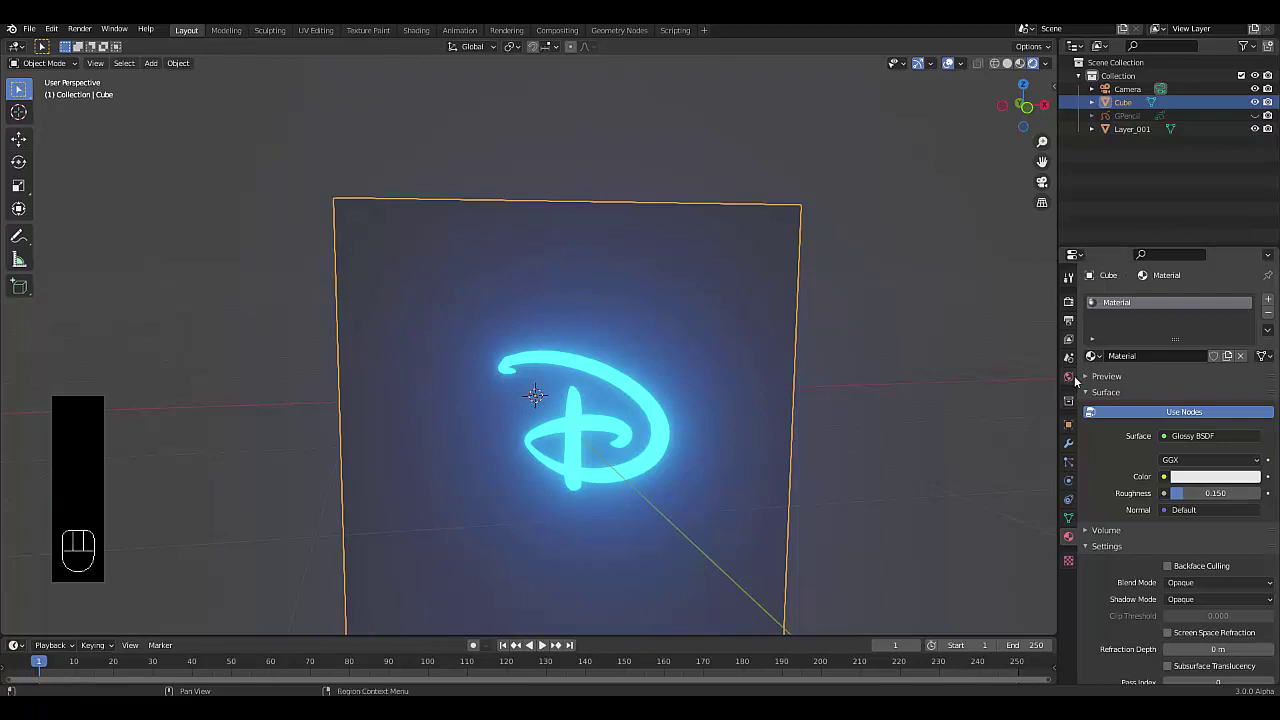
pyautogui.click(1068, 377)
# Feed snowy_field_2k.exr from Downloads into the World colour as an environment texture.
pyautogui.click(1164, 387)
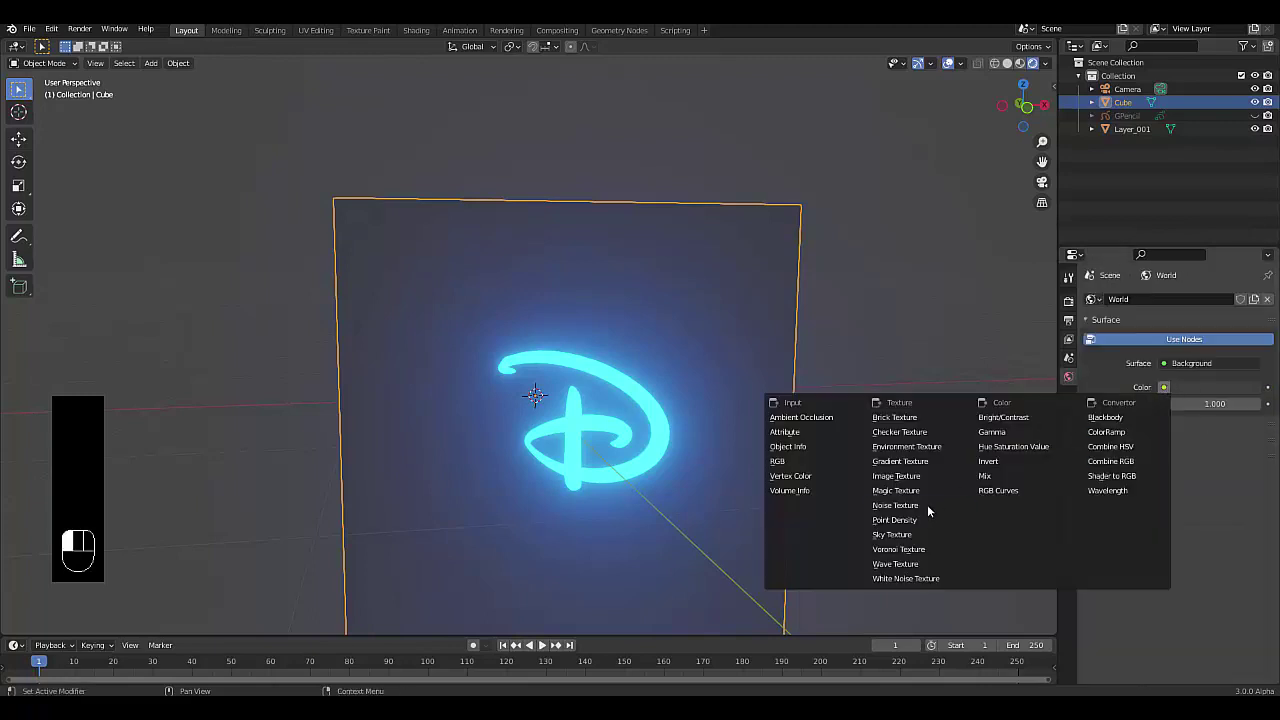
pyautogui.click(906, 446)
pyautogui.click(1236, 403)
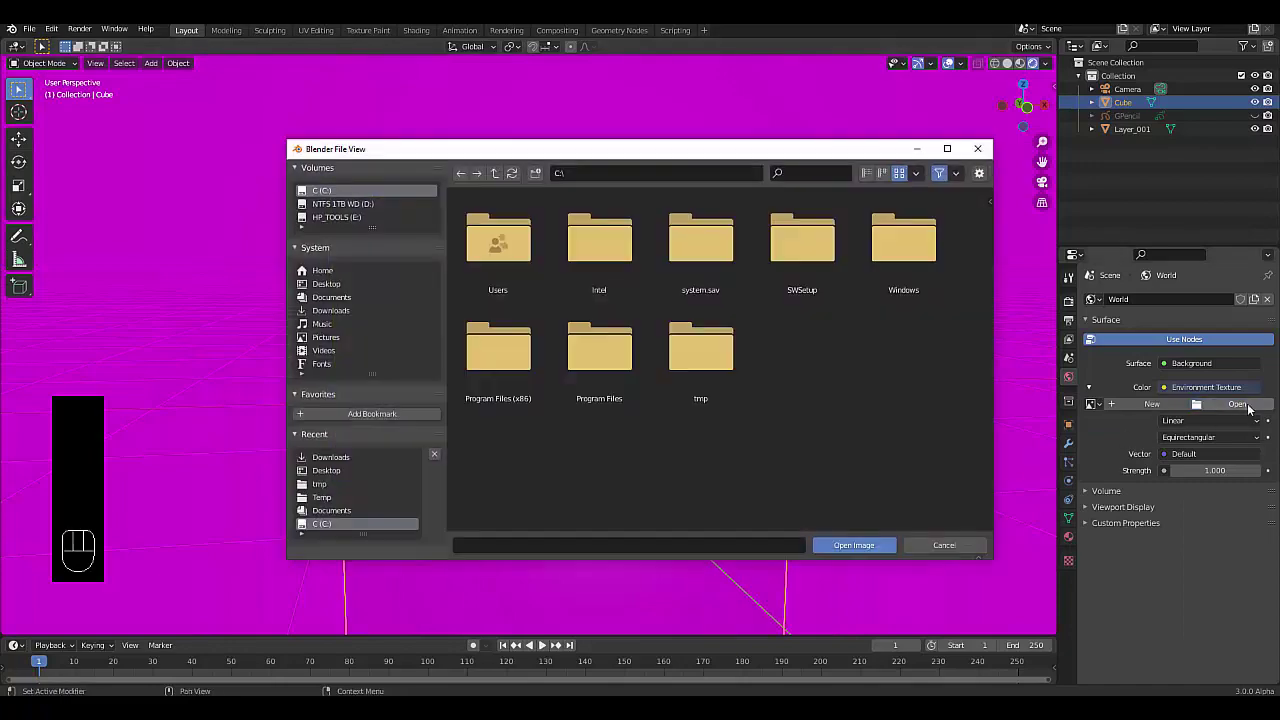
pyautogui.click(360, 312)
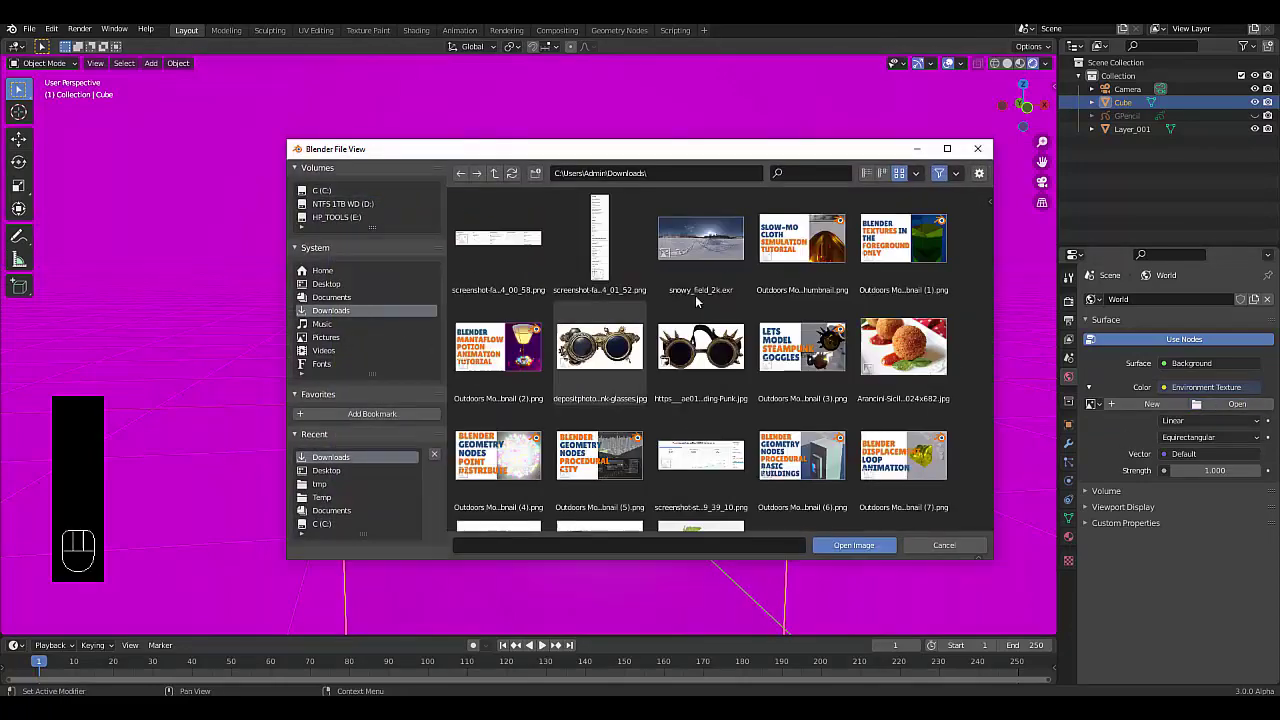
pyautogui.doubleClick(700, 250)
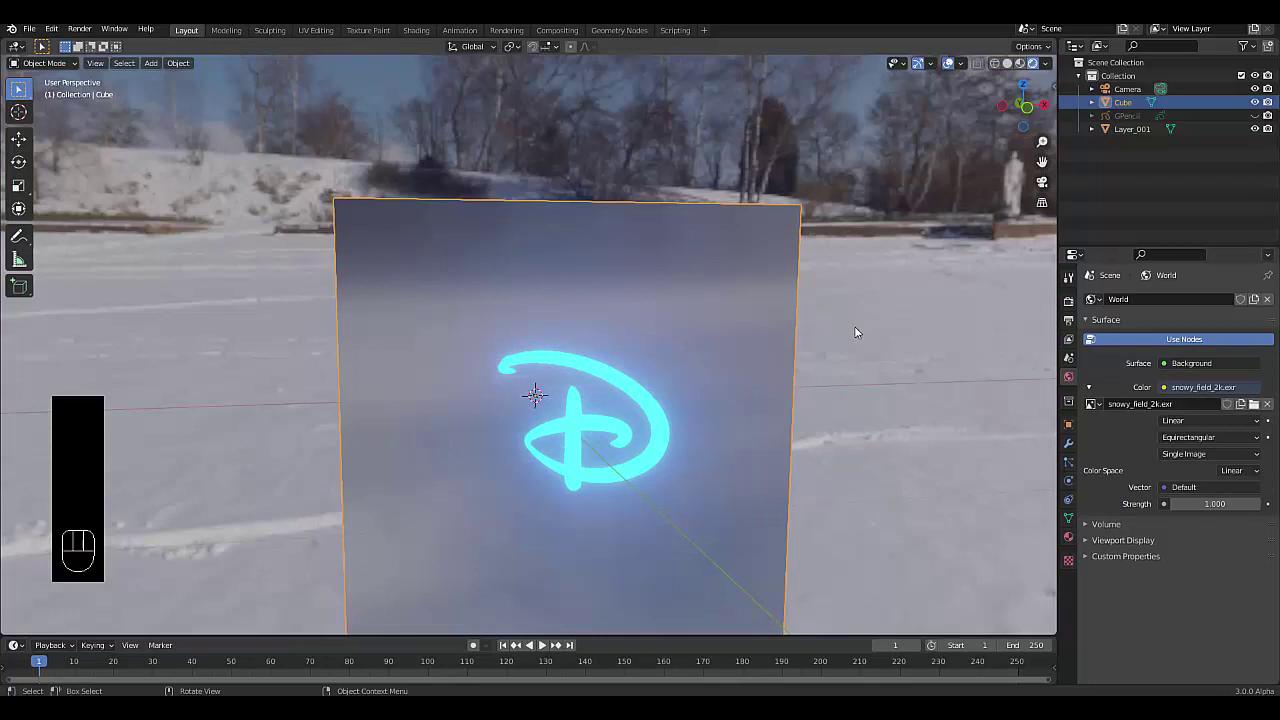
# Enable Screen Space Reflections and Ambient Occlusion in the render settings.
pyautogui.click(1068, 300)
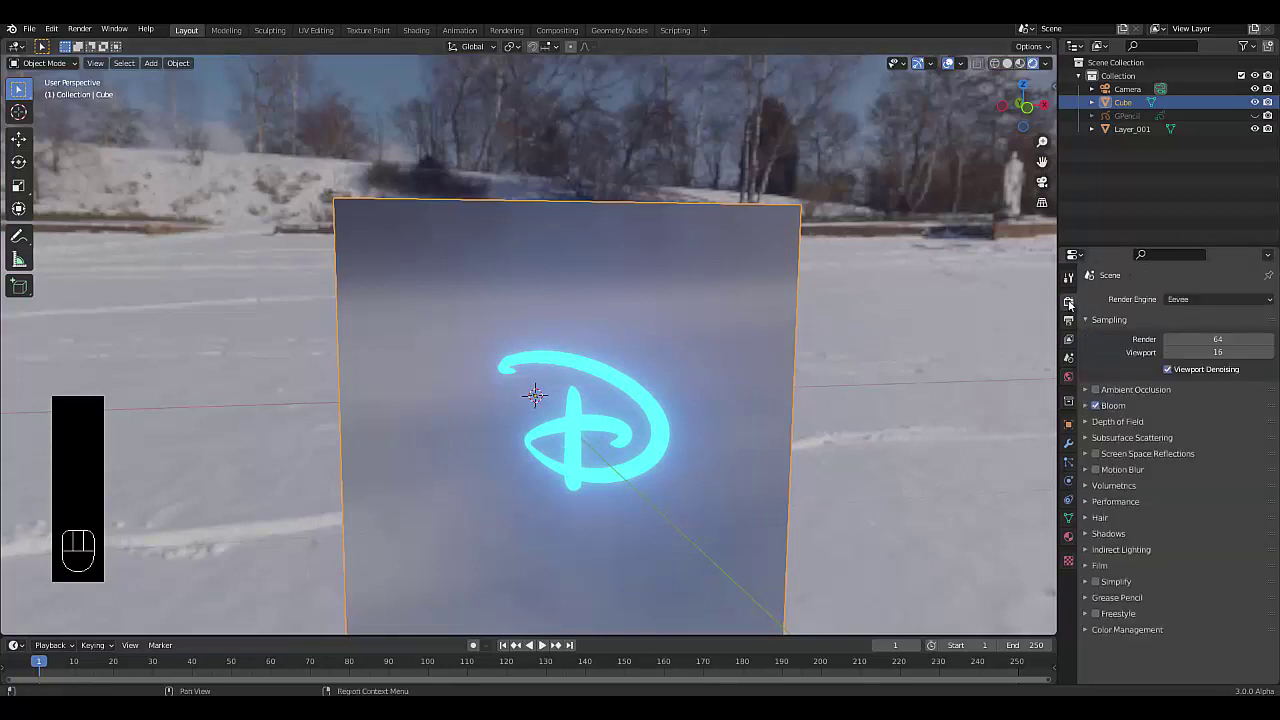
pyautogui.click(1096, 455)
pyautogui.click(1086, 454)
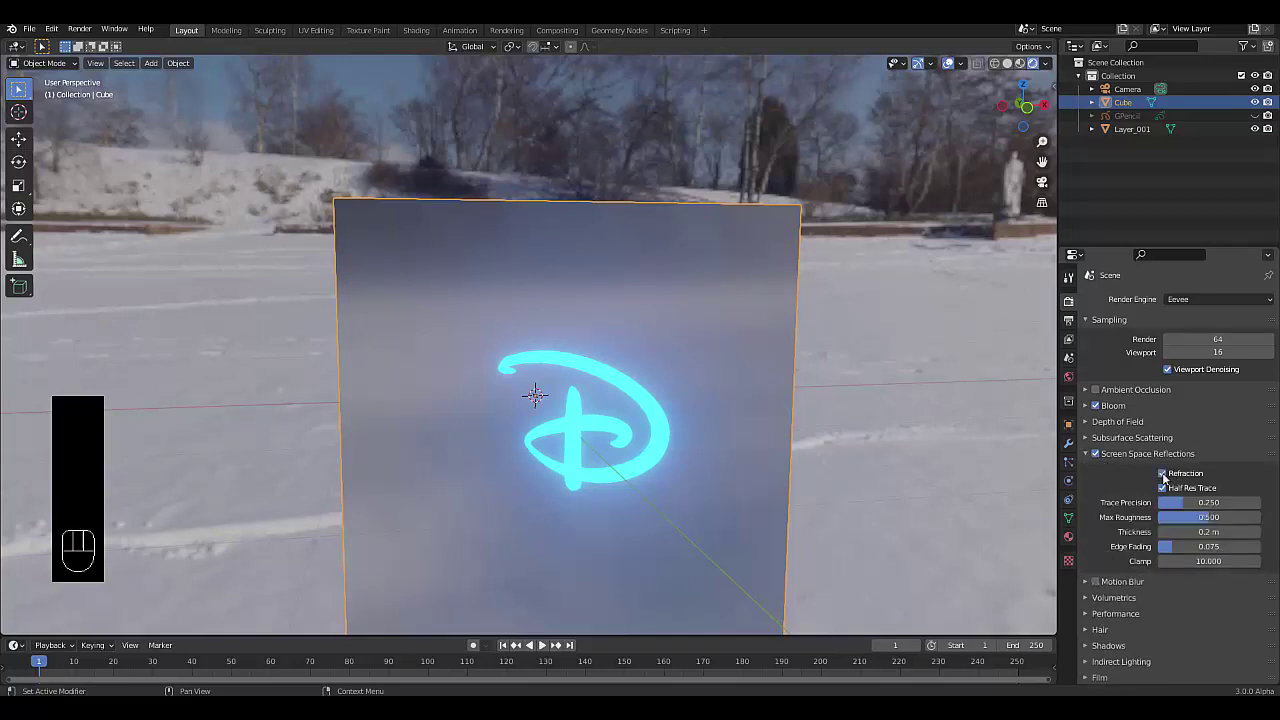
pyautogui.click(1095, 390)
pyautogui.scroll(-4, 560, 410)
pyautogui.moveTo(558, 419)
pyautogui.mouseDown(button='middle')
pyautogui.moveTo(534, 402)
pyautogui.moveTo(548, 400)
pyautogui.mouseUp(button='middle')
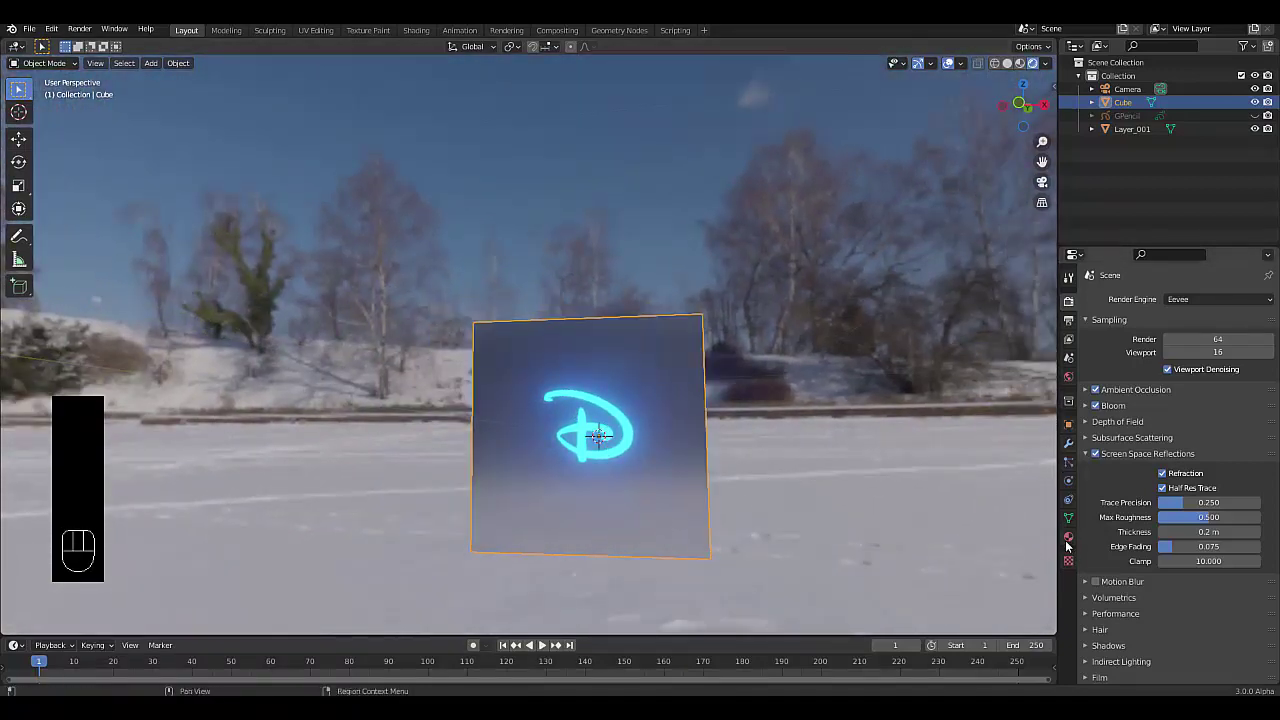
# Set the cube's Glossy roughness to 0, then 0.05, and view it from the front.
pyautogui.click(1068, 536)
pyautogui.click(1192, 493)
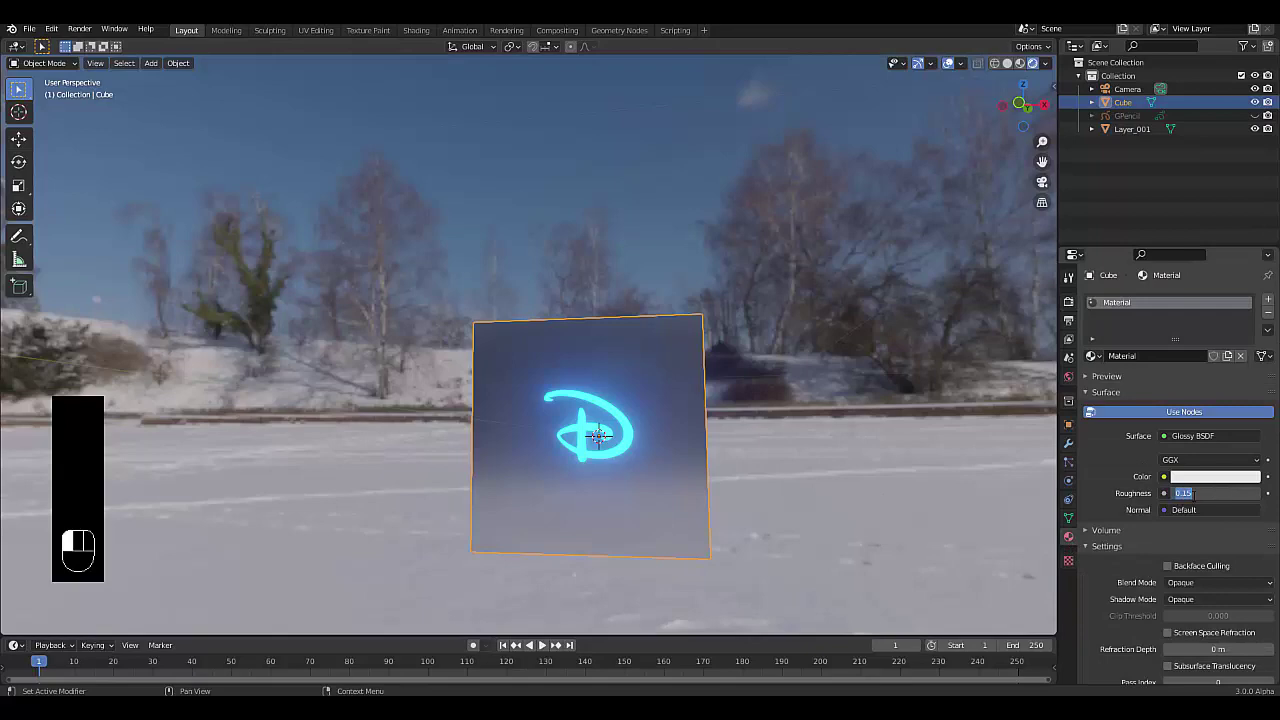
pyautogui.write('0')
pyautogui.press('Return')
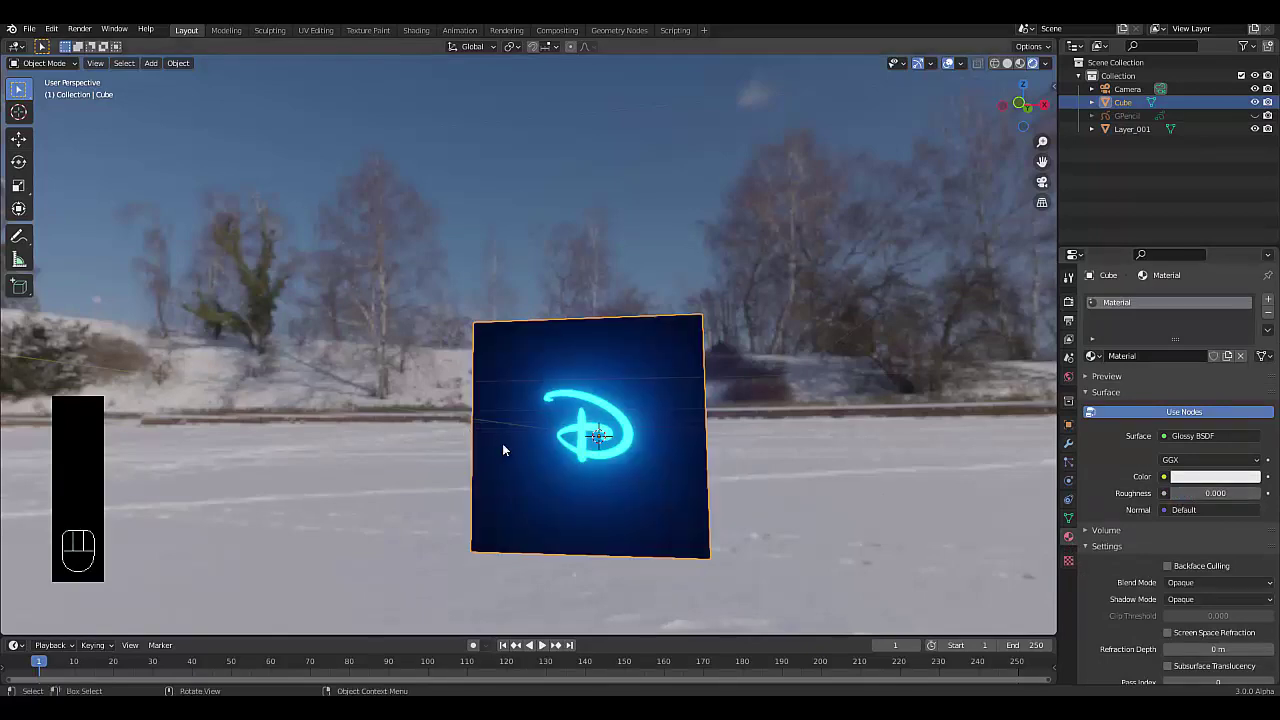
pyautogui.moveTo(503, 449); pyautogui.dragTo(743, 486, button='middle')
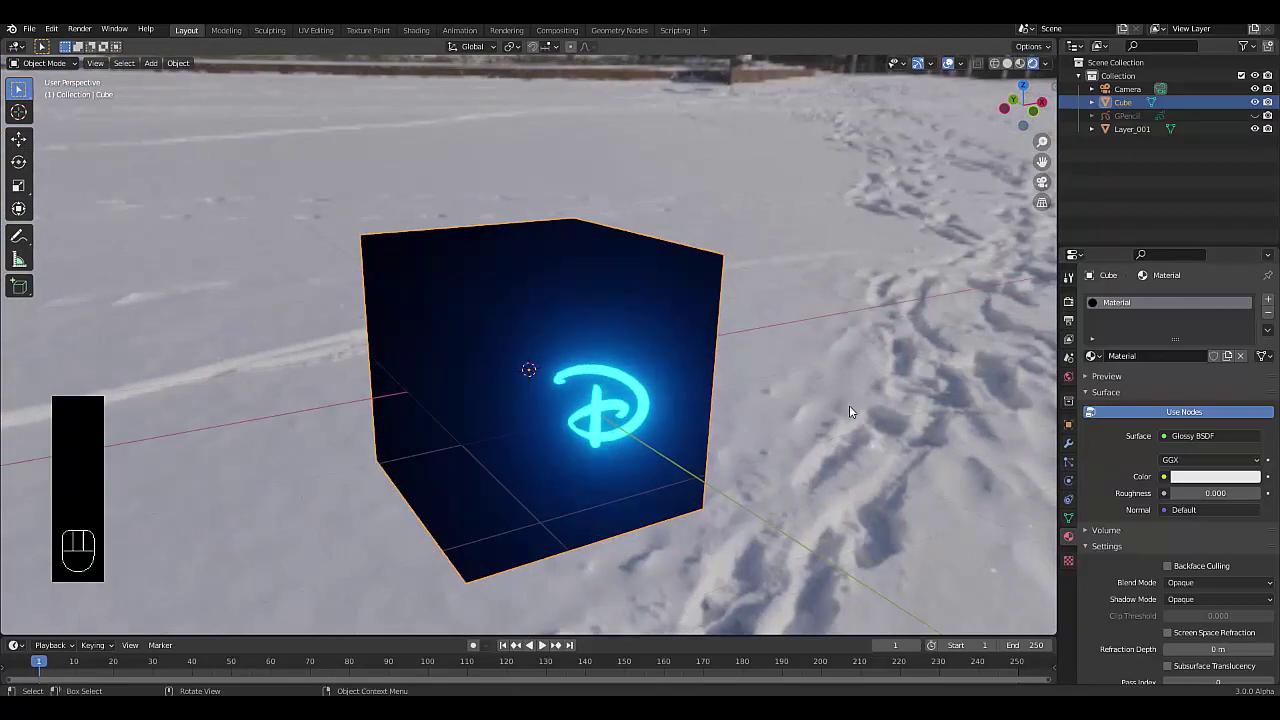
pyautogui.click(1203, 493)
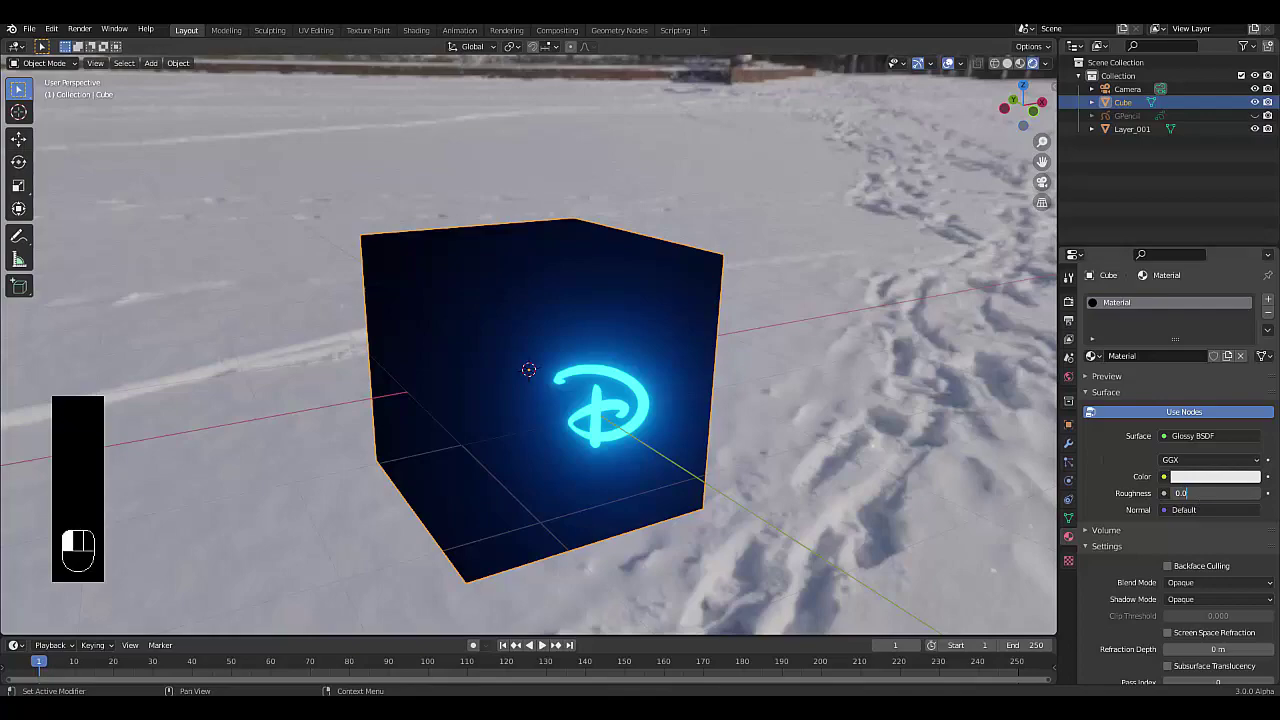
pyautogui.write('5')
pyautogui.press('Return')
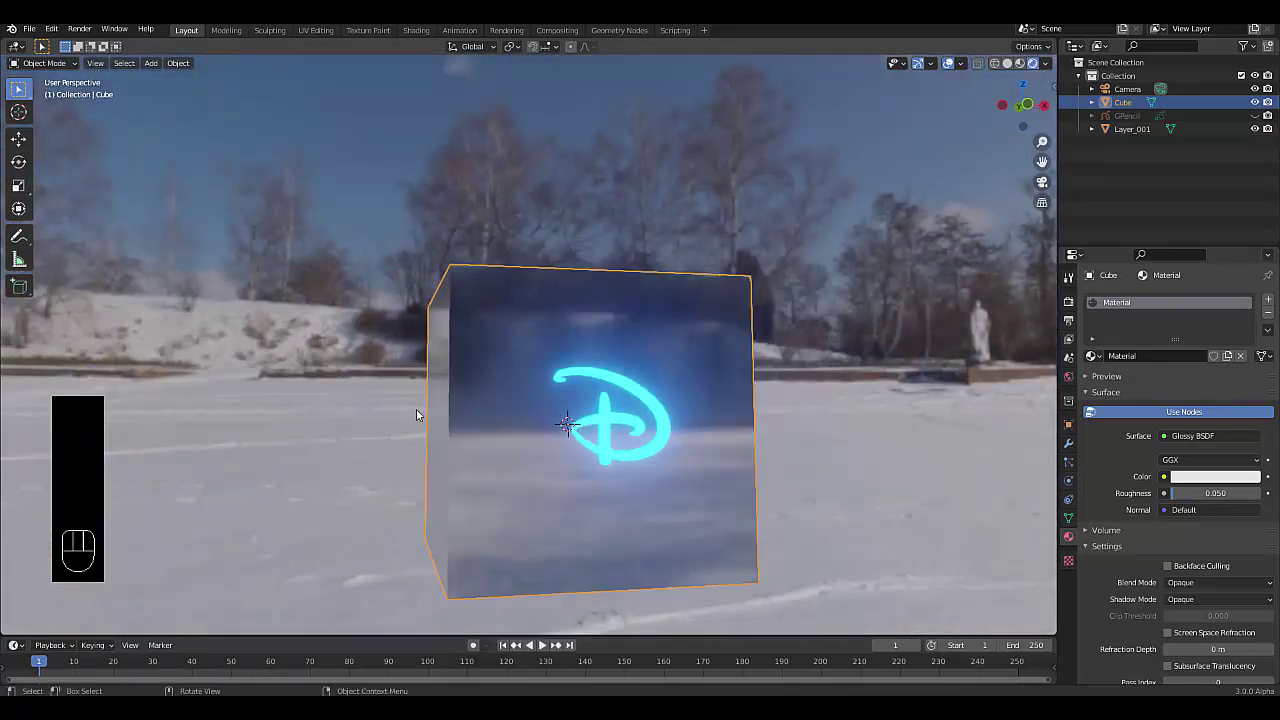
pyautogui.press('KP_1')
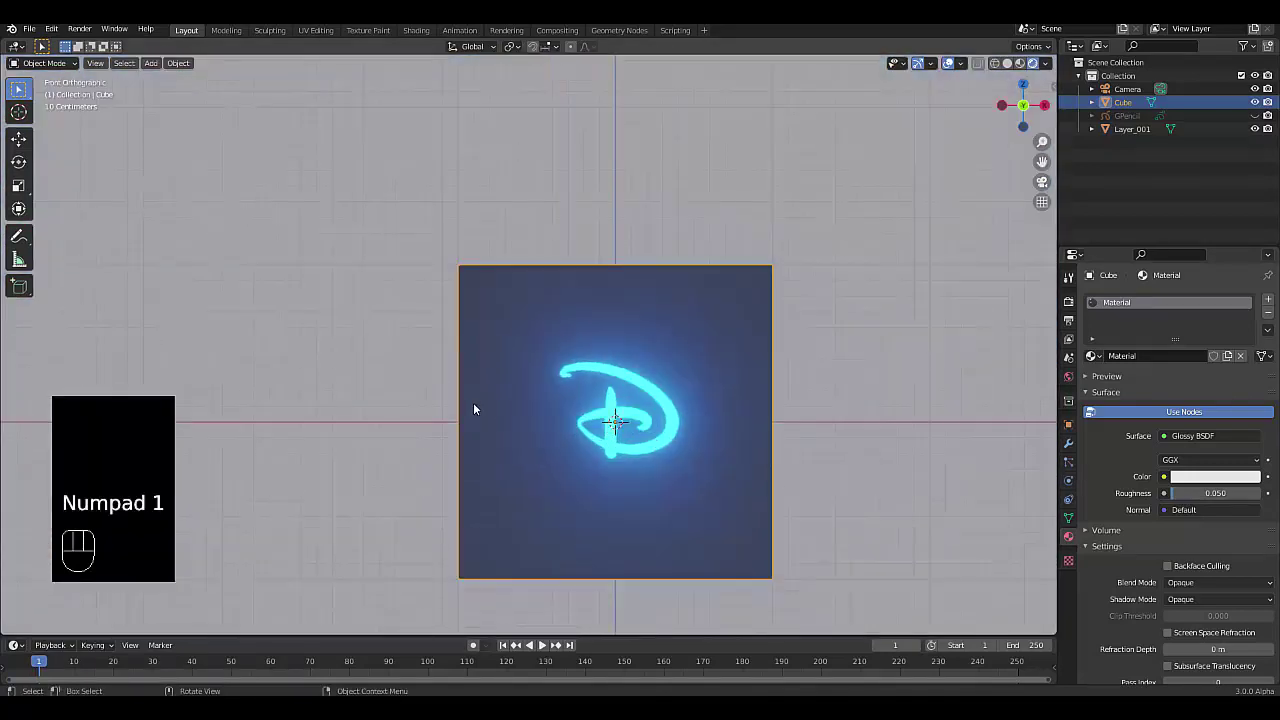